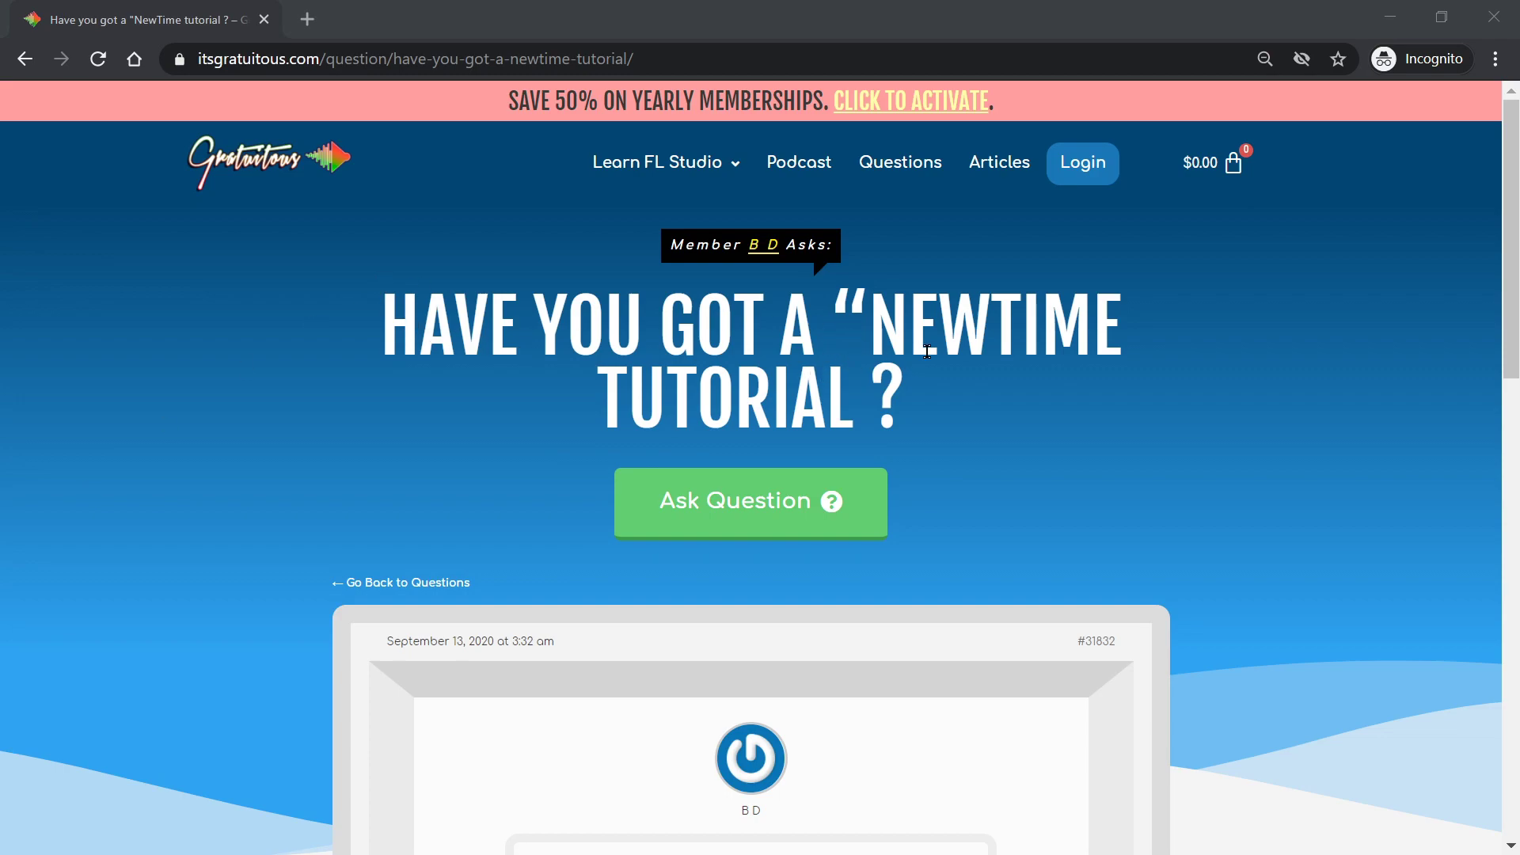
Read the member's question about getting sample chops to the grid and switch to FL Studio.
scroll(927, 352, "down", 4)
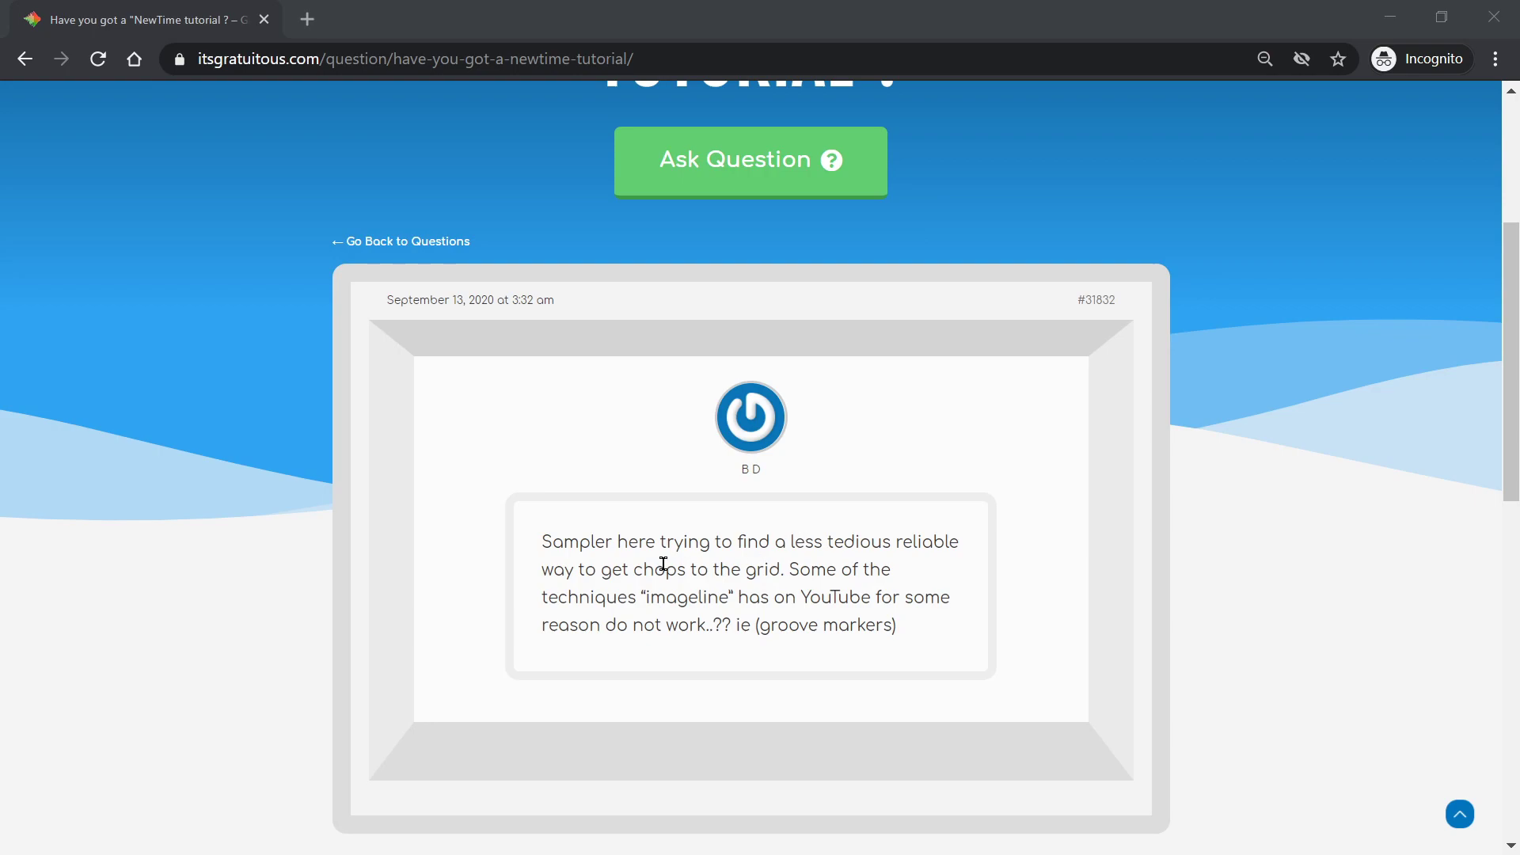
scroll(678, 590, "up", 3)
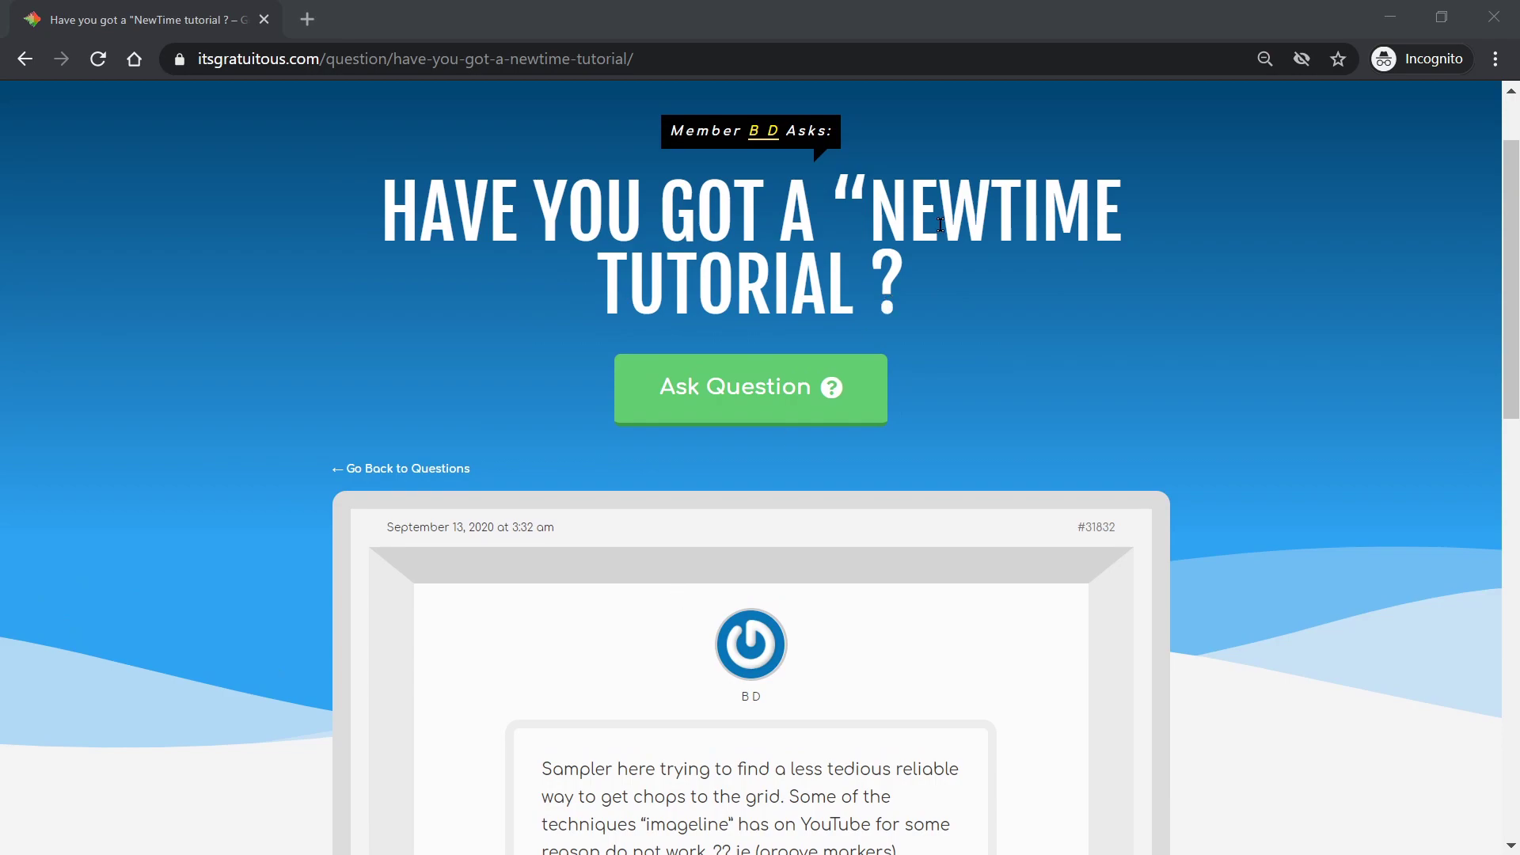
scroll(944, 230, "down", 3)
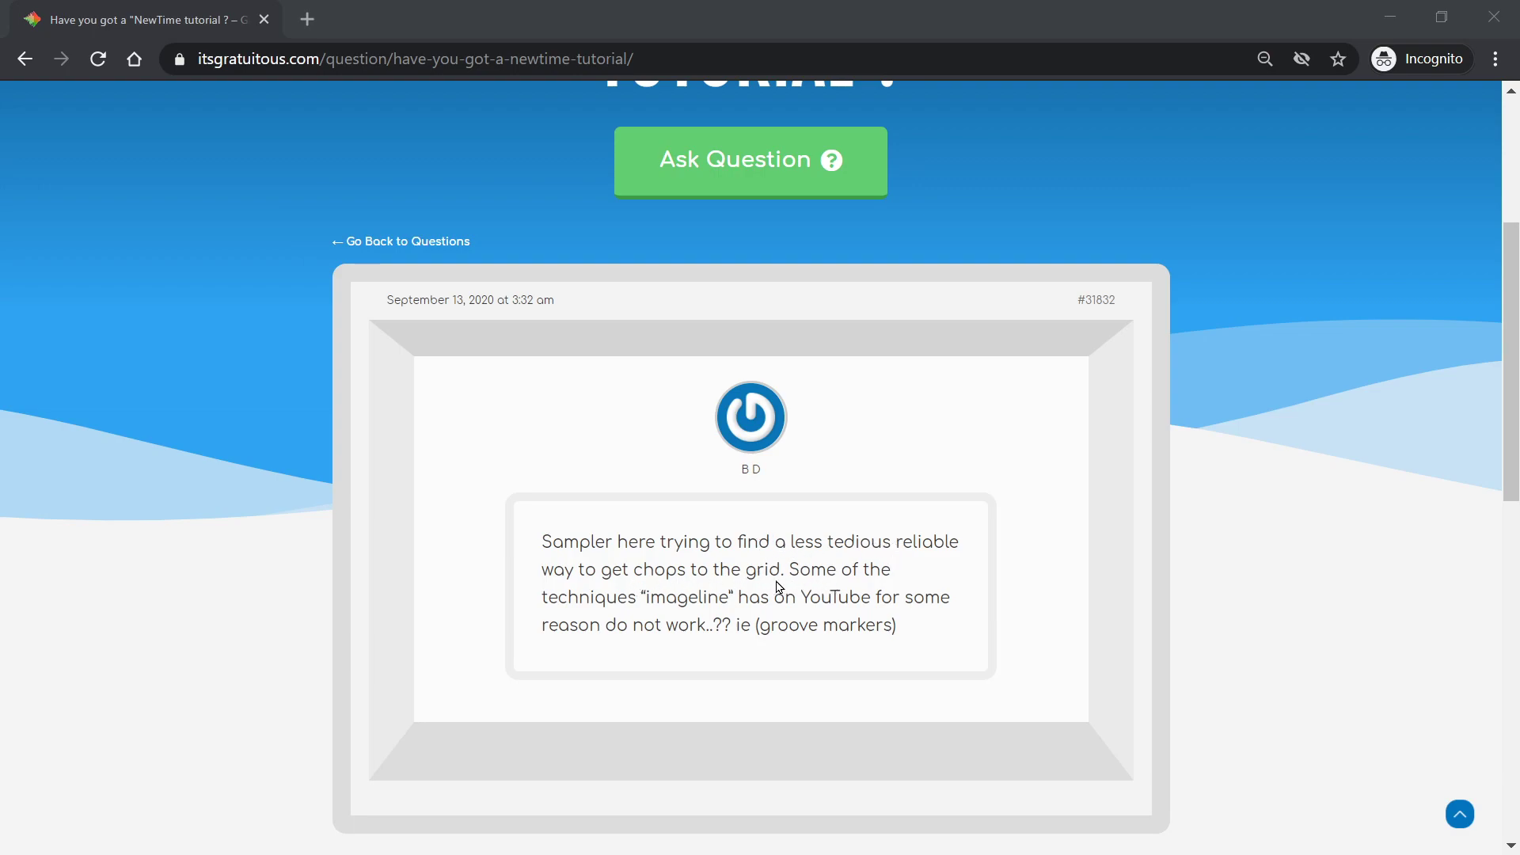
left_click_drag(785, 573, 546, 536)
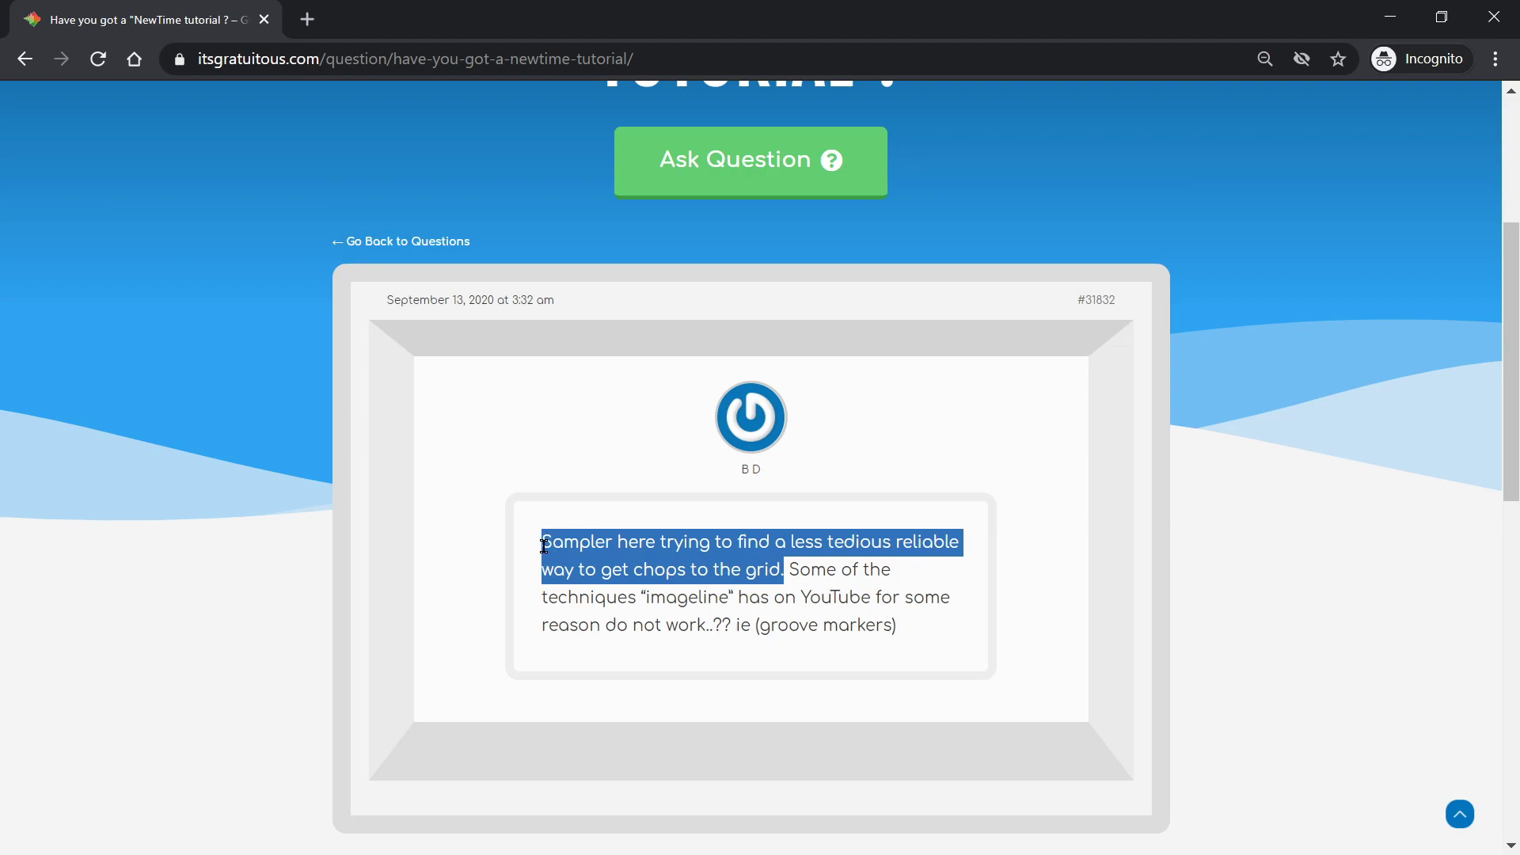
left_click(544, 545)
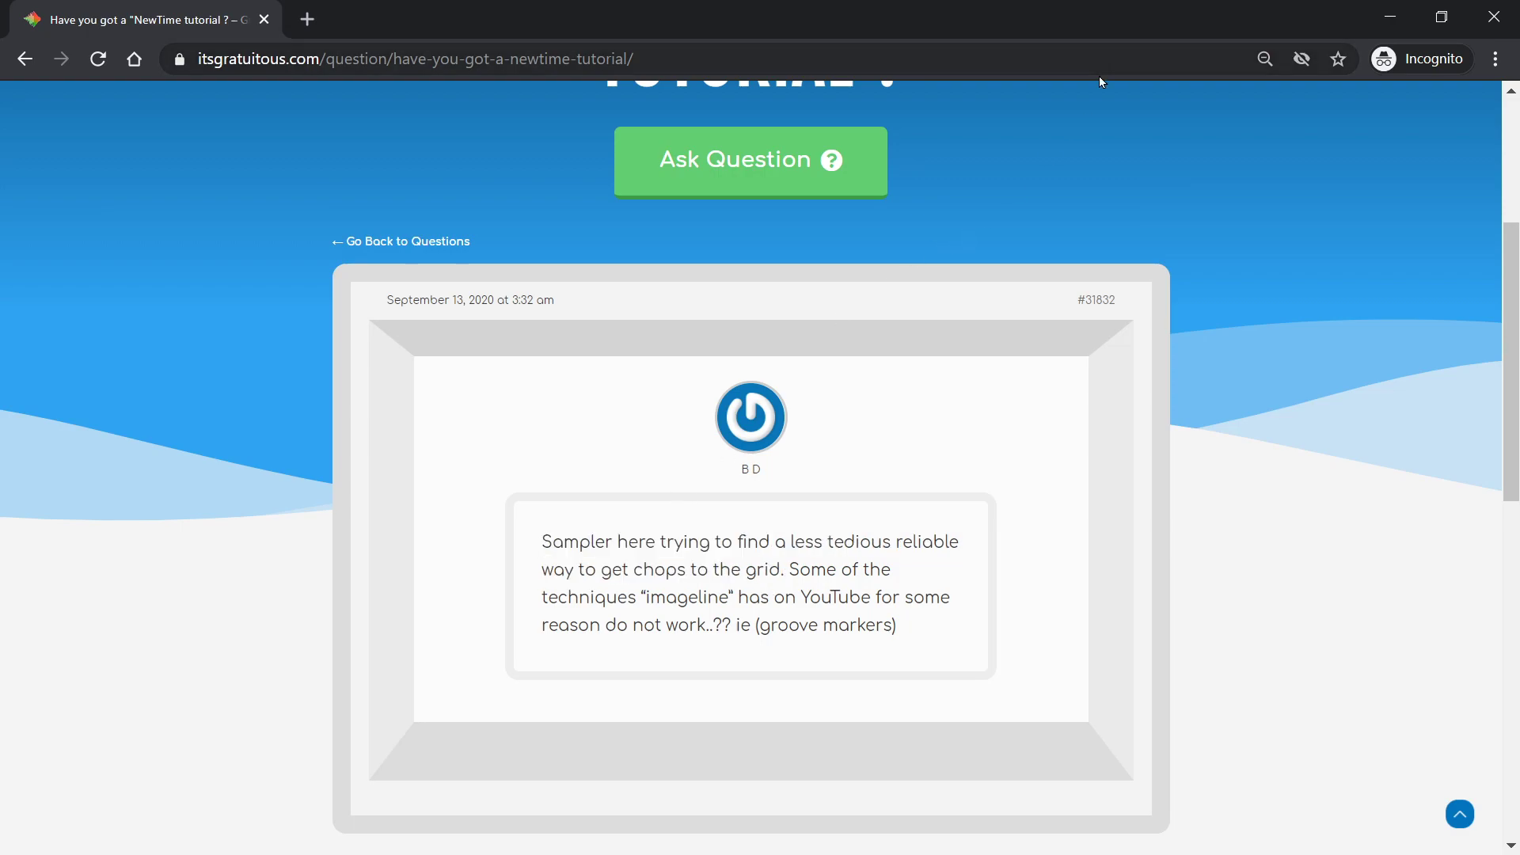
left_click(1391, 17)
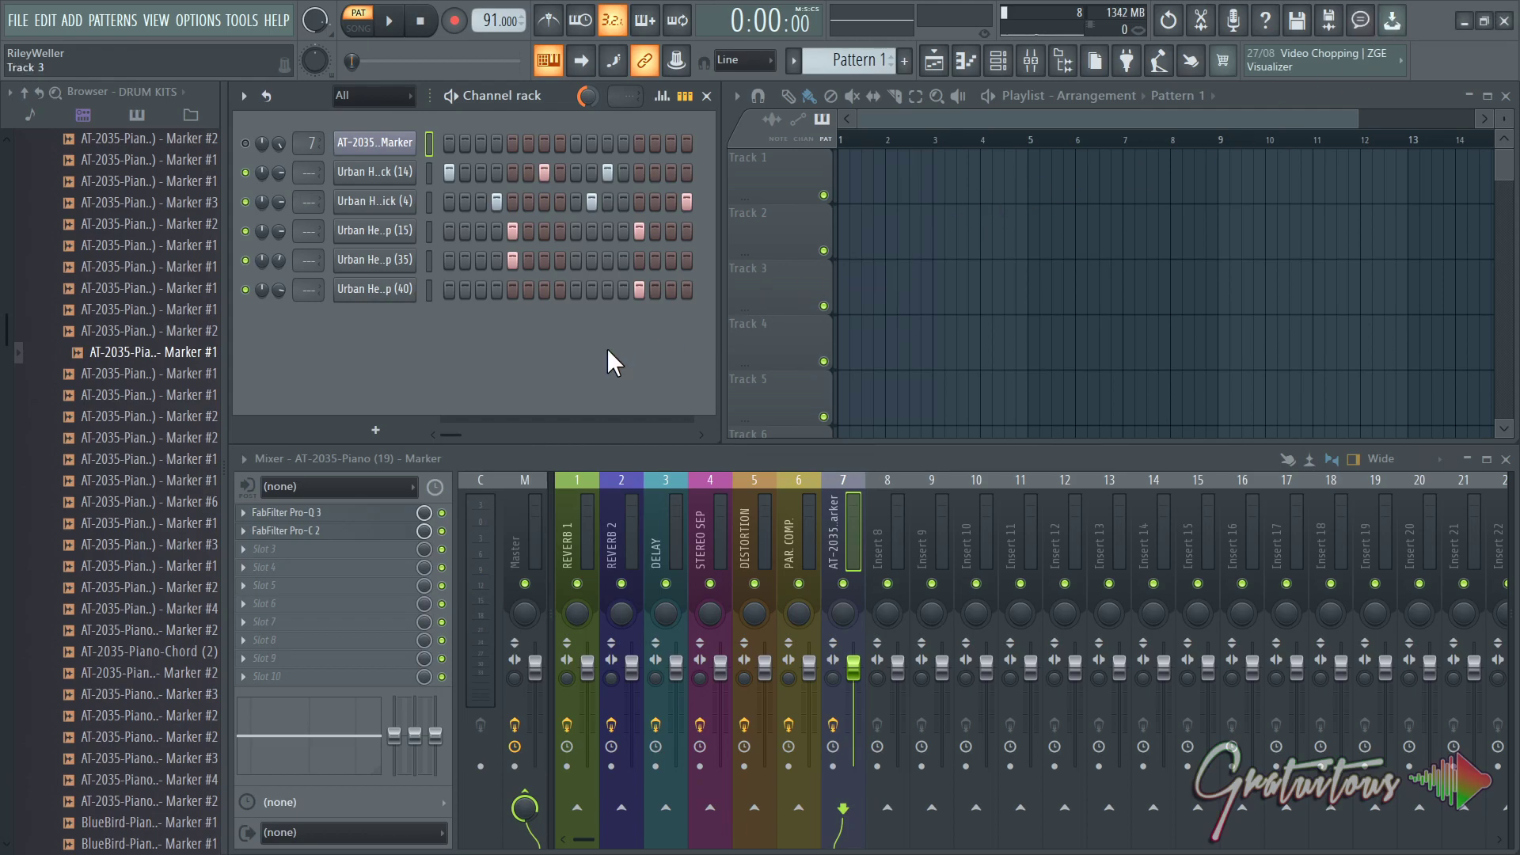
Look up Slicex among the sampler generators and open the AT-2035-Piano (19) channel's Slicex window.
right_click(403, 144)
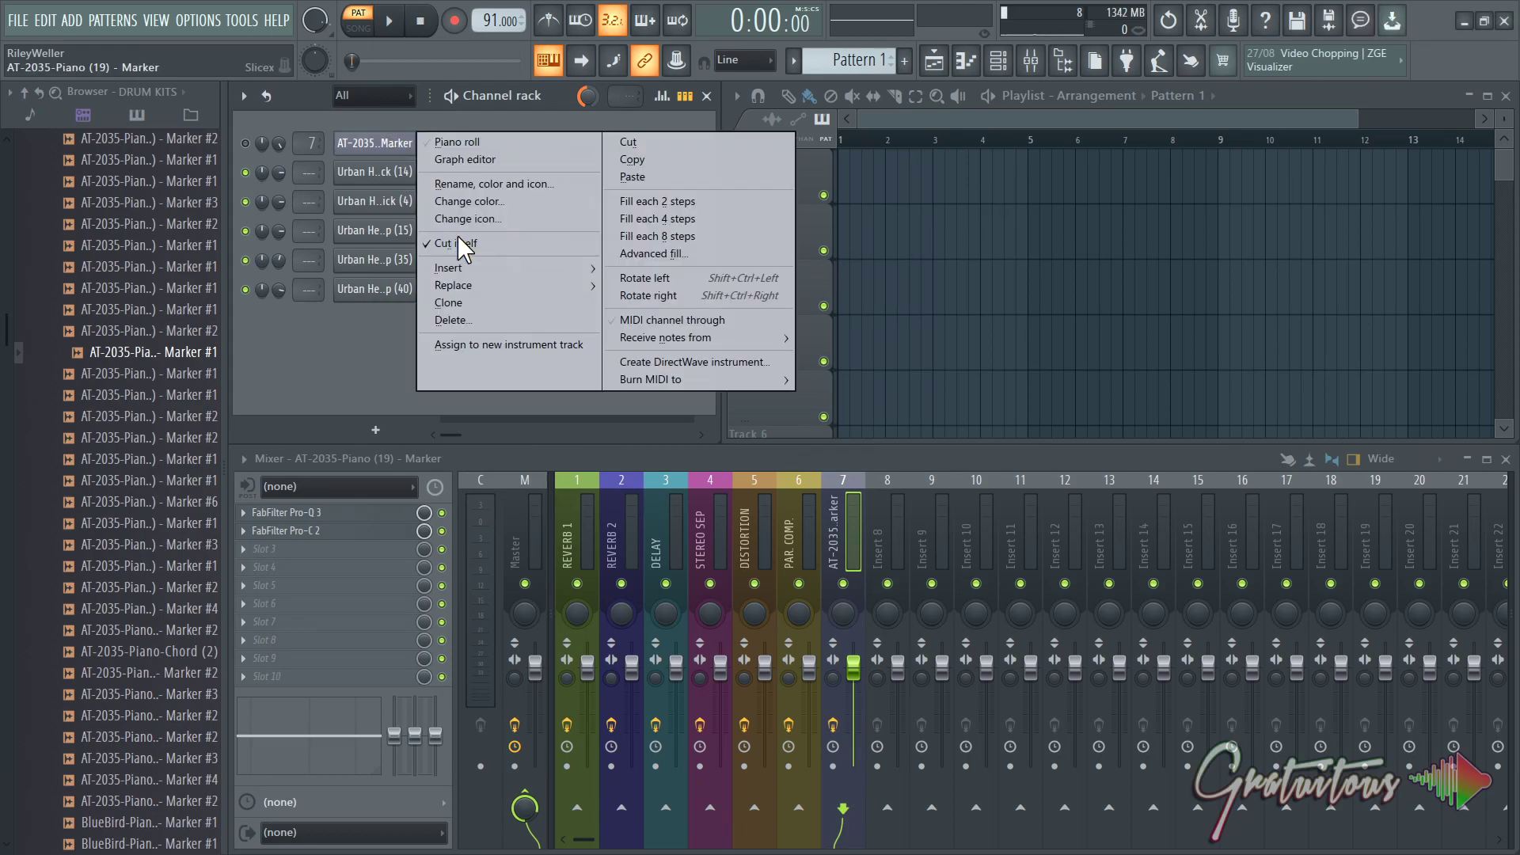
mouse_move(477, 263)
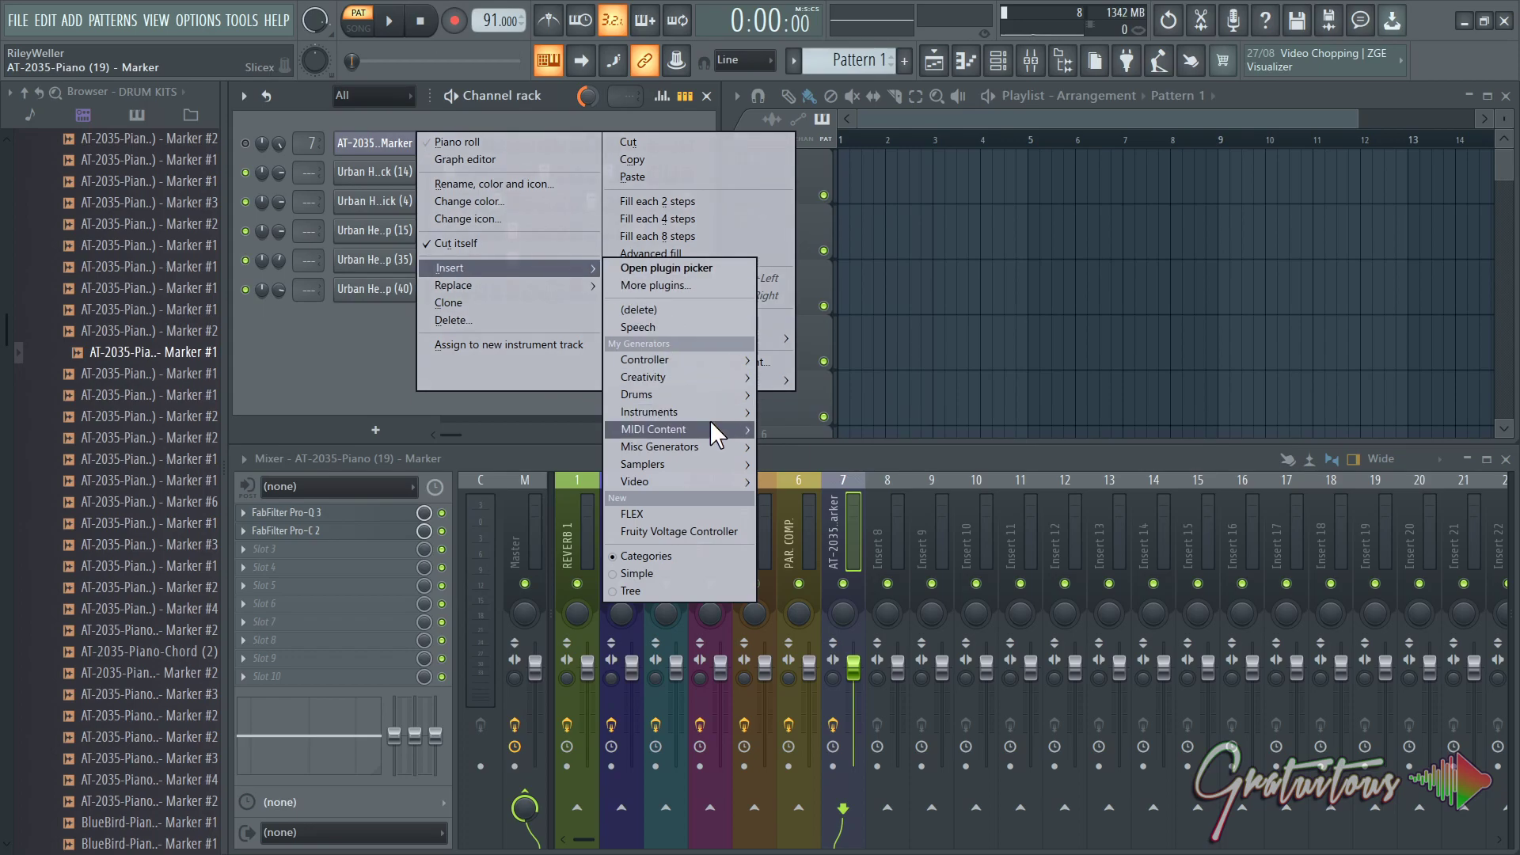
mouse_move(709, 431)
mouse_move(706, 464)
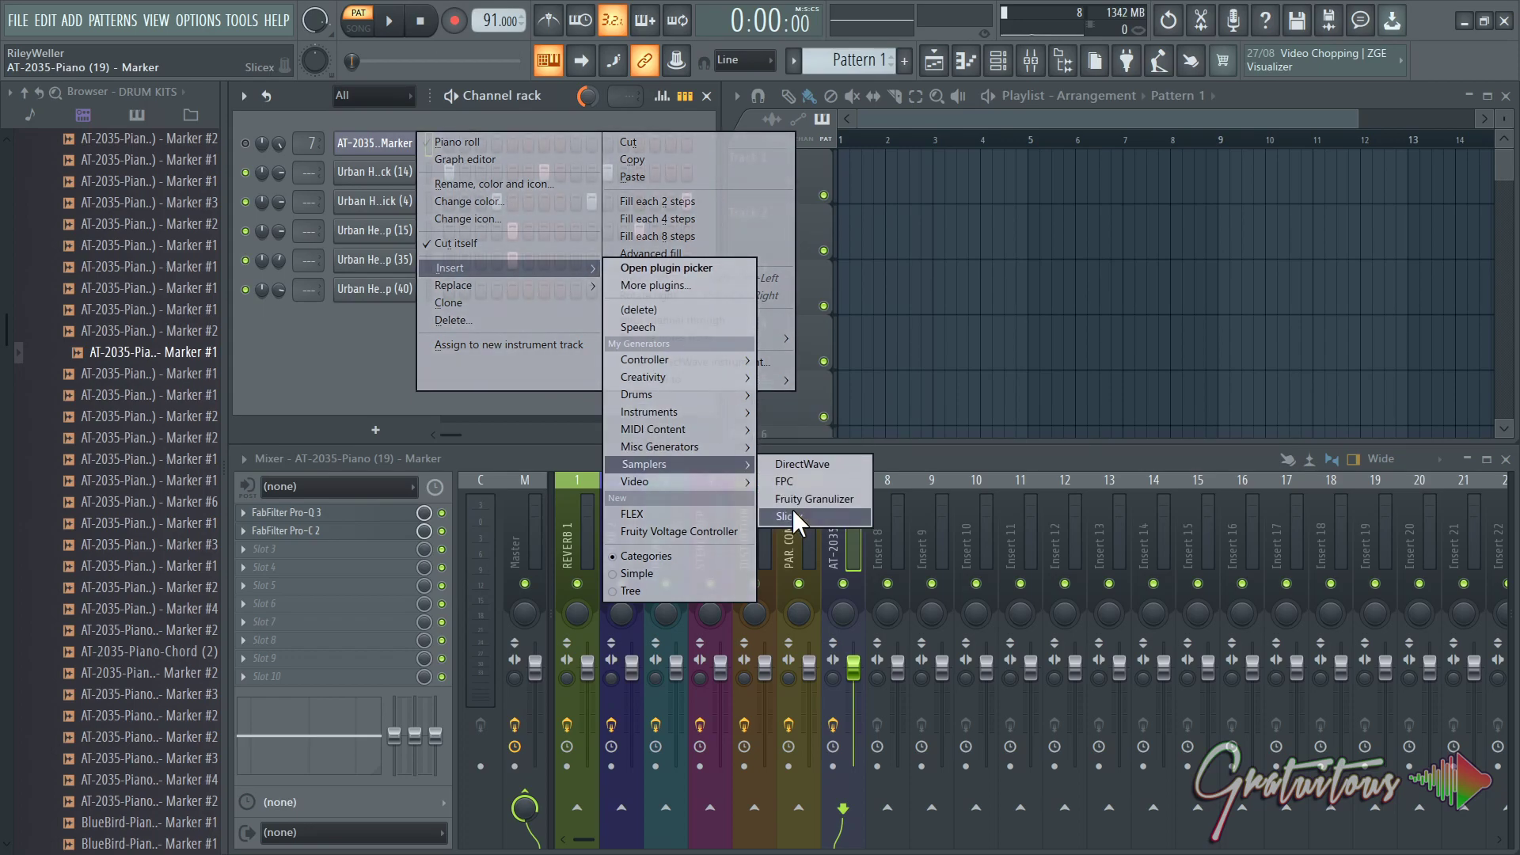
left_click(382, 380)
left_click(398, 151)
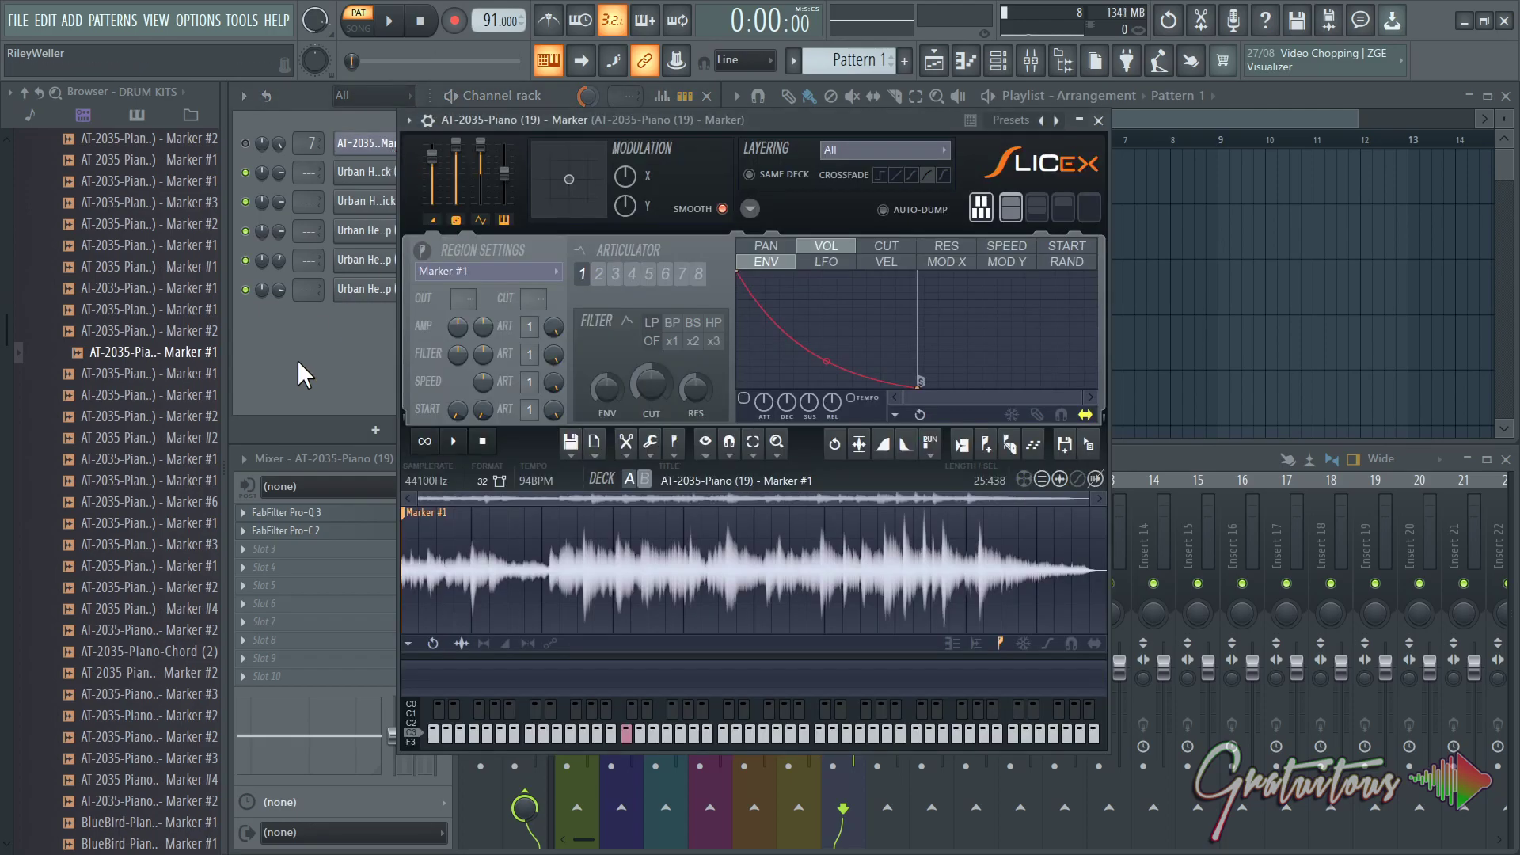
left_click(181, 361)
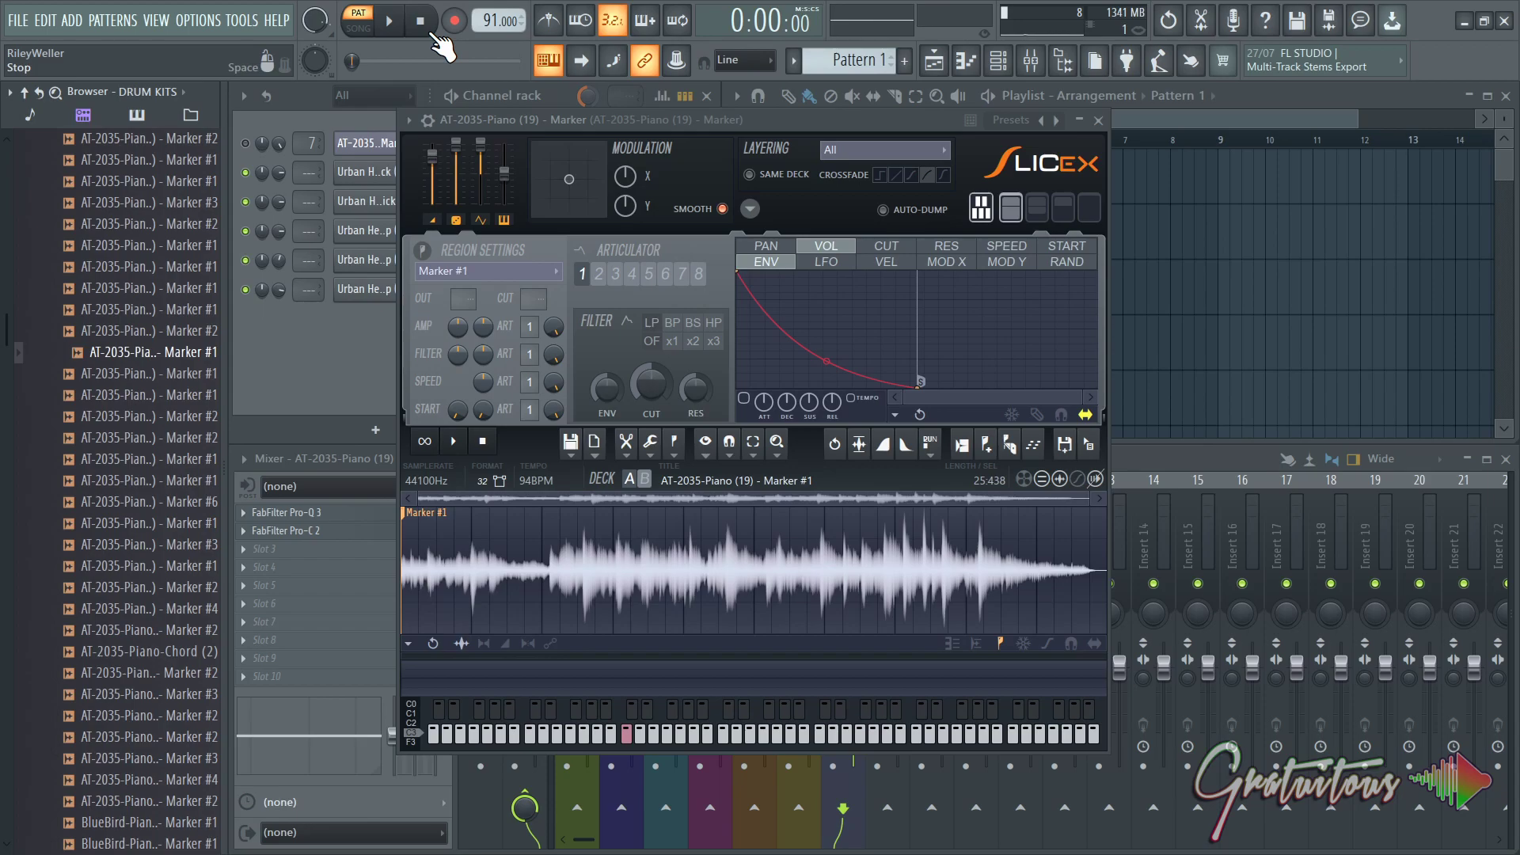
Inspect the FabFilter Pro-Q 3 and FabFilter Pro-C 2 effects on the piano channel's mixer track.
left_click(355, 390)
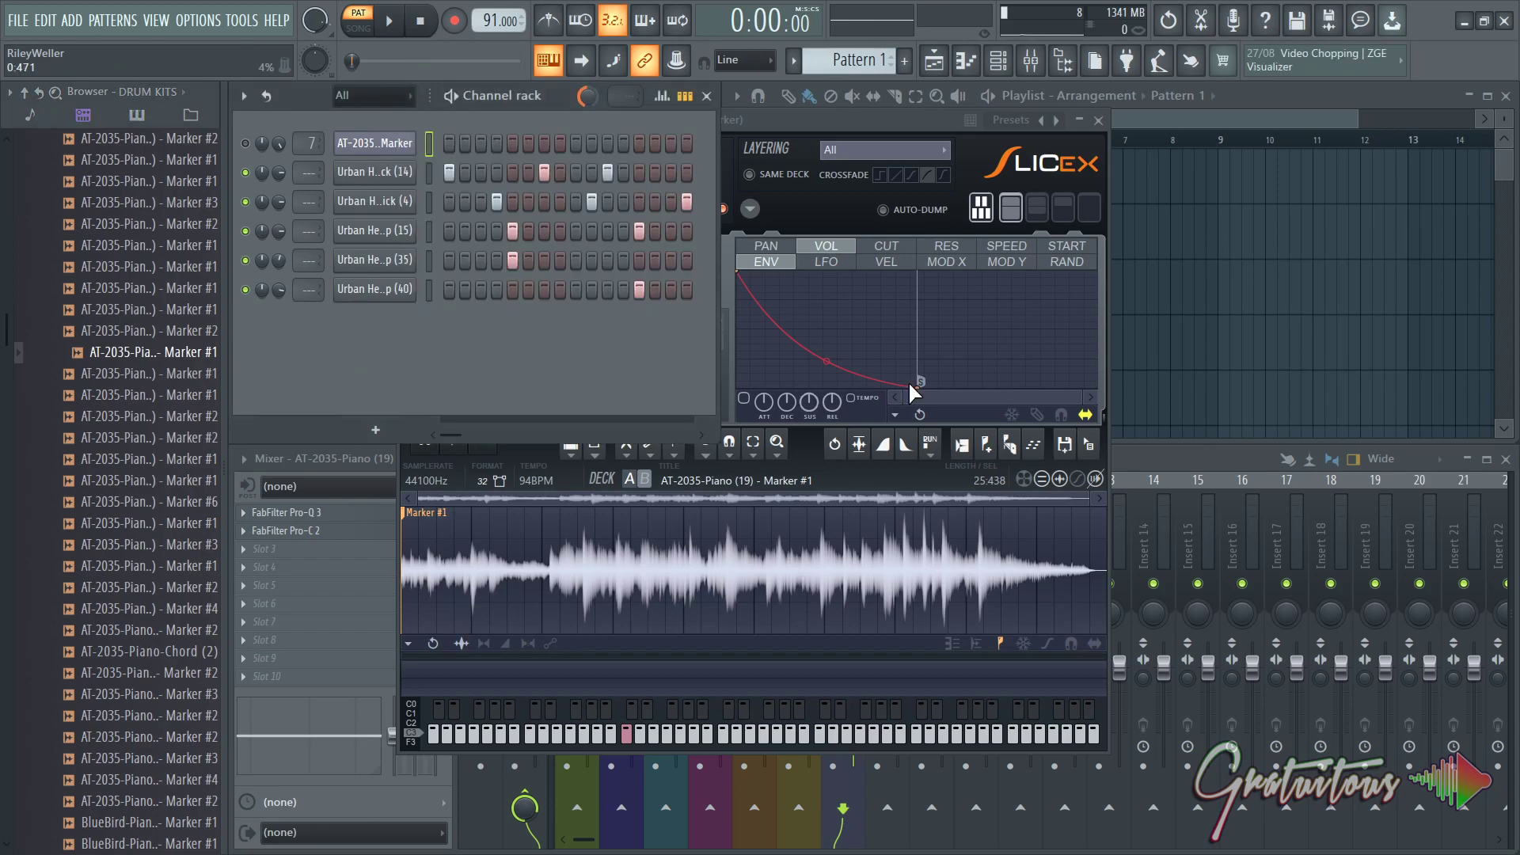
left_click(1158, 464)
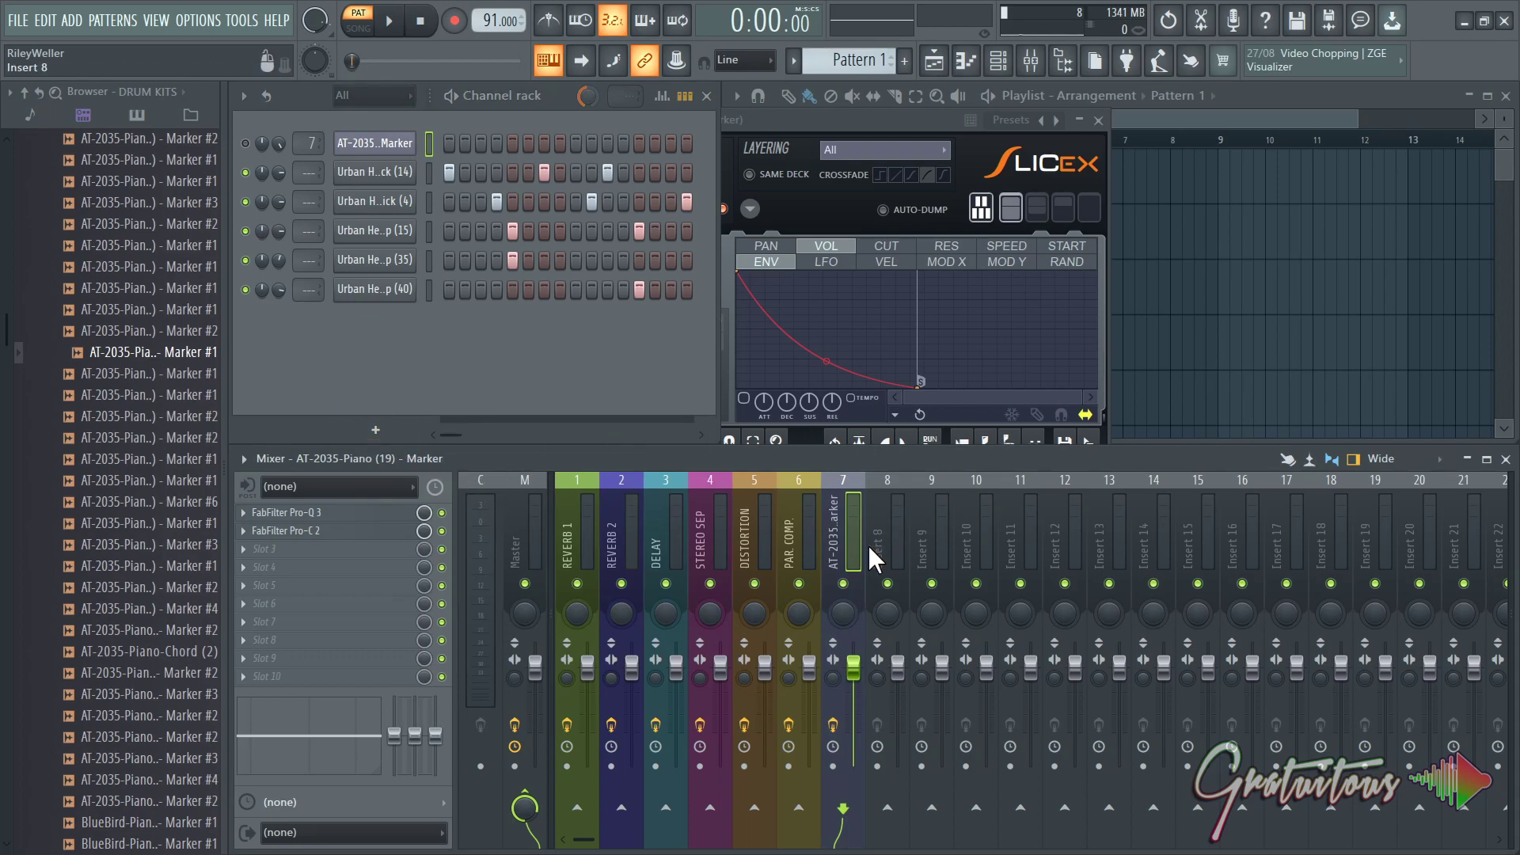
left_click(355, 512)
key("Escape")
left_click(356, 531)
left_click(356, 531)
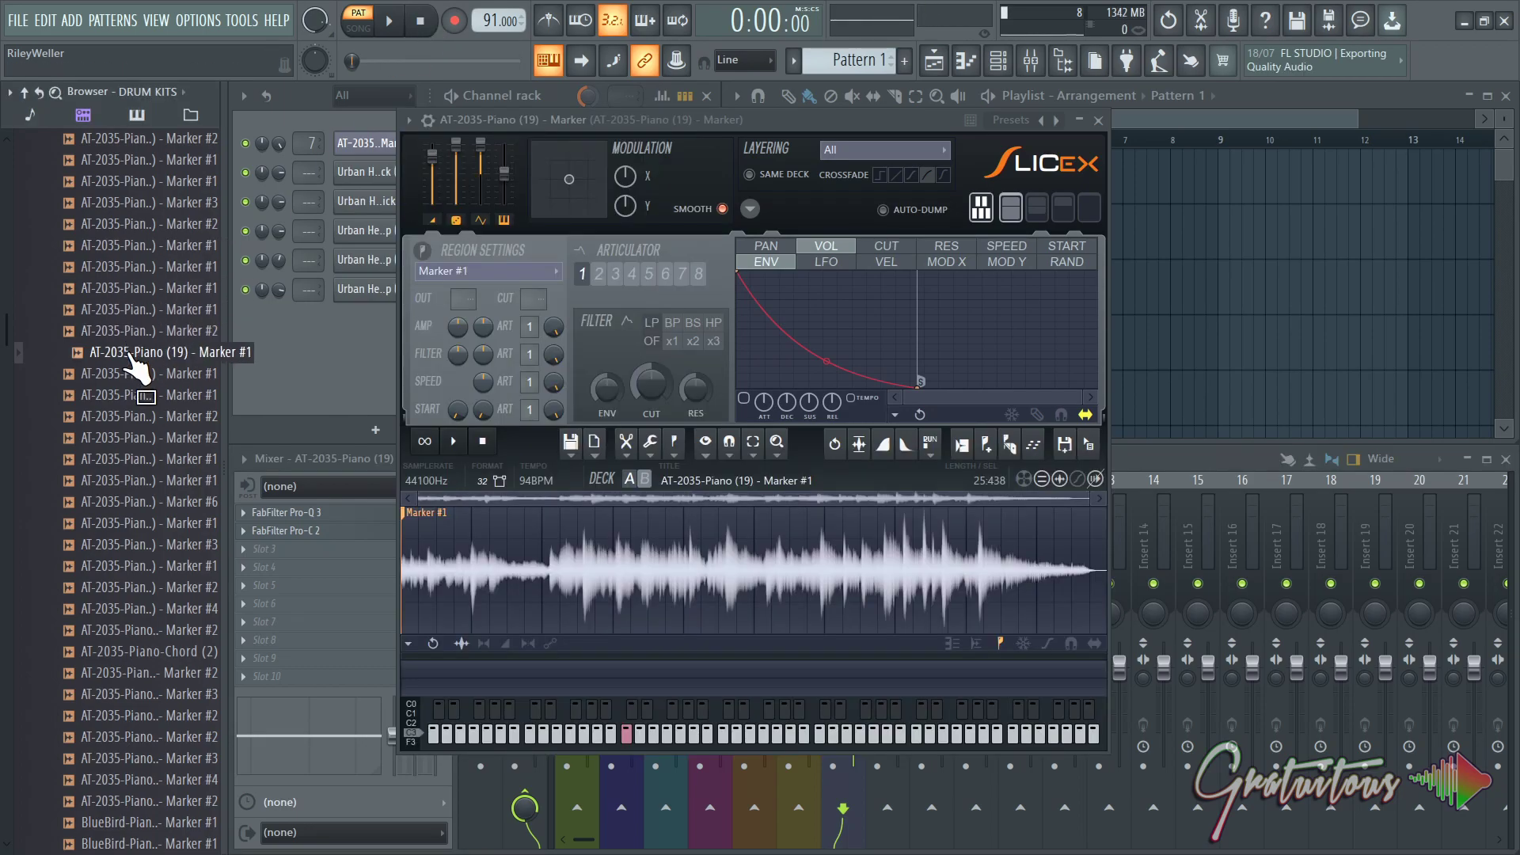
Slice the AT-2035-Piano (19) sample in Slicex with medium auto-slicing.
mouse_move(133, 355)
left_mouse_down()
mouse_move(194, 351)
mouse_move(549, 536)
mouse_move(485, 486)
mouse_move(174, 372)
left_mouse_up()
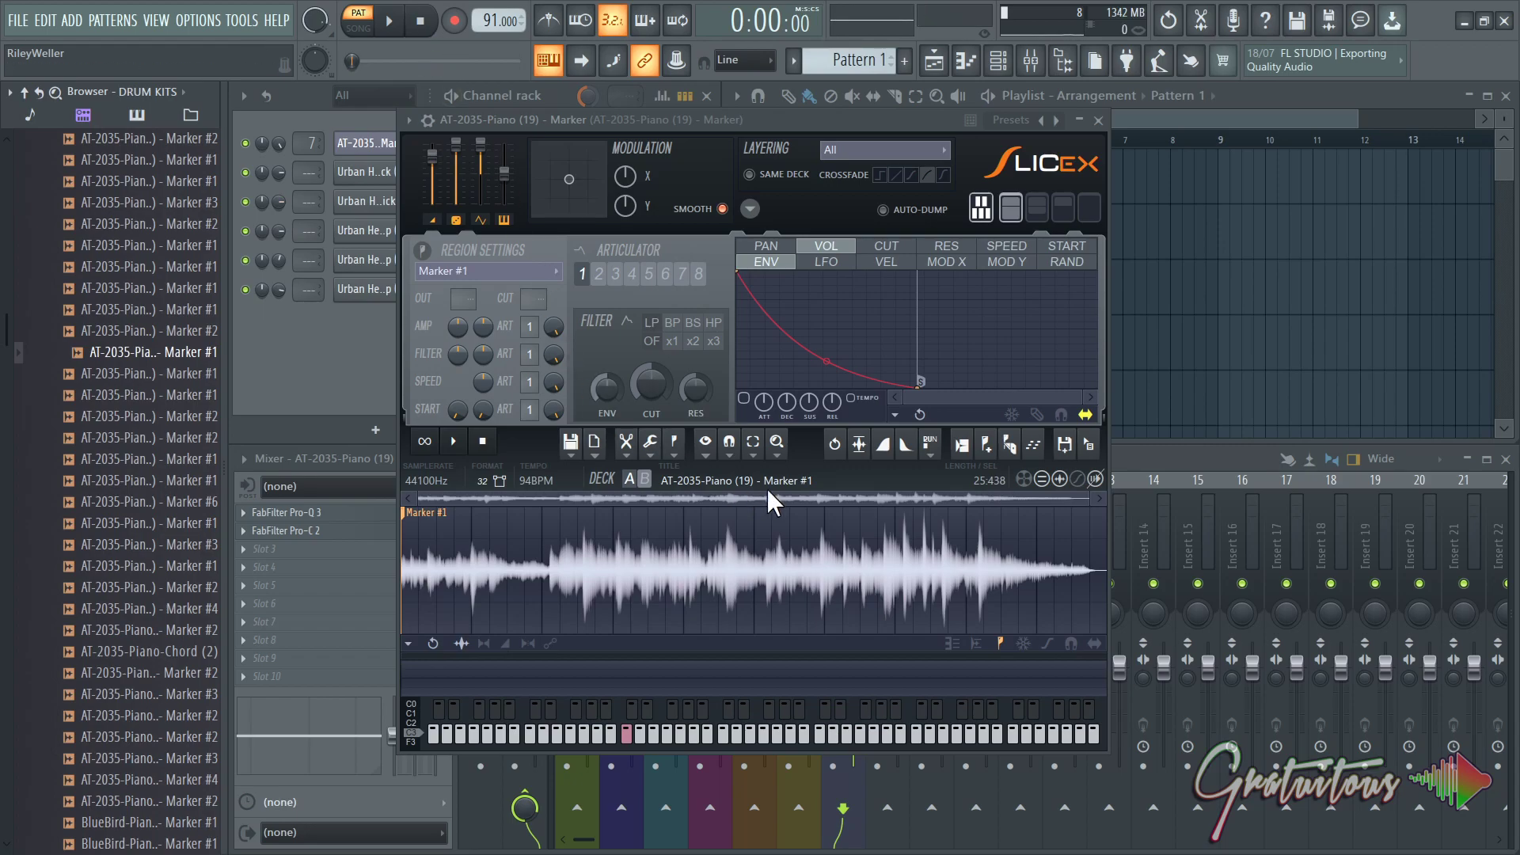
left_click(1011, 443)
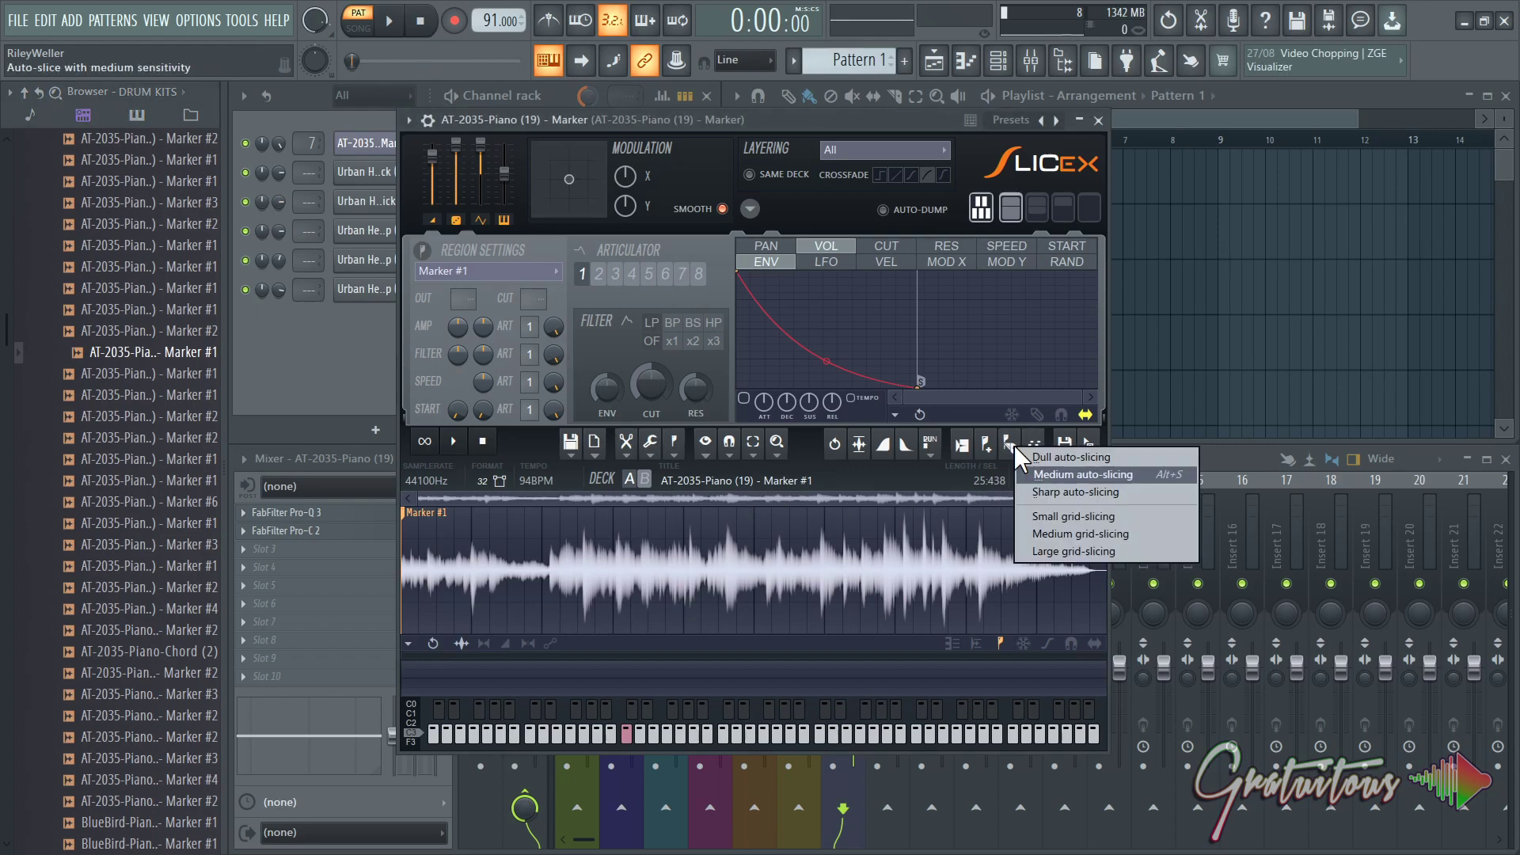
left_click(1096, 478)
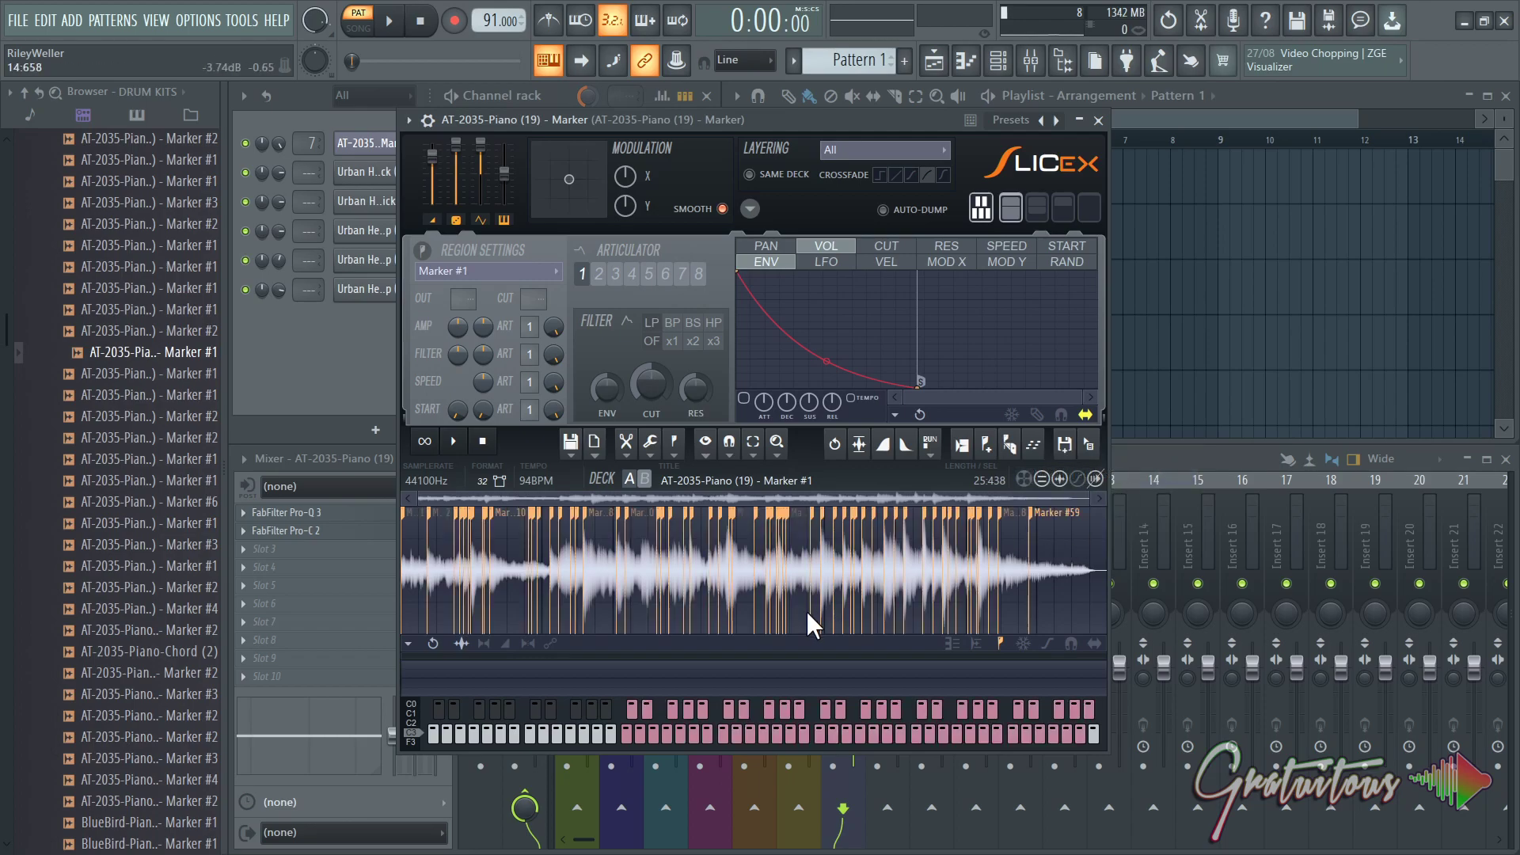
scroll(448, 595, "up", 5)
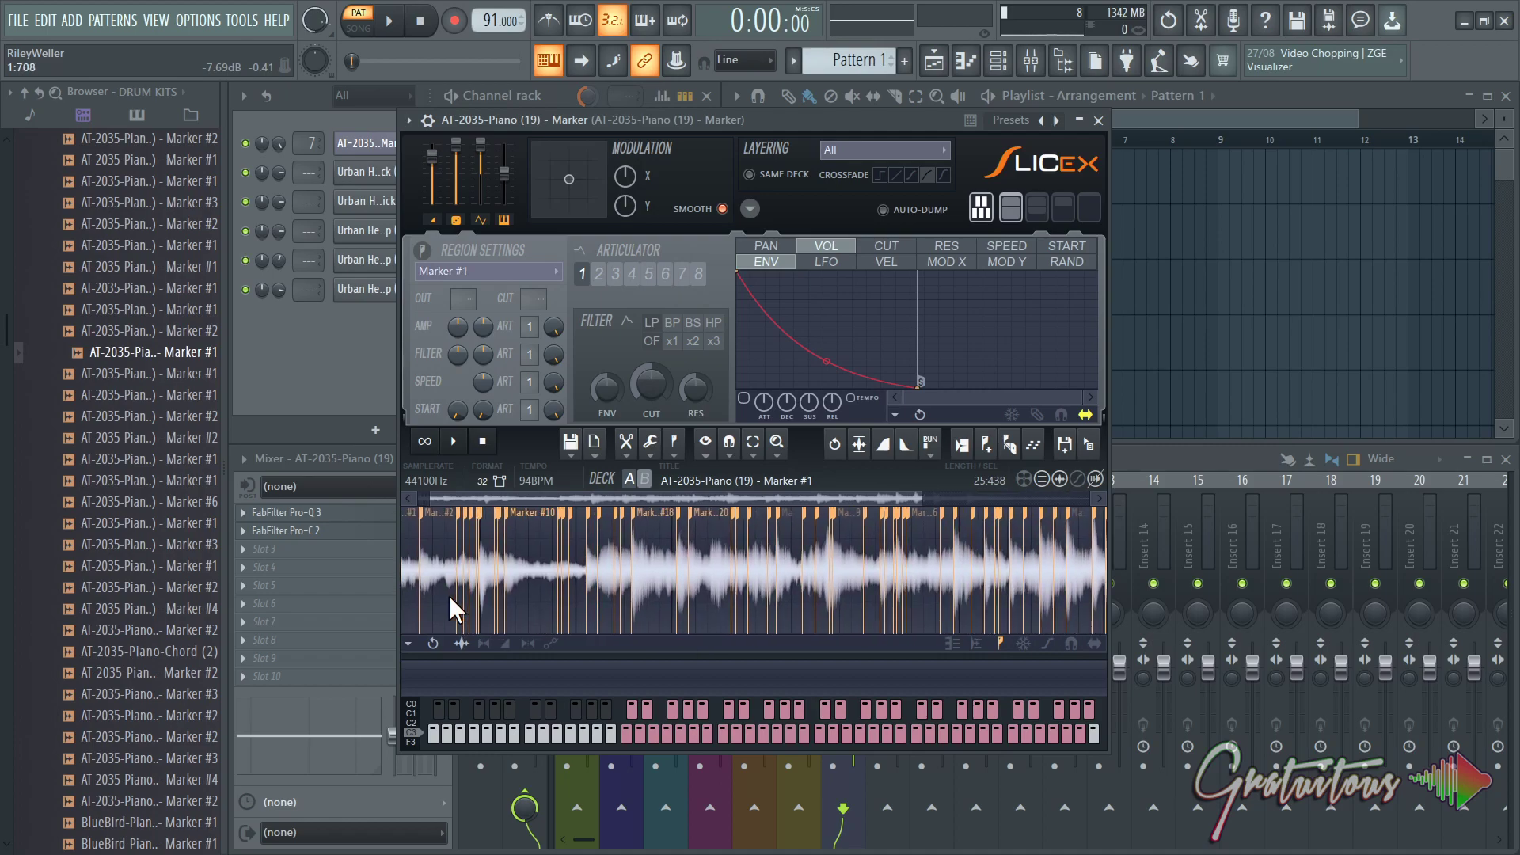
scroll(448, 610, "up", 1)
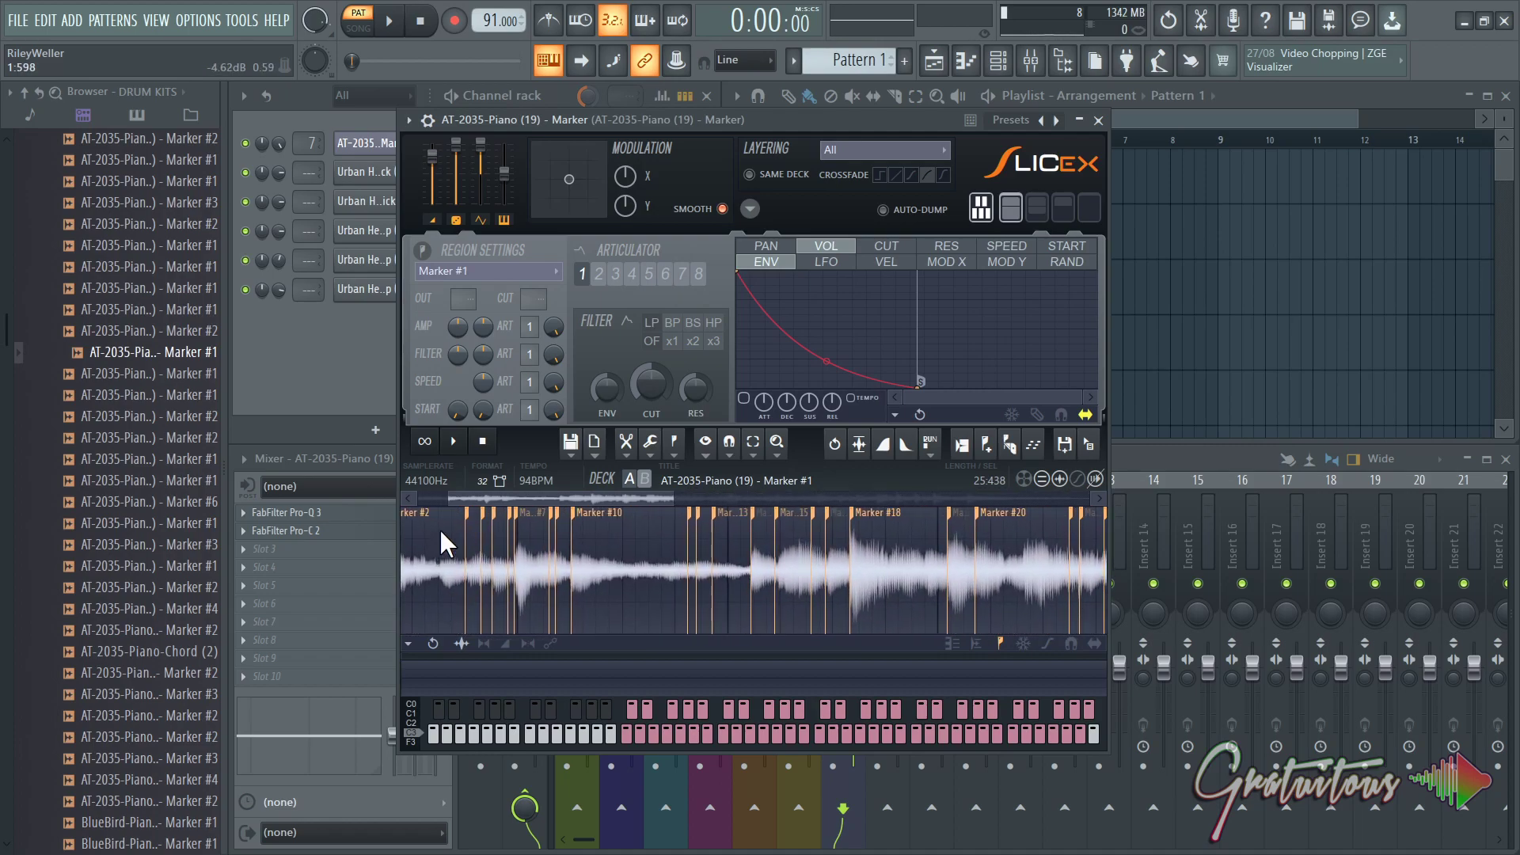
Enable recording and copy the Marker #18 slice from Slicex onto playlist Track 1 at bar 9.
left_click_drag(563, 126, 819, 196)
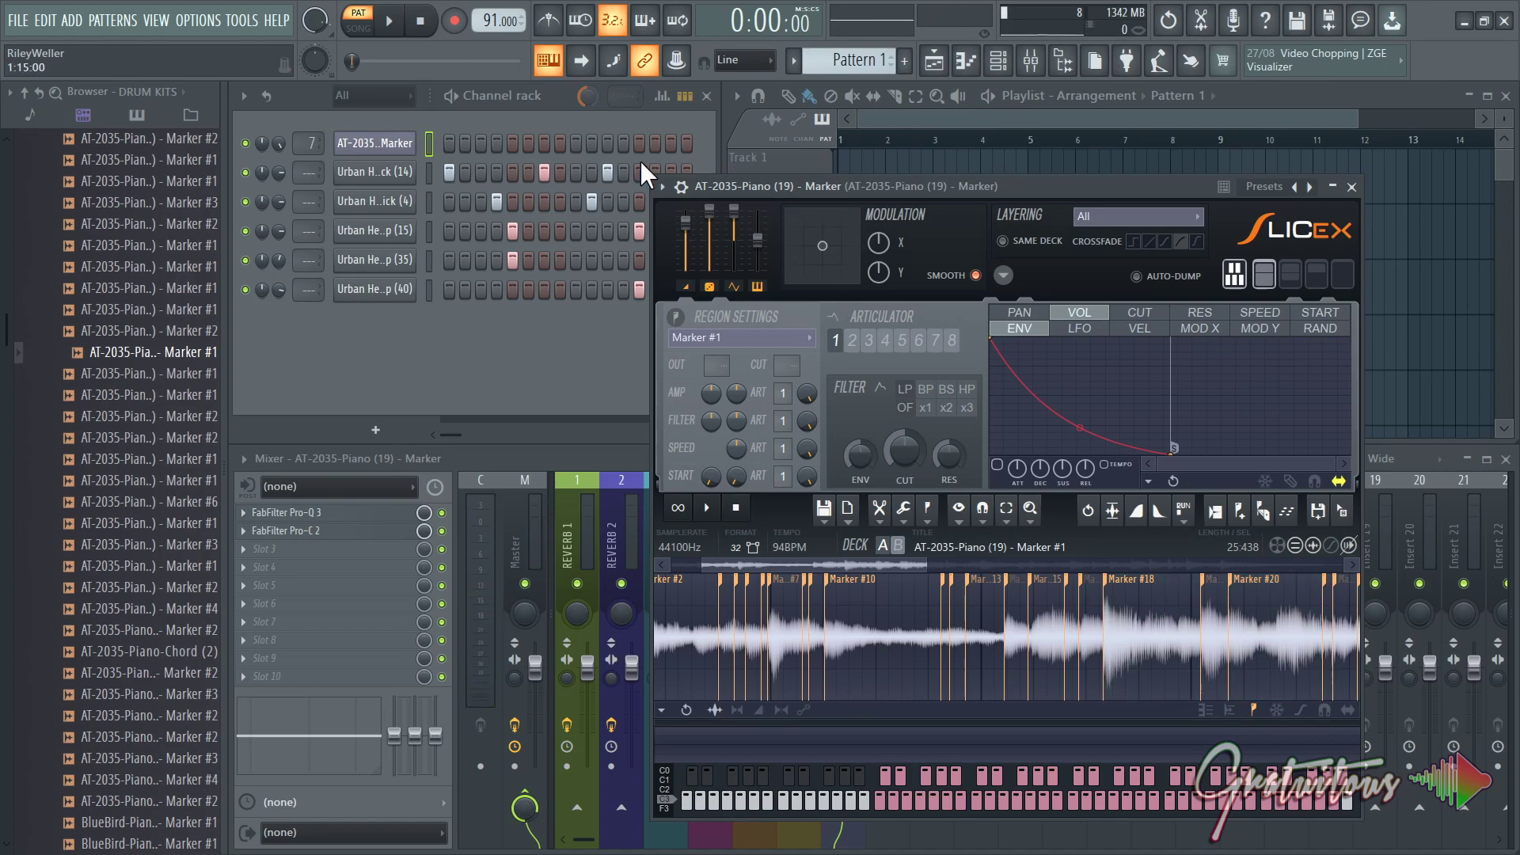
left_click(455, 22)
left_click_drag(786, 183, 480, 130)
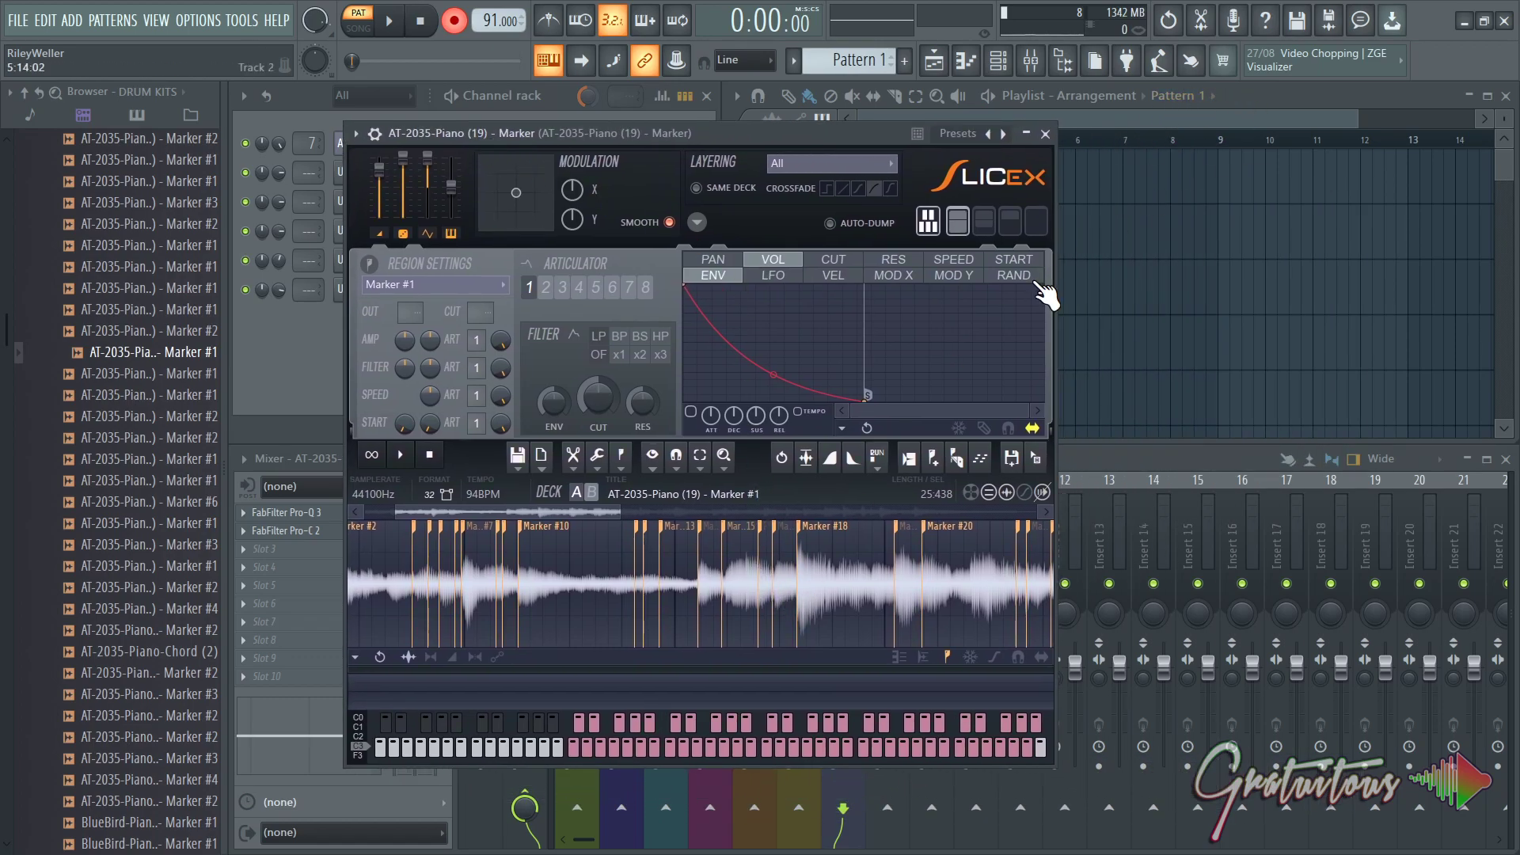
left_click(832, 547)
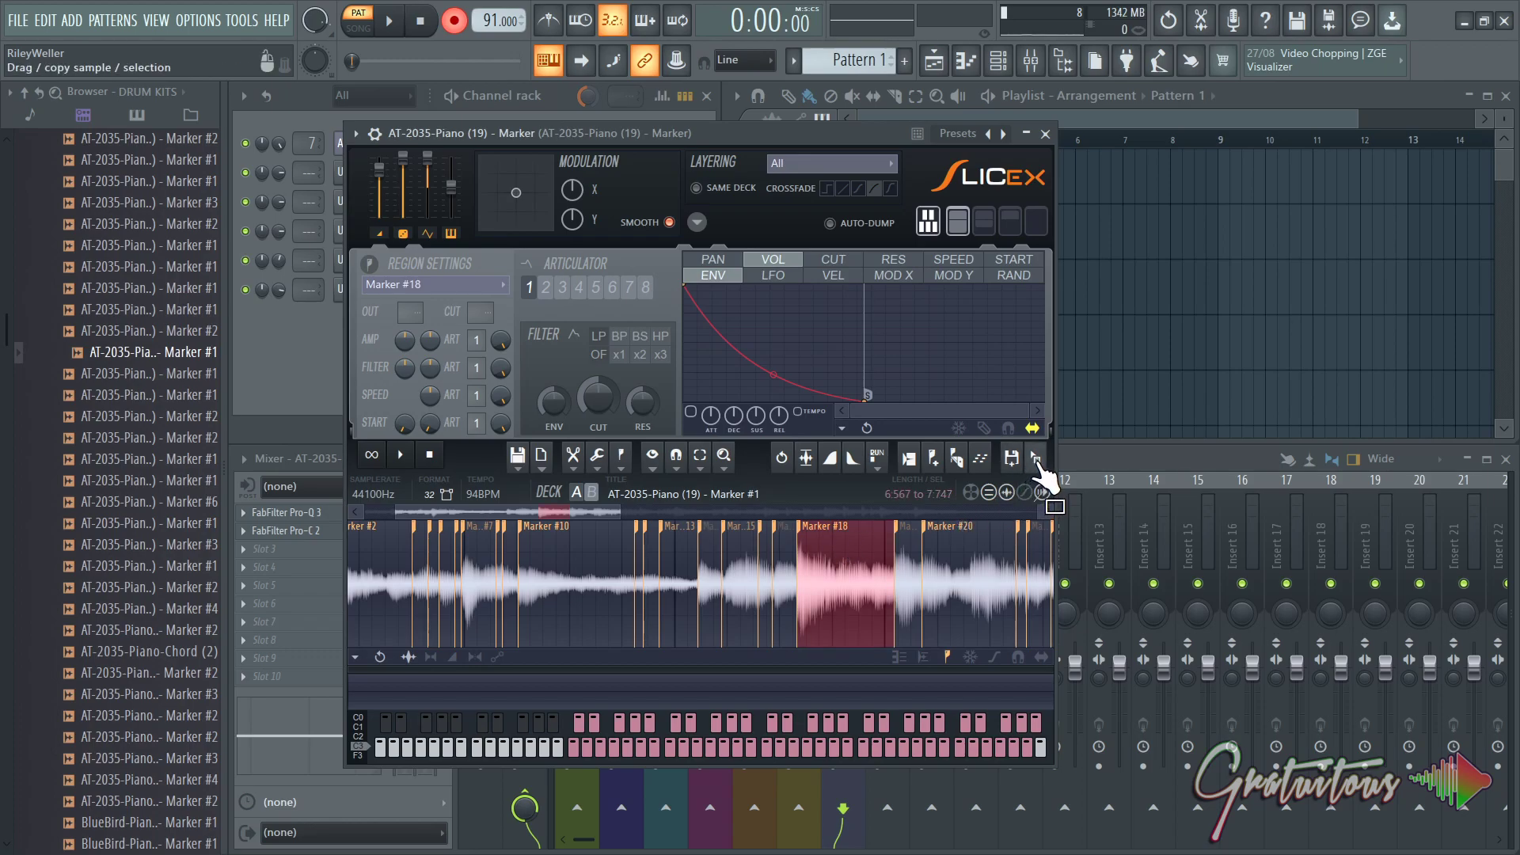
mouse_move(1041, 469)
left_mouse_down()
mouse_move(1053, 495)
mouse_move(1180, 173)
mouse_move(1221, 168)
left_mouse_up()
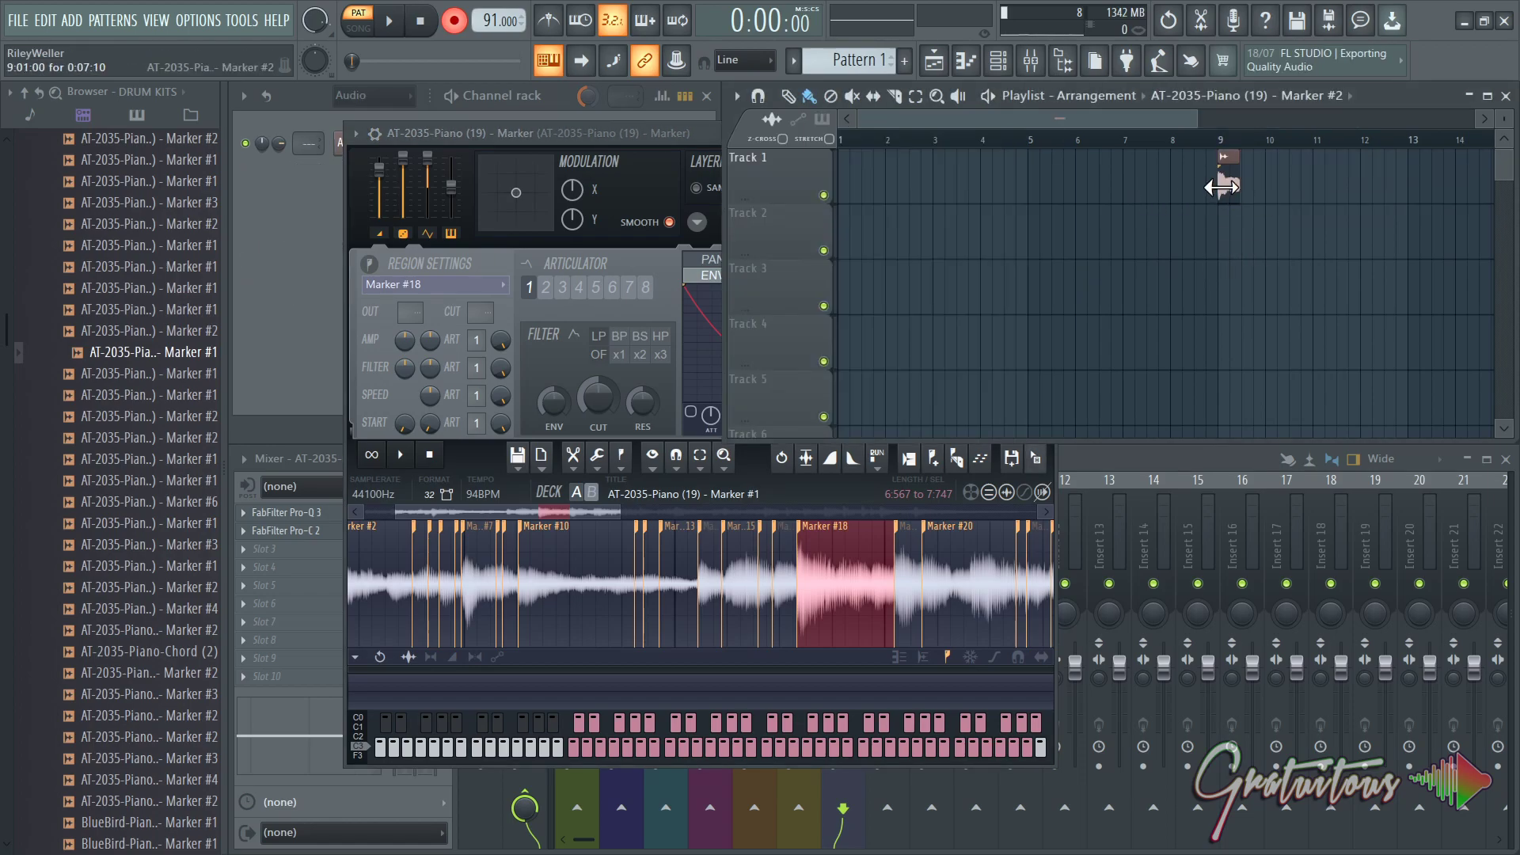
Delete the copied slice's clip from the playlist and its audio clip channel from the channel rack.
right_click(1226, 181)
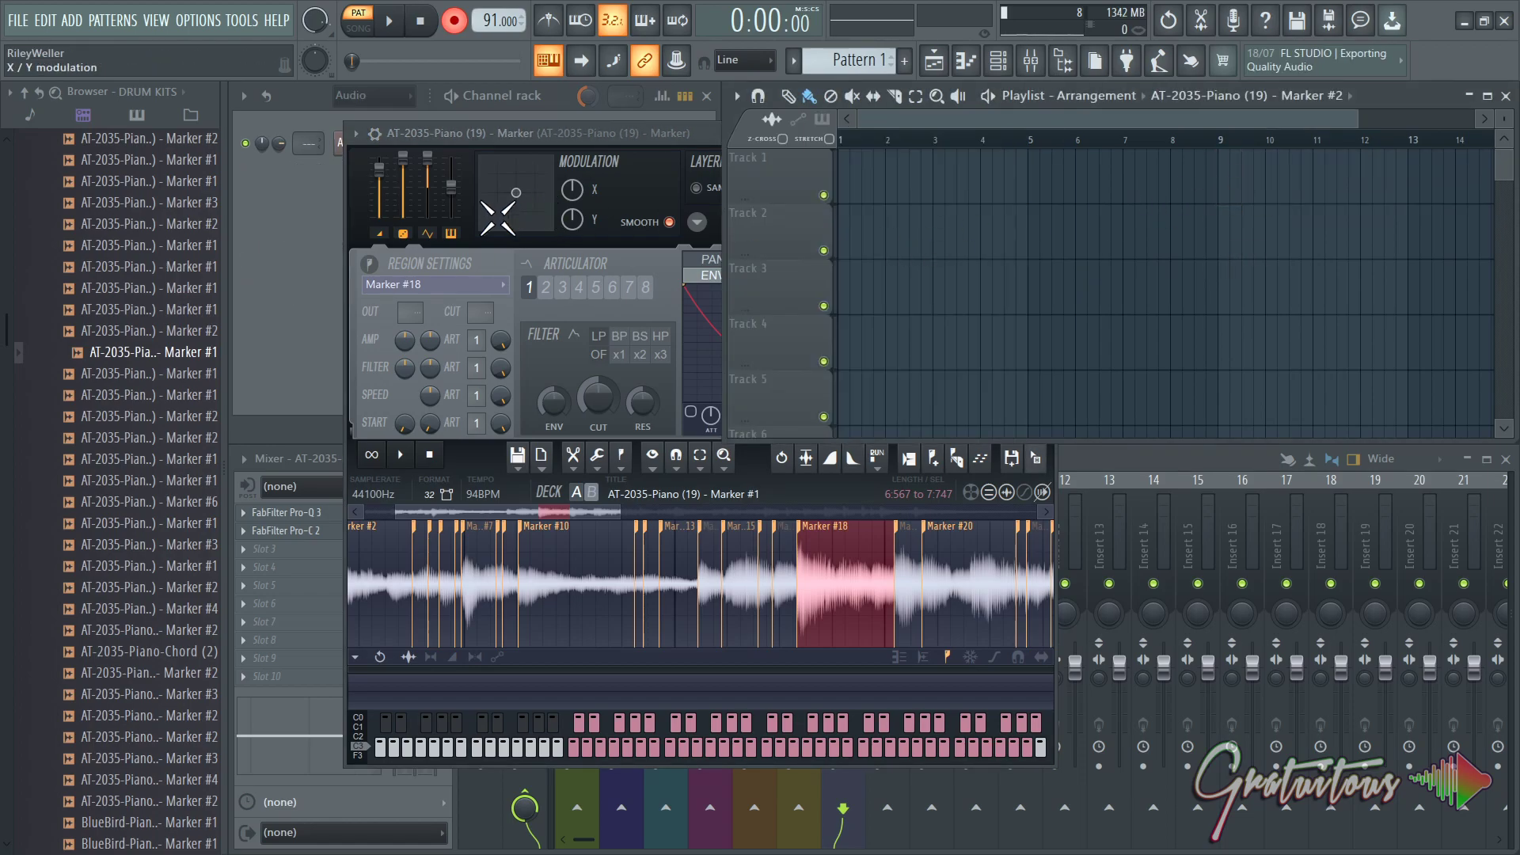
left_click(334, 247)
right_click(396, 154)
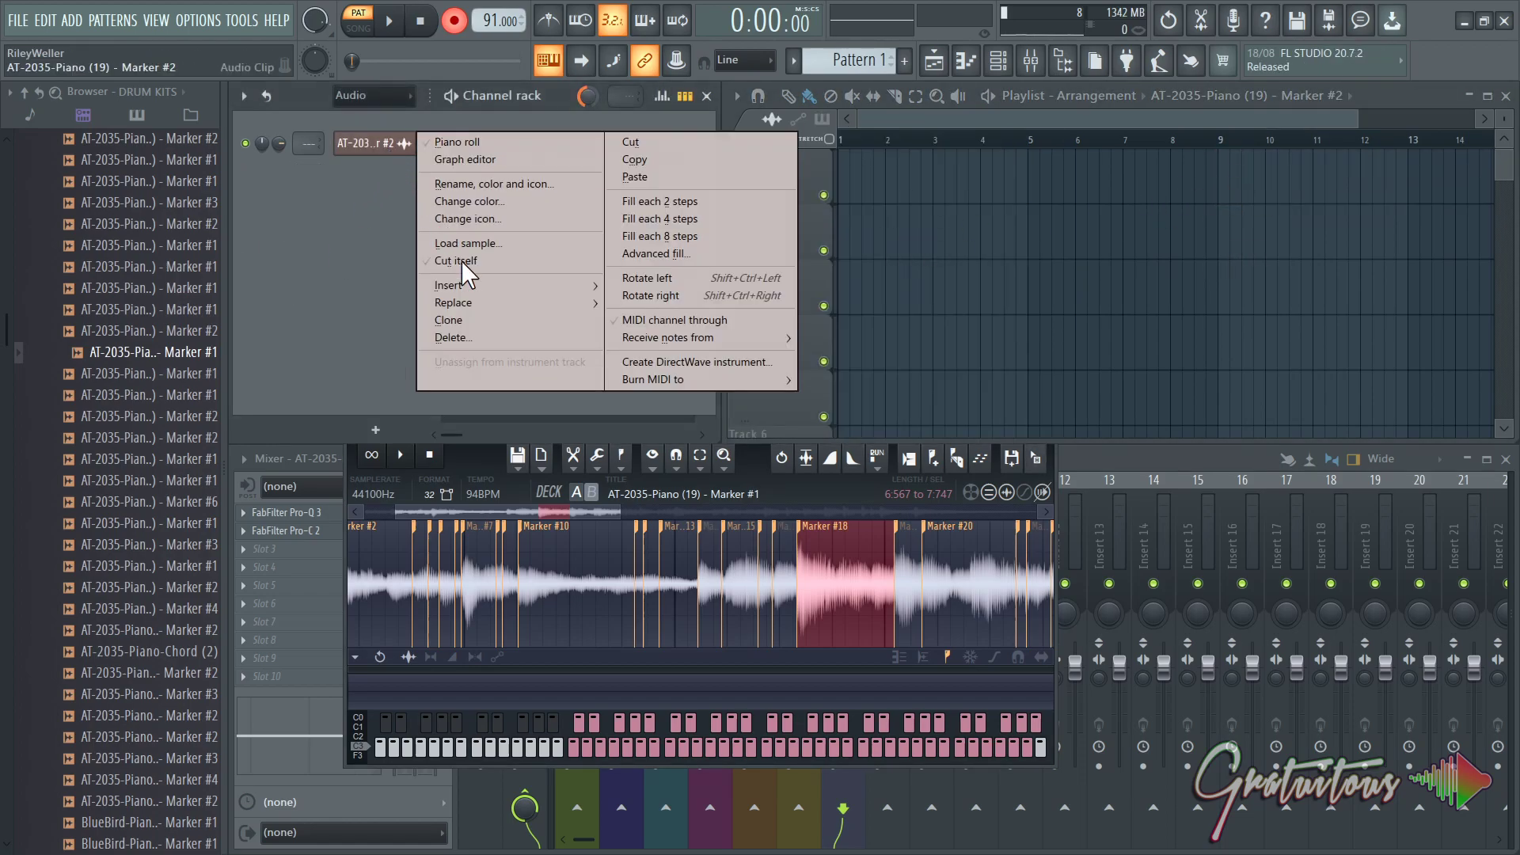
left_click(461, 335)
left_click(842, 500)
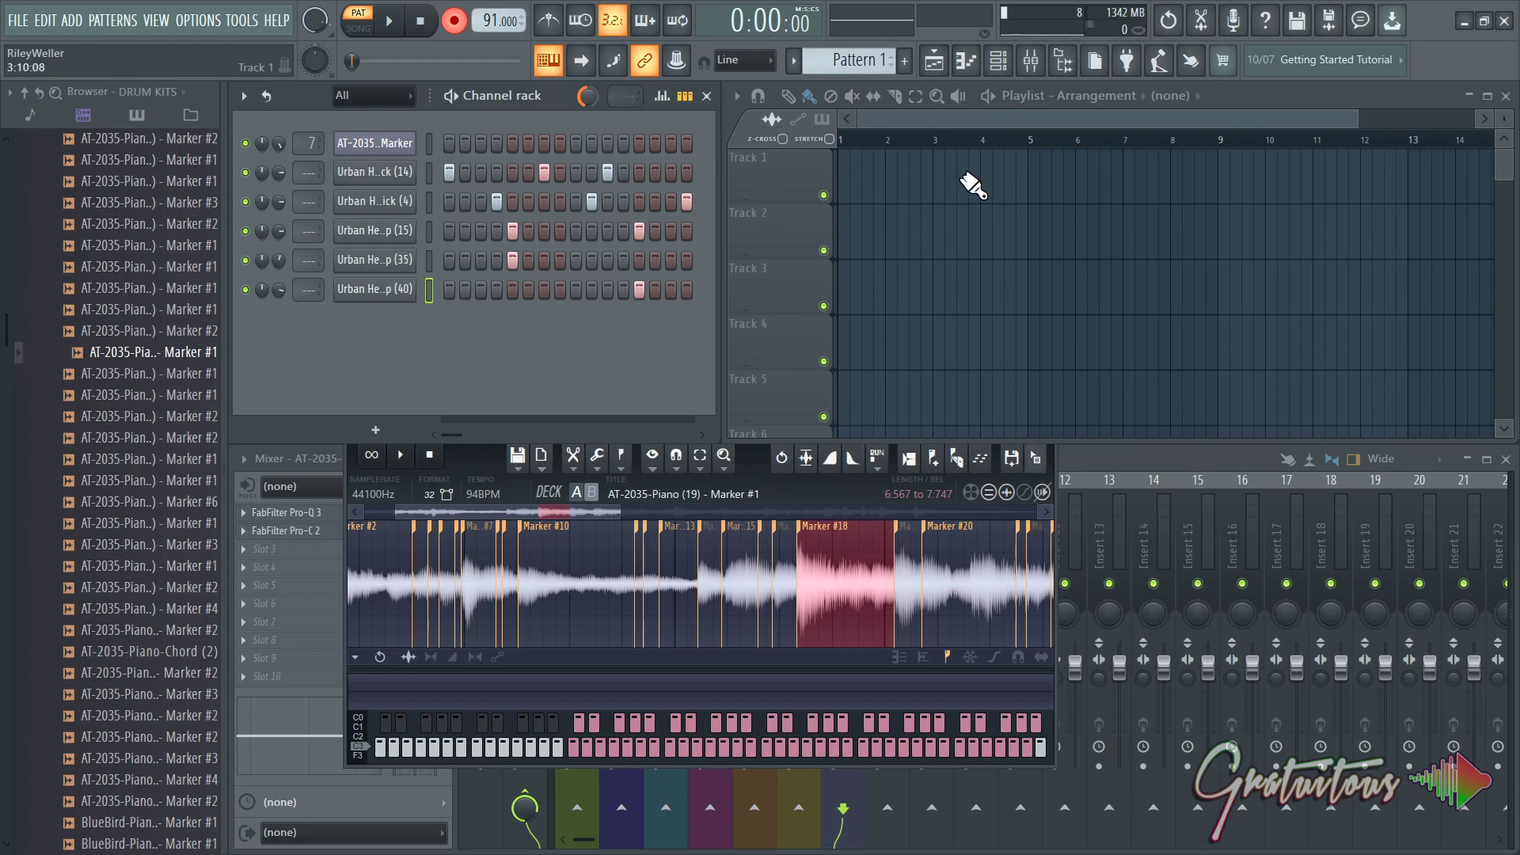
Place four consecutive clips of Pattern 1 on playlist Track 1, filling bars 1 to 4.
left_click(920, 197)
right_click(932, 196)
left_click(915, 186)
left_click_drag(925, 183, 826, 183)
left_click_drag(983, 195, 883, 196)
Rename Pattern 1 to DRUM LOOP and change its color to blue.
key("F2")
type("DRU")
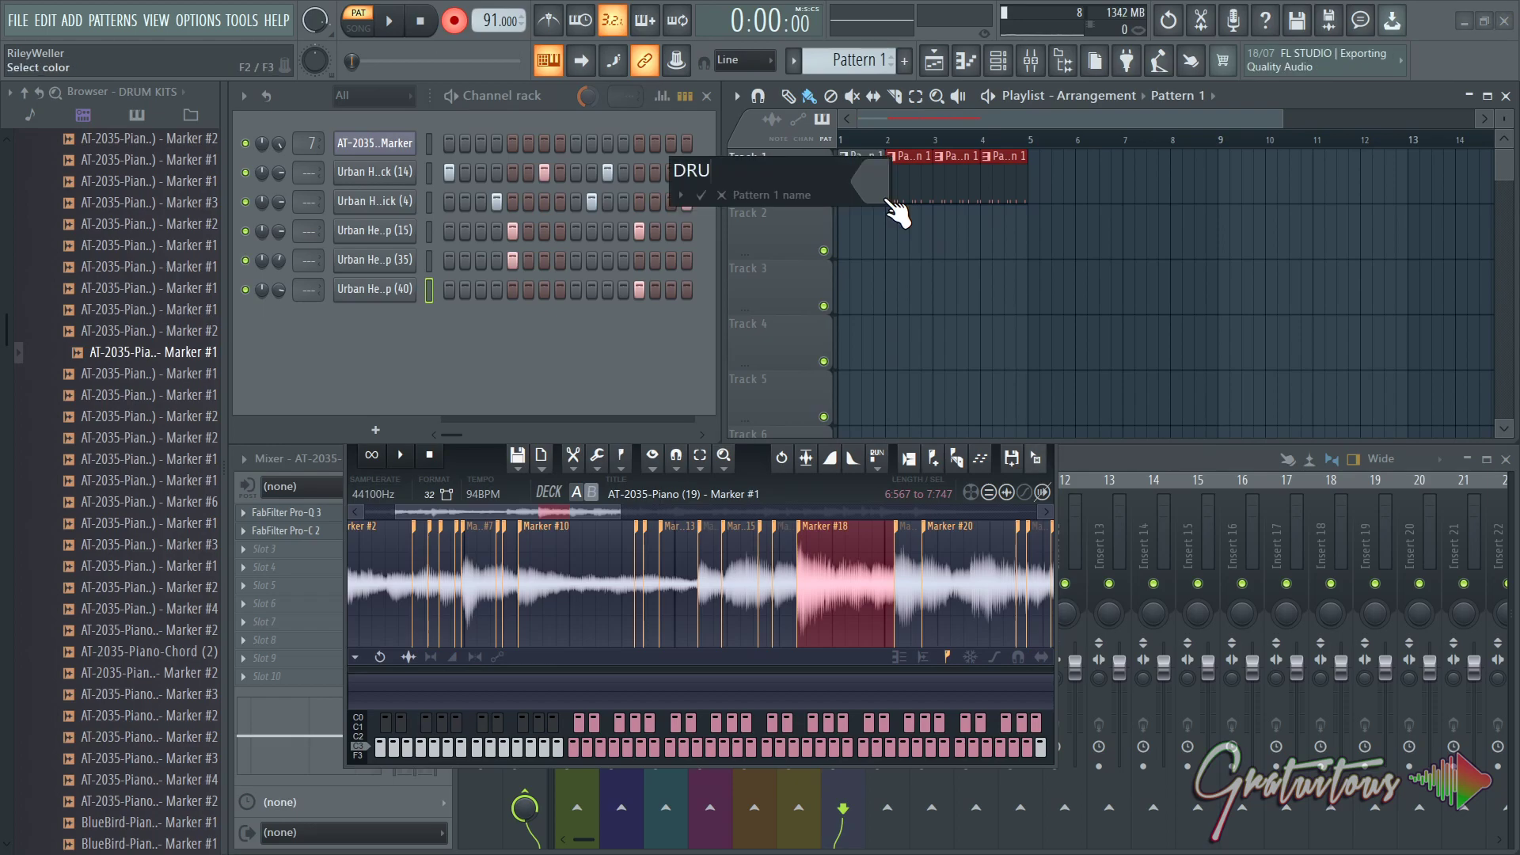
type("M LOOP")
key("Return")
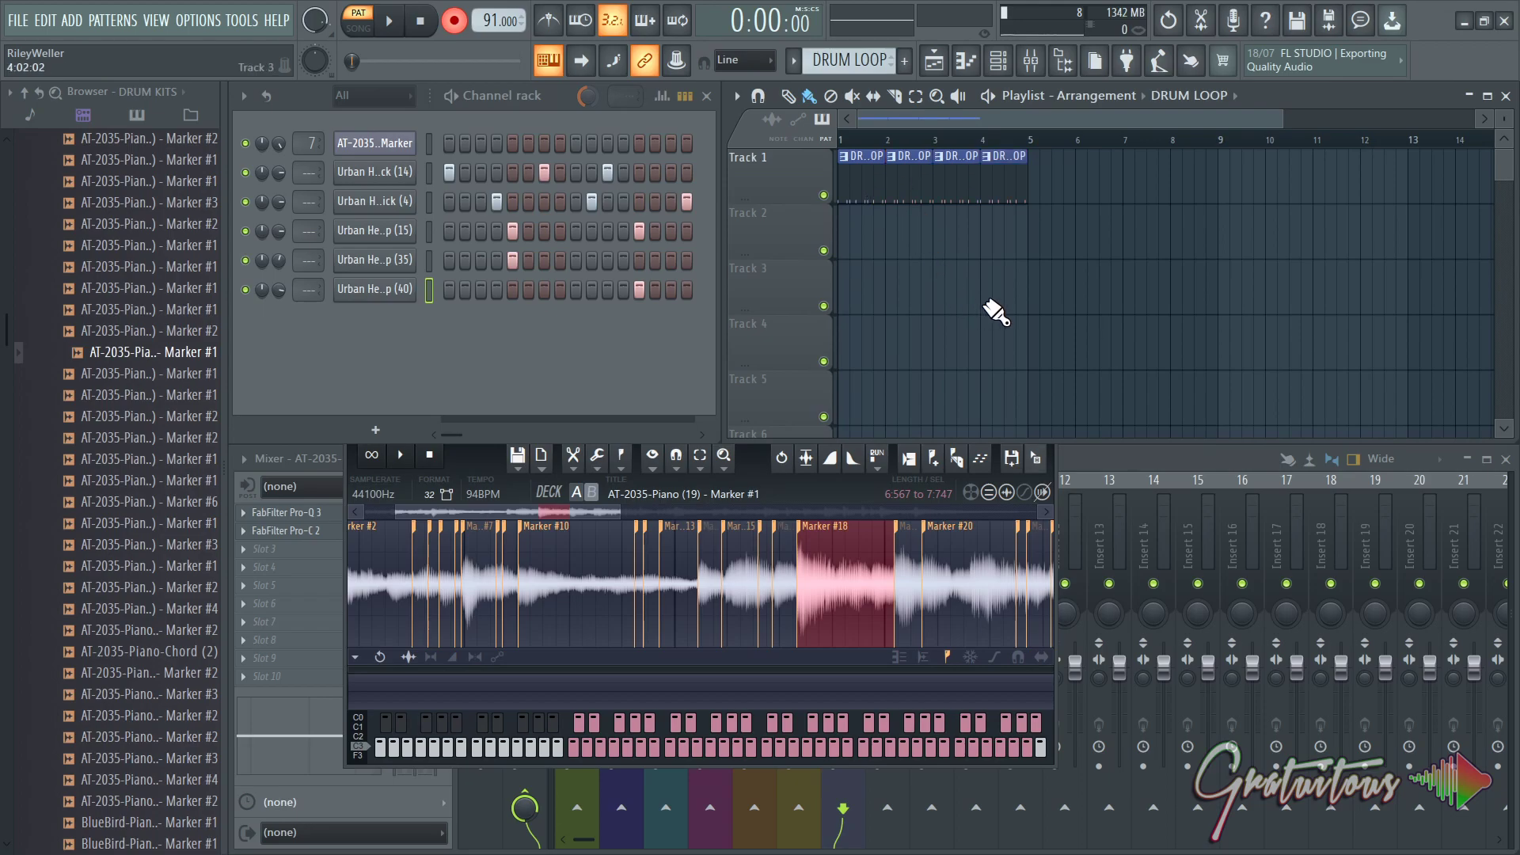
Create a new empty pattern for the piano slices and switch playback to song mode.
key("F4")
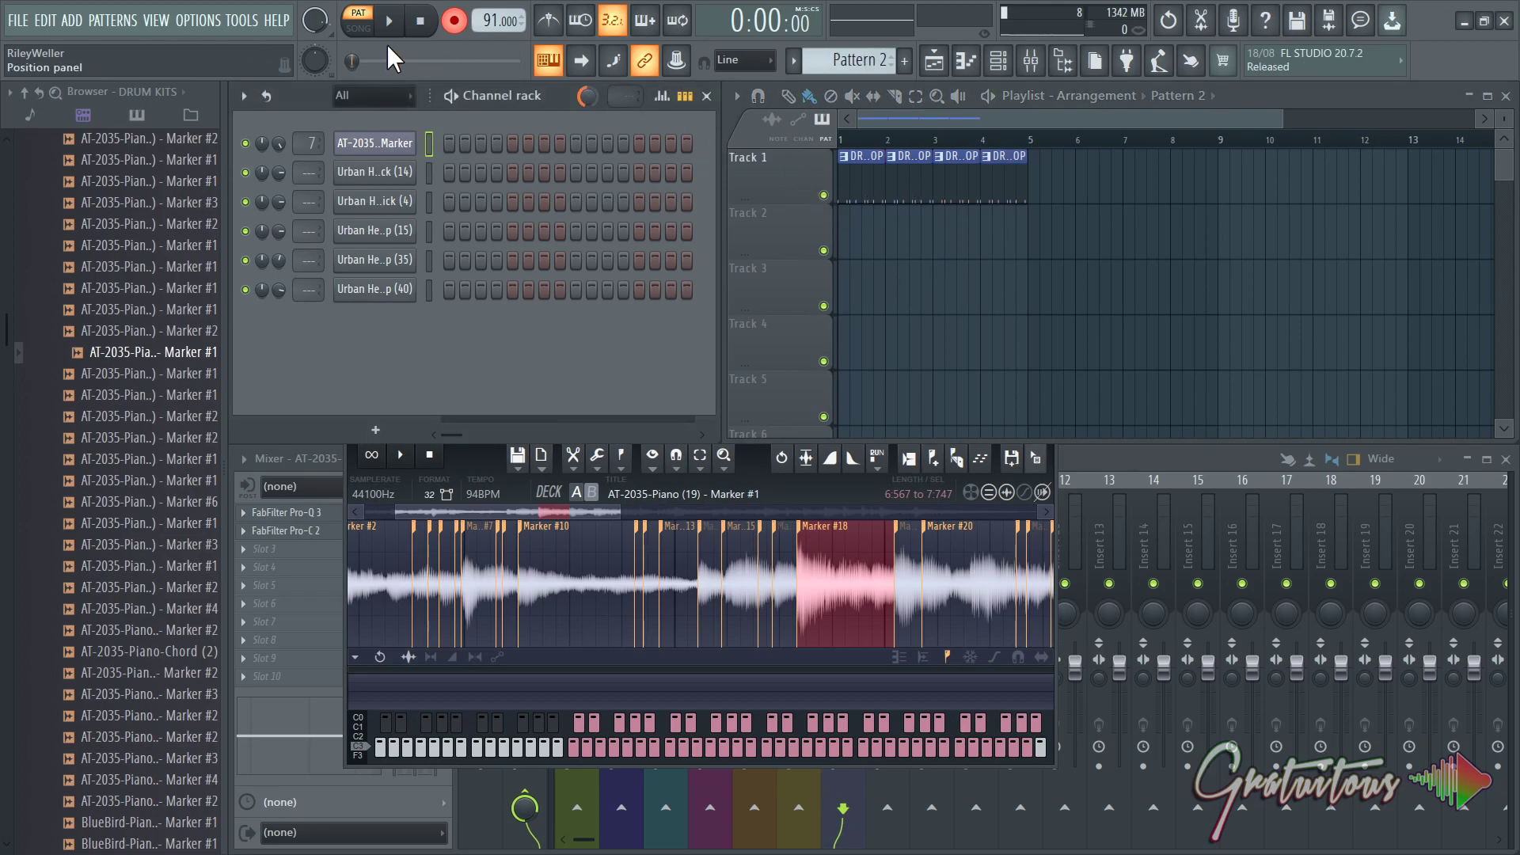
left_click(358, 27)
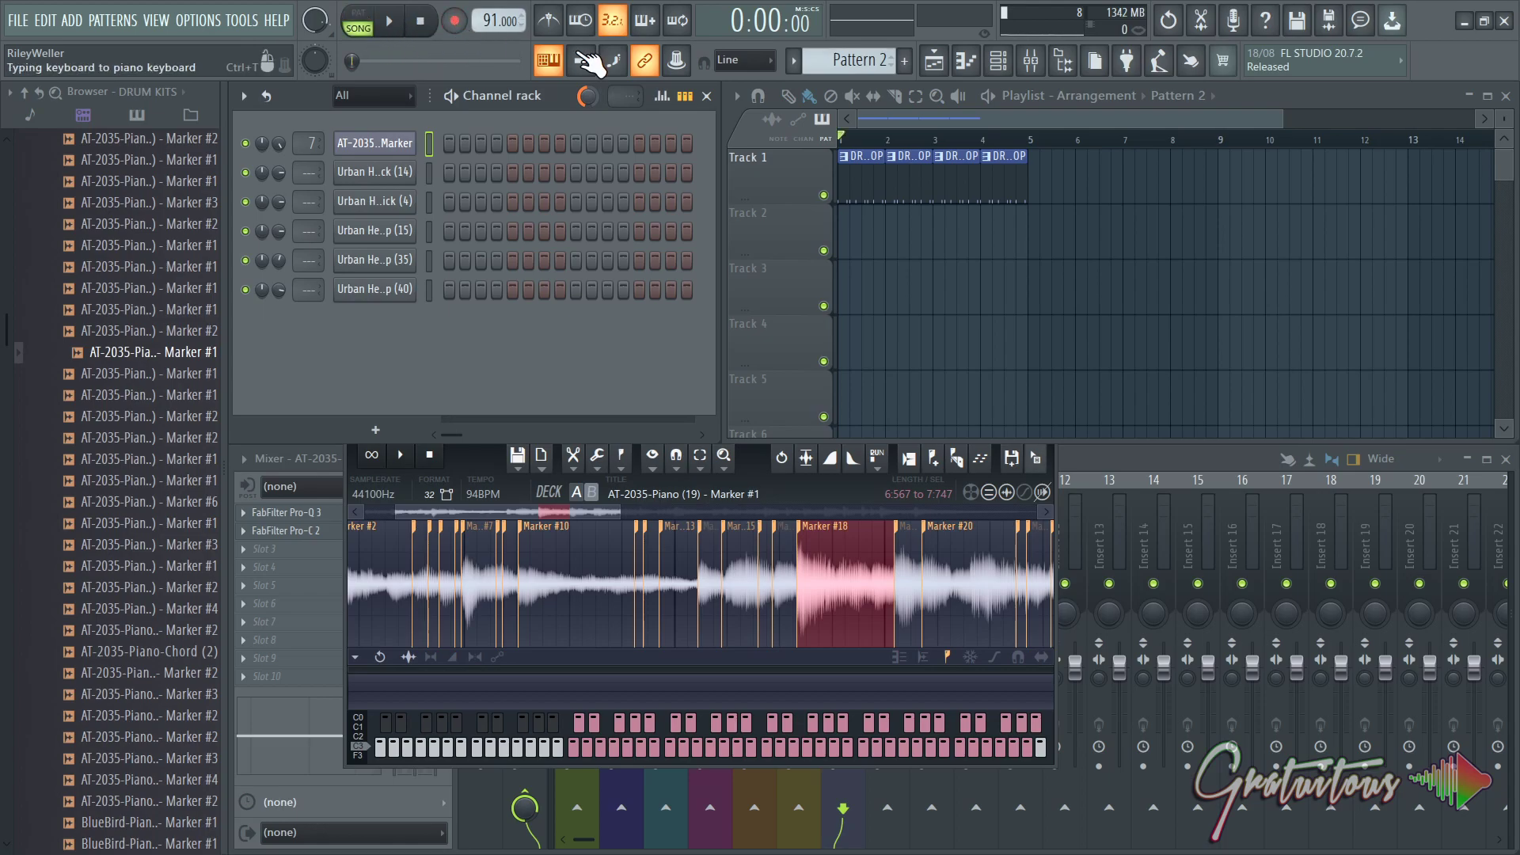
Try sending the piano's mixer track to REVERB 1 at a reduced level and REVERB 2 at 42%, and remove both sends.
left_click(1090, 454)
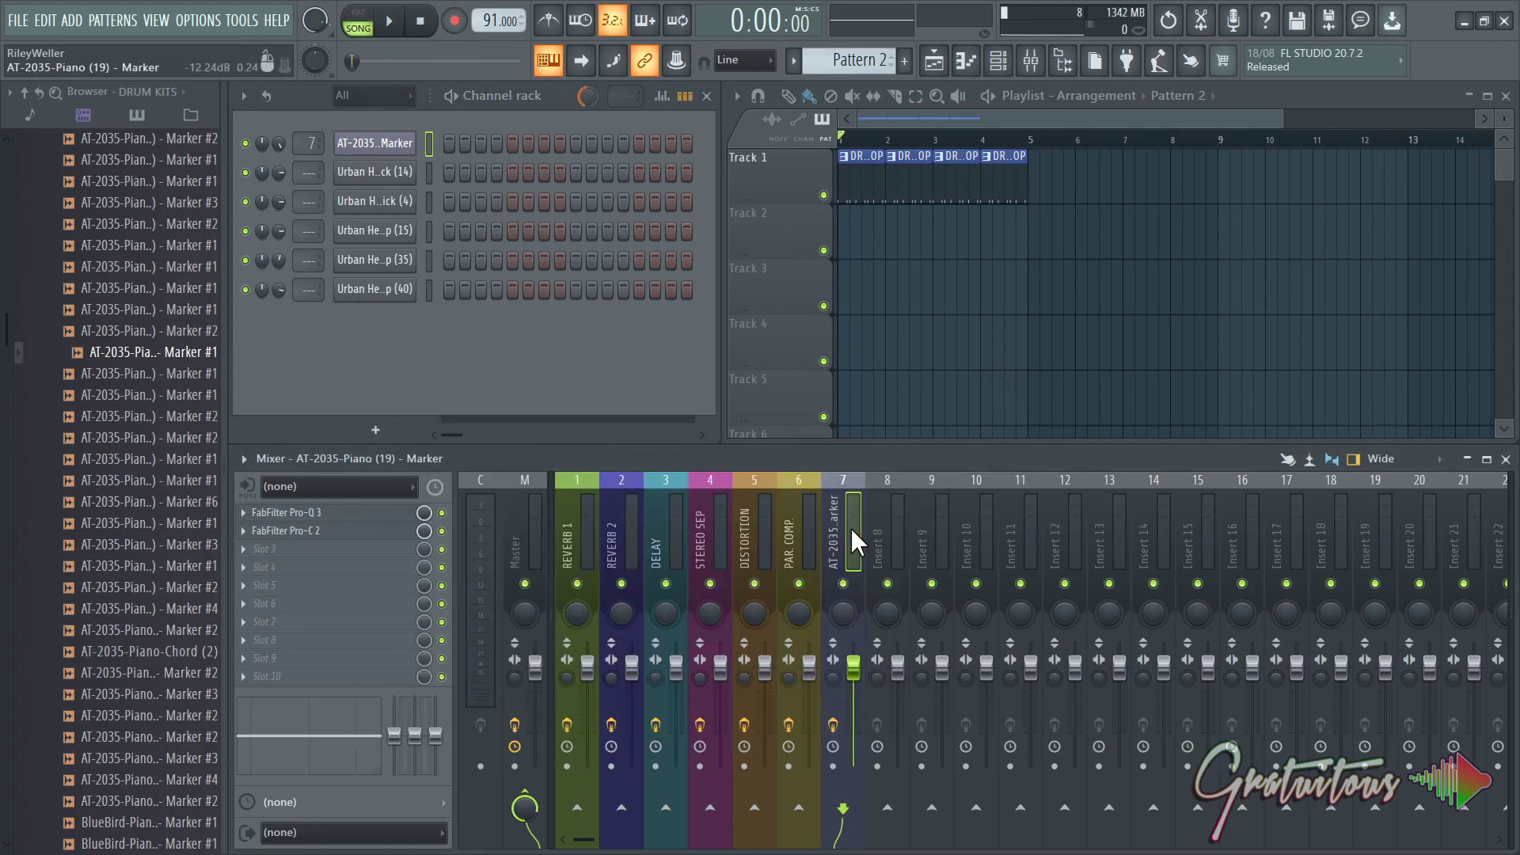
left_click(577, 808)
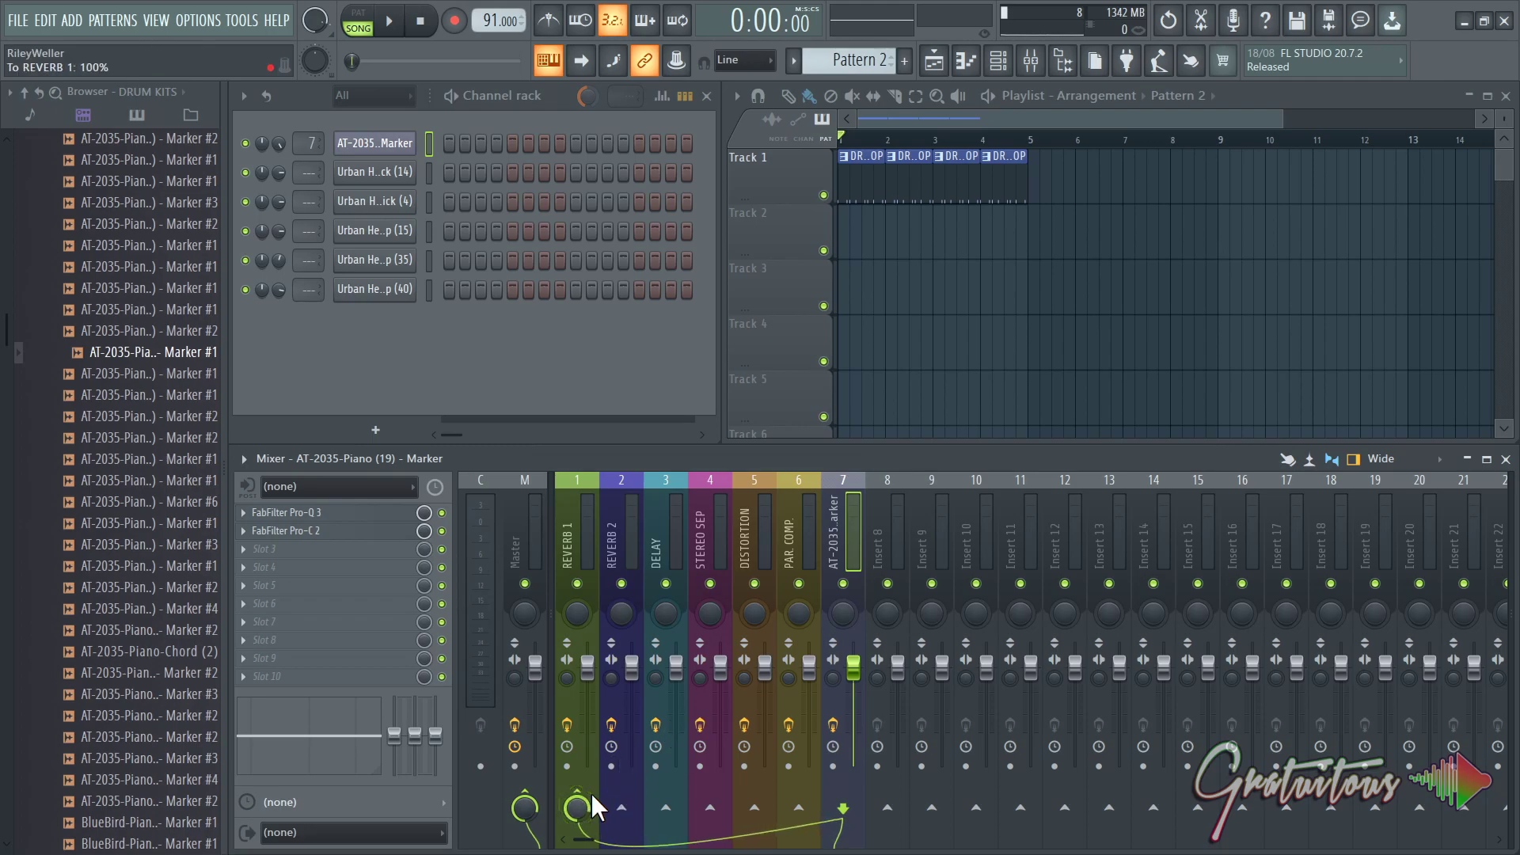
left_click_drag(578, 808, 578, 831)
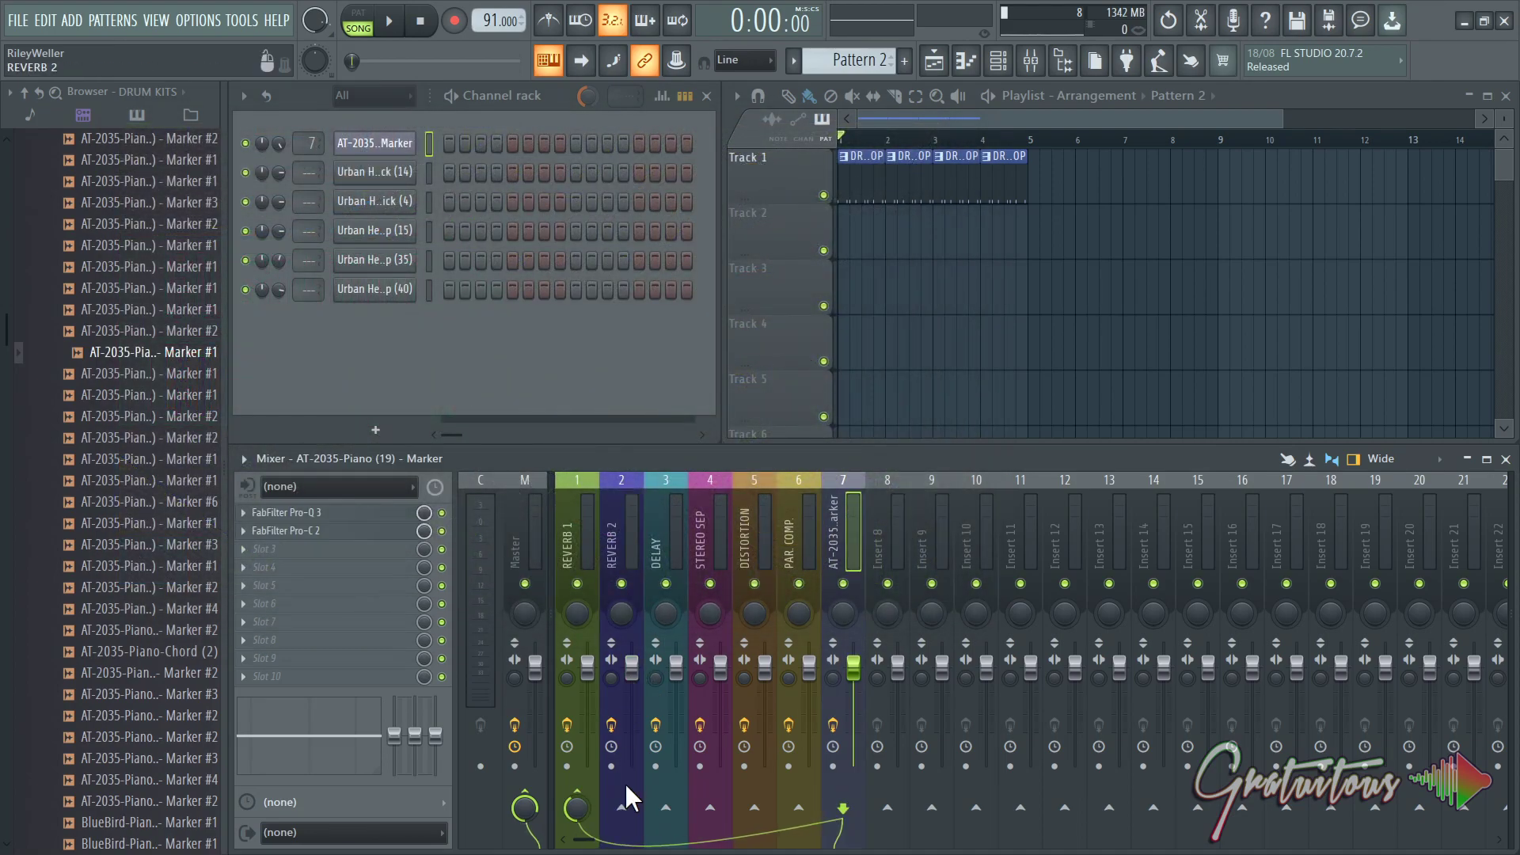
left_click(623, 808)
left_click_drag(627, 814, 628, 843)
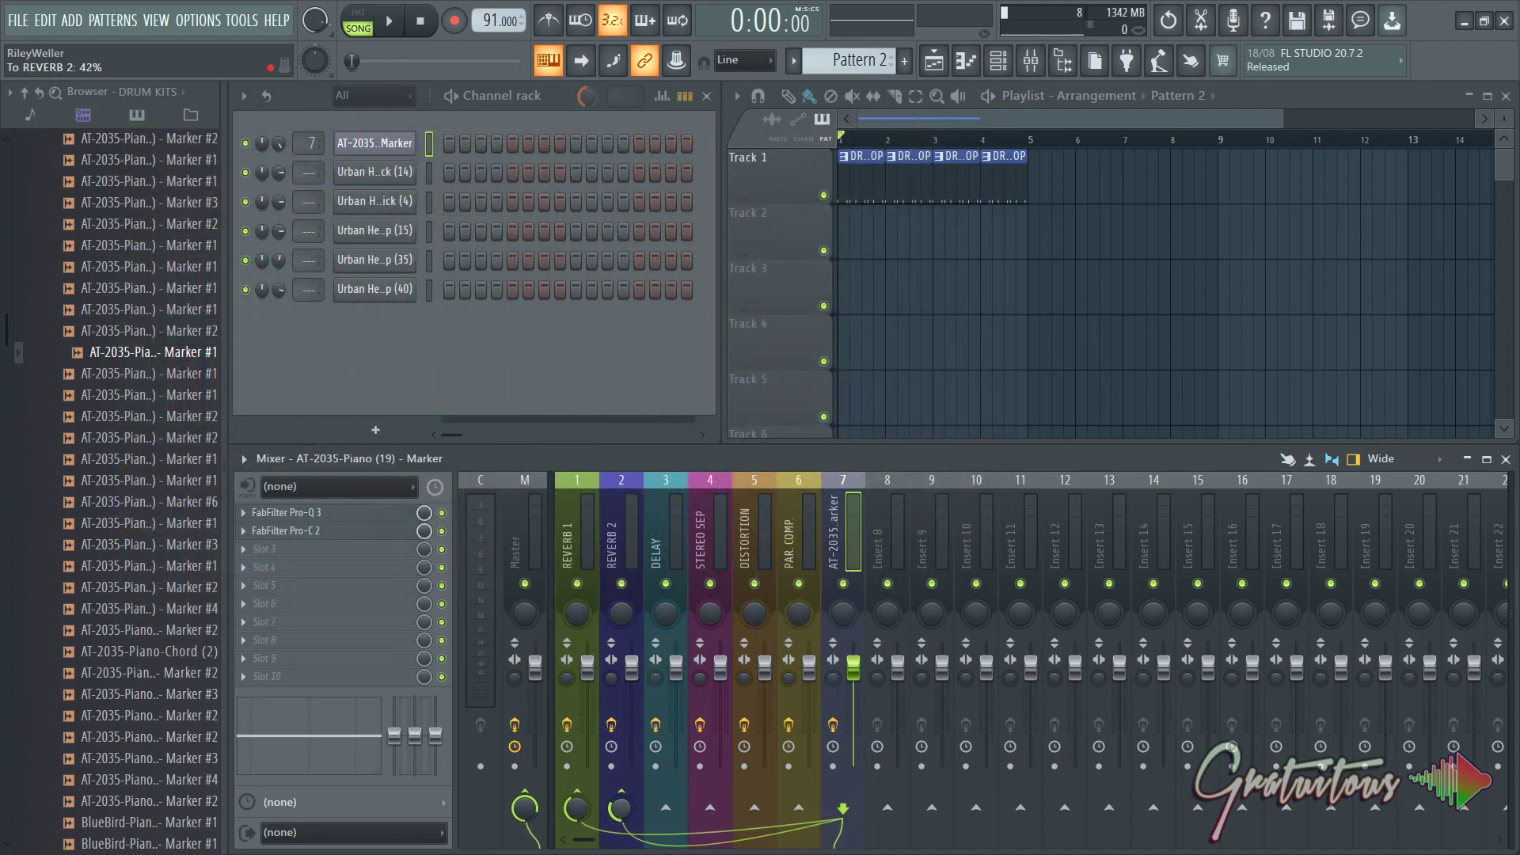
left_click(576, 808)
left_click(619, 806)
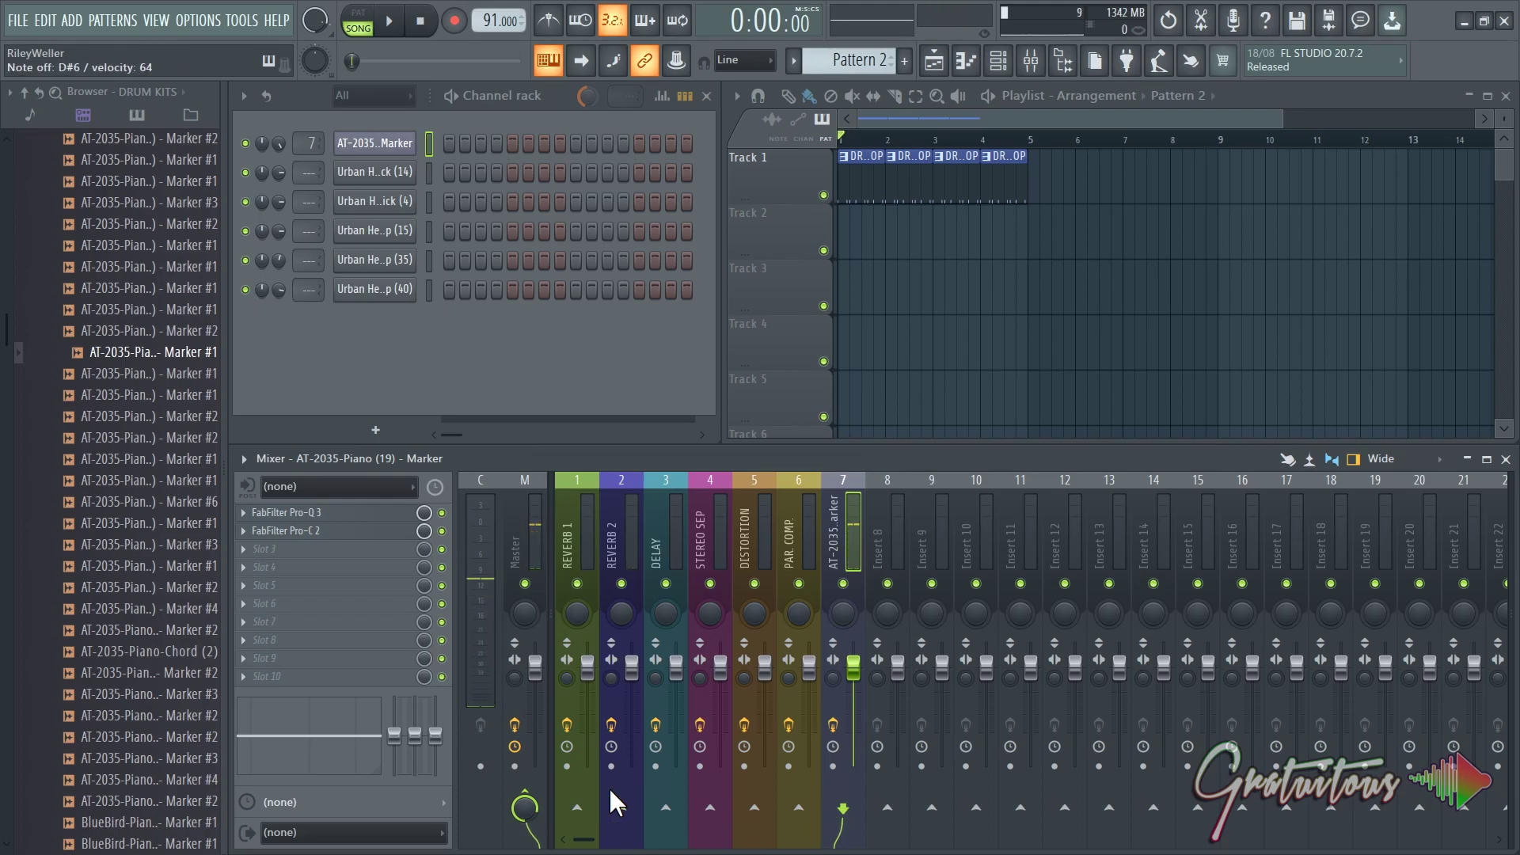
Send the piano's mixer track to REVERB 1 and REVERB 2, lowering the REVERB 1 send to about 48%.
left_click(621, 808)
left_click(577, 808)
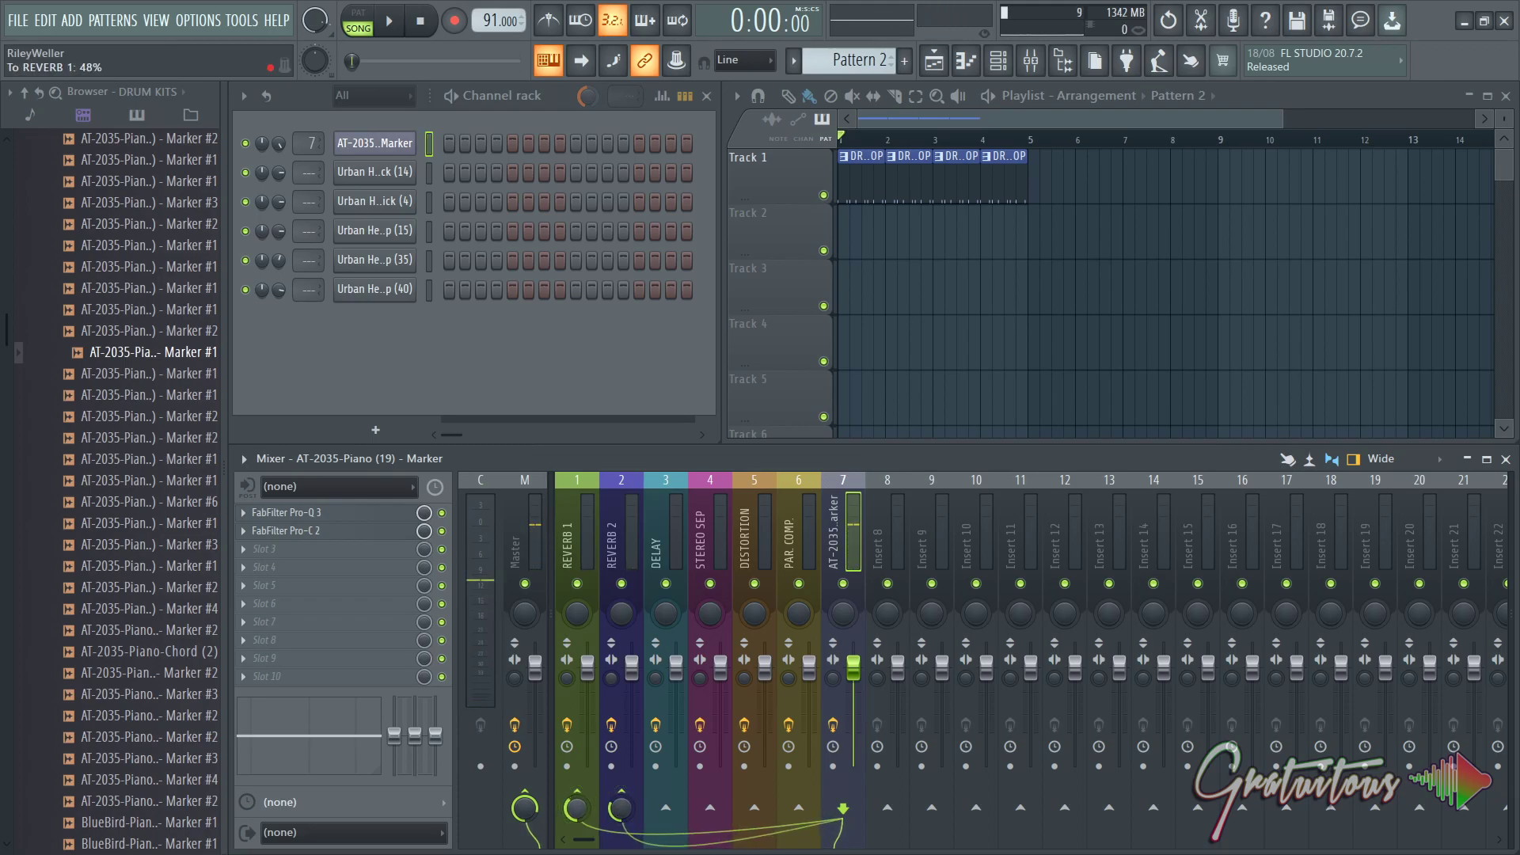
left_click_drag(586, 815, 586, 824)
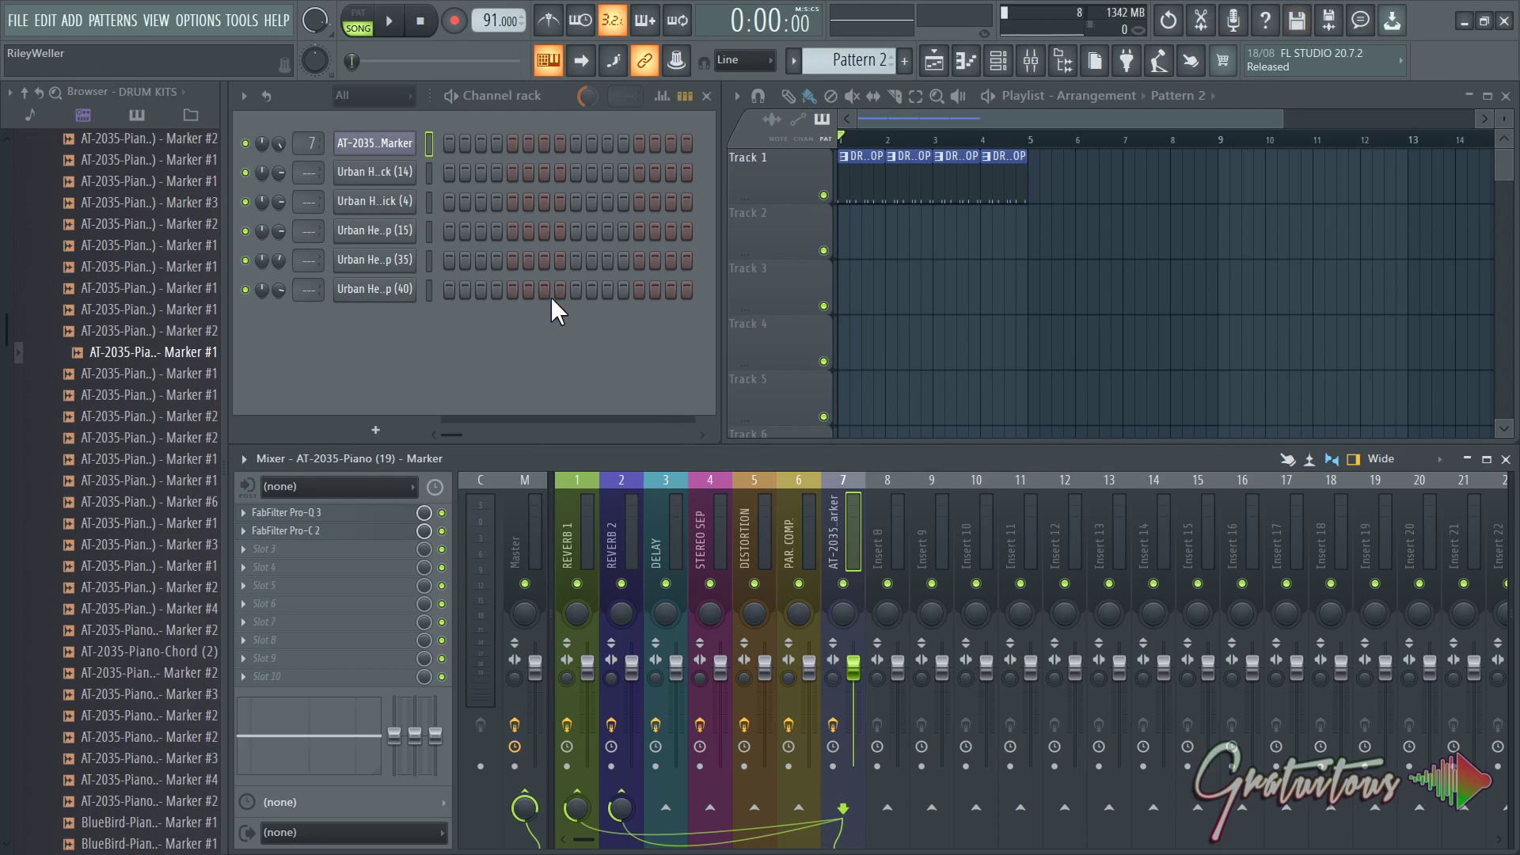
Open the piano channel's Slicex editor, show more of the waveform and audition a slice.
left_click(410, 144)
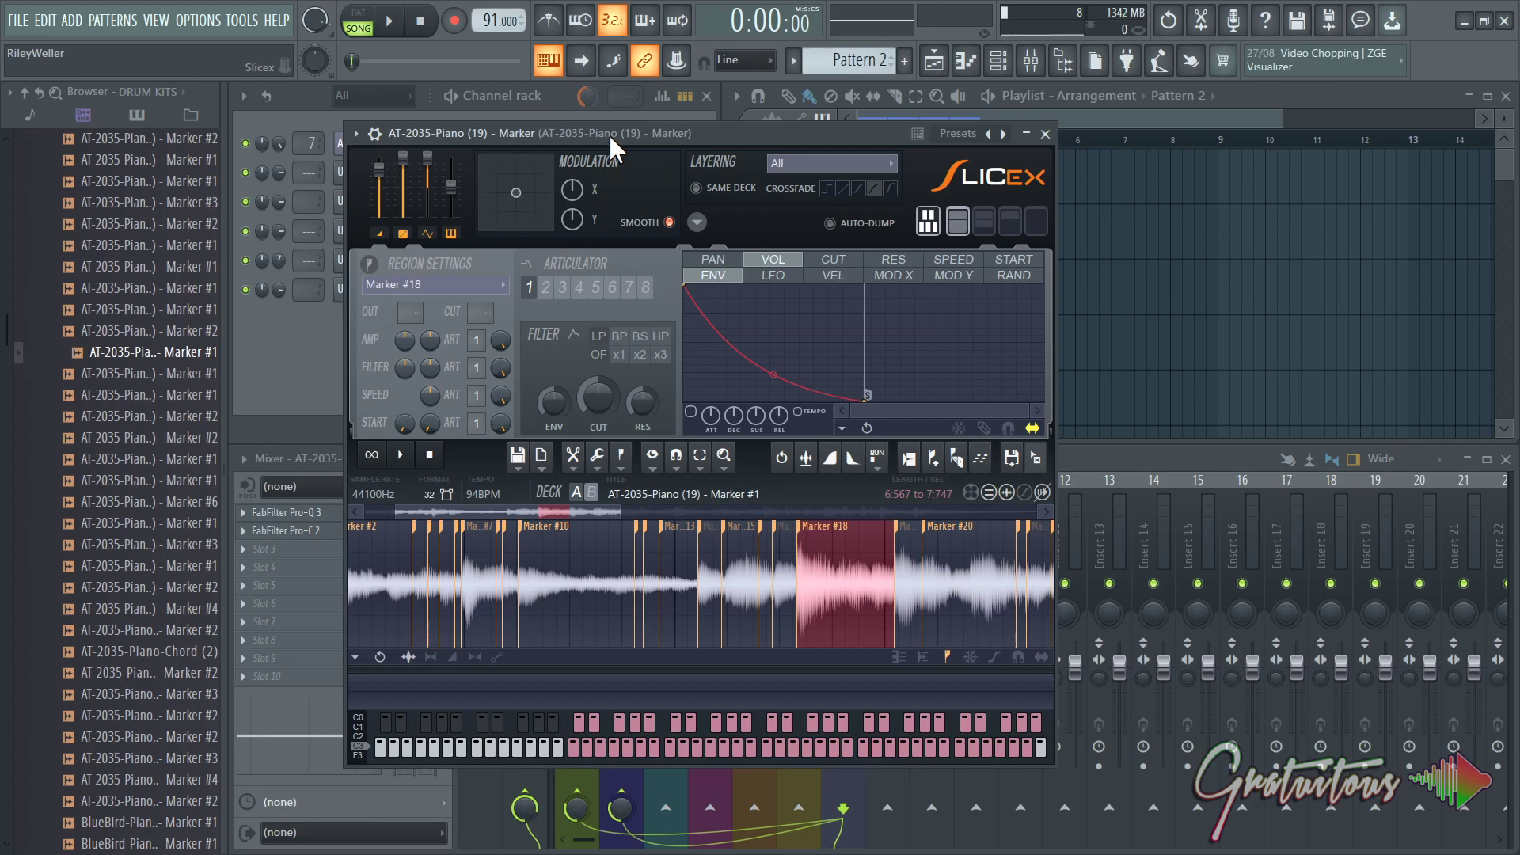
left_click_drag(612, 132, 615, 135)
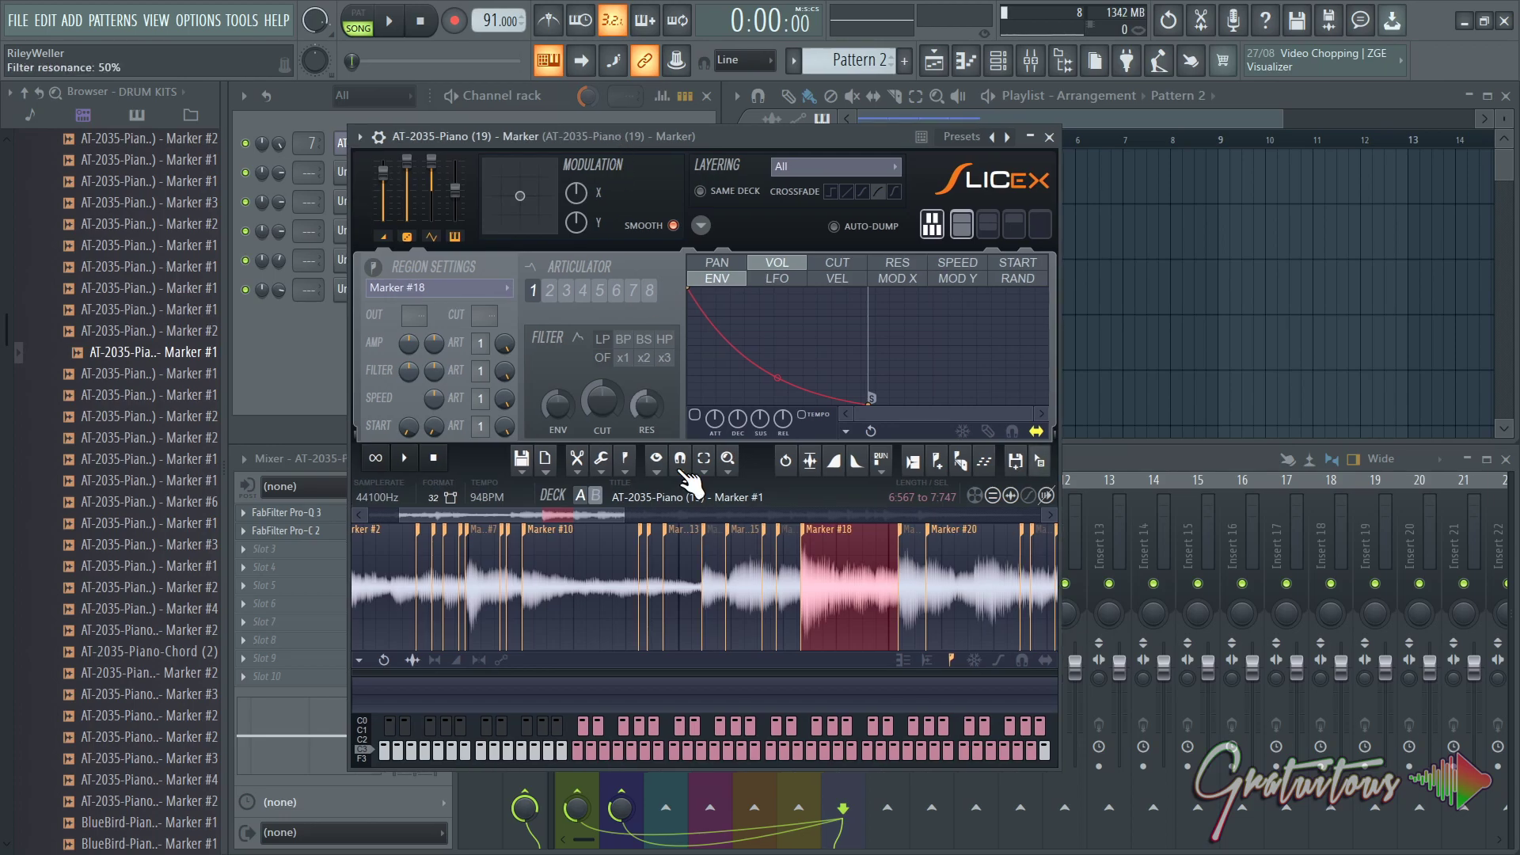
scroll(714, 569, "down", 3)
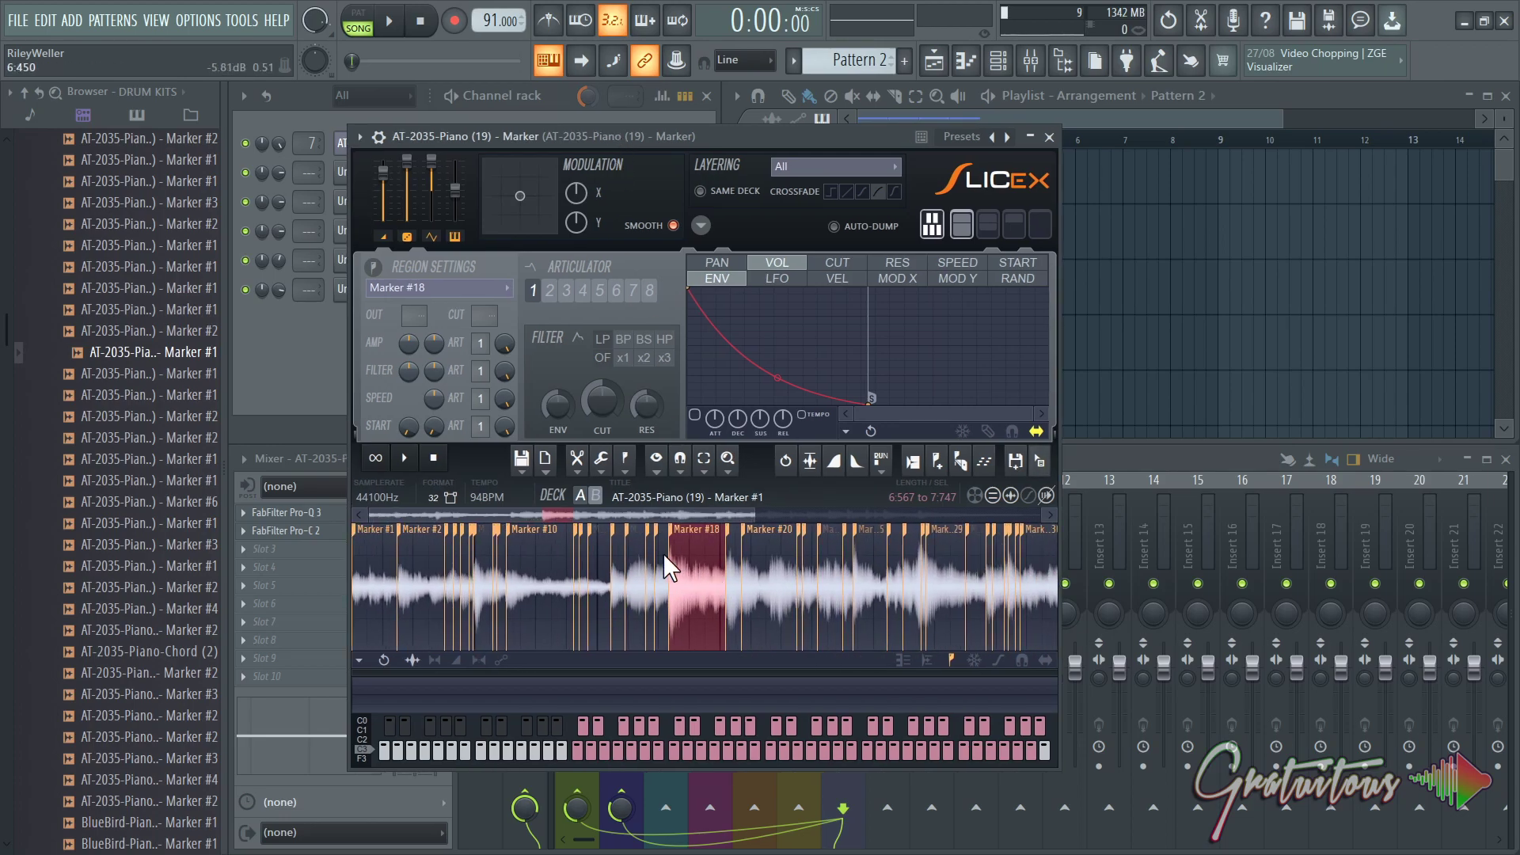
key("z")
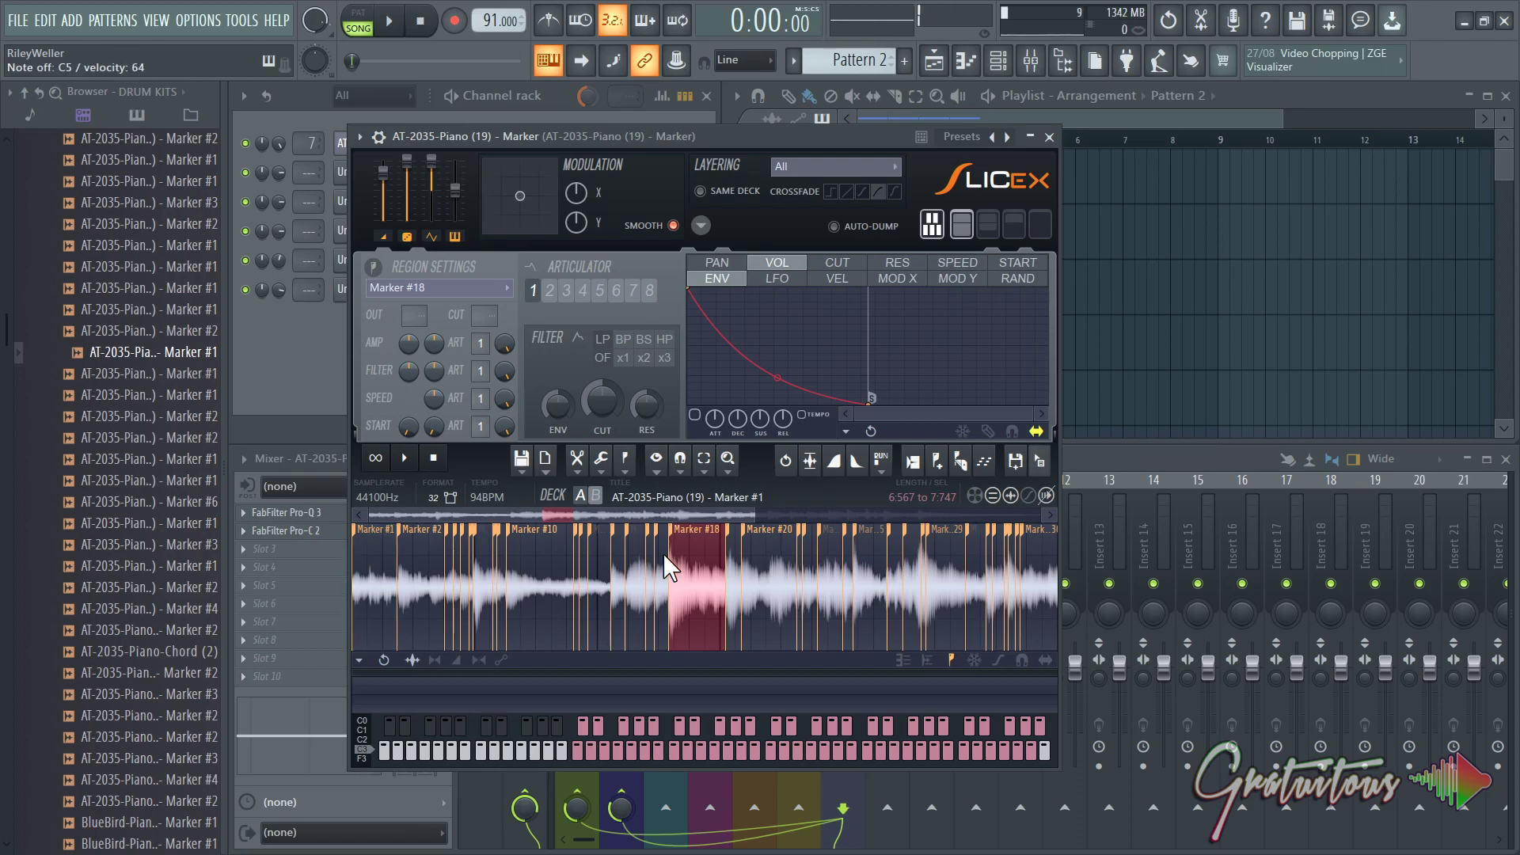
Try dull auto-slicing on the piano sample.
left_click(964, 466)
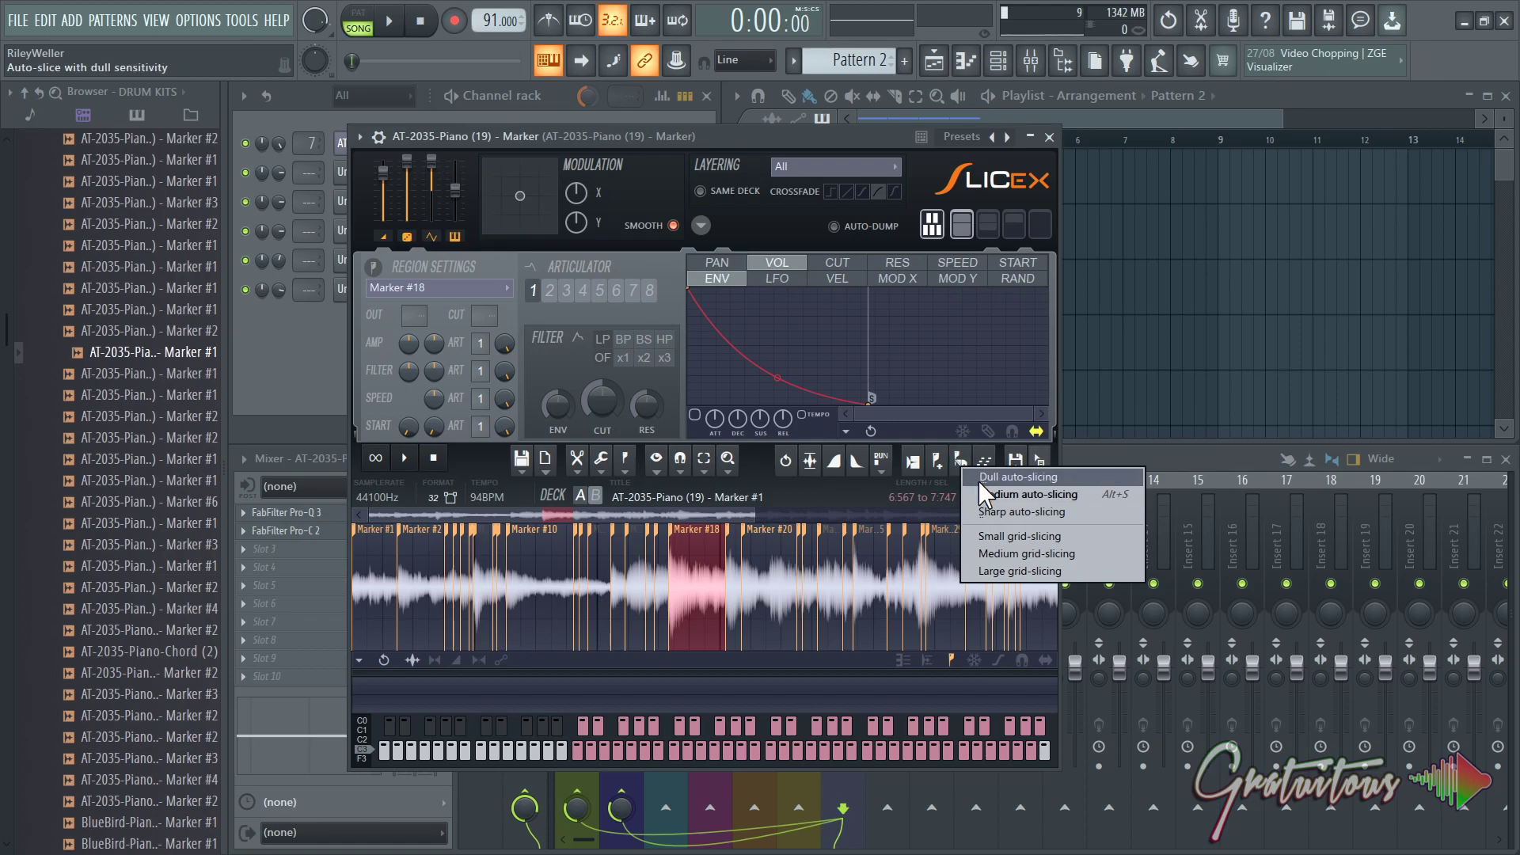
left_click(985, 481)
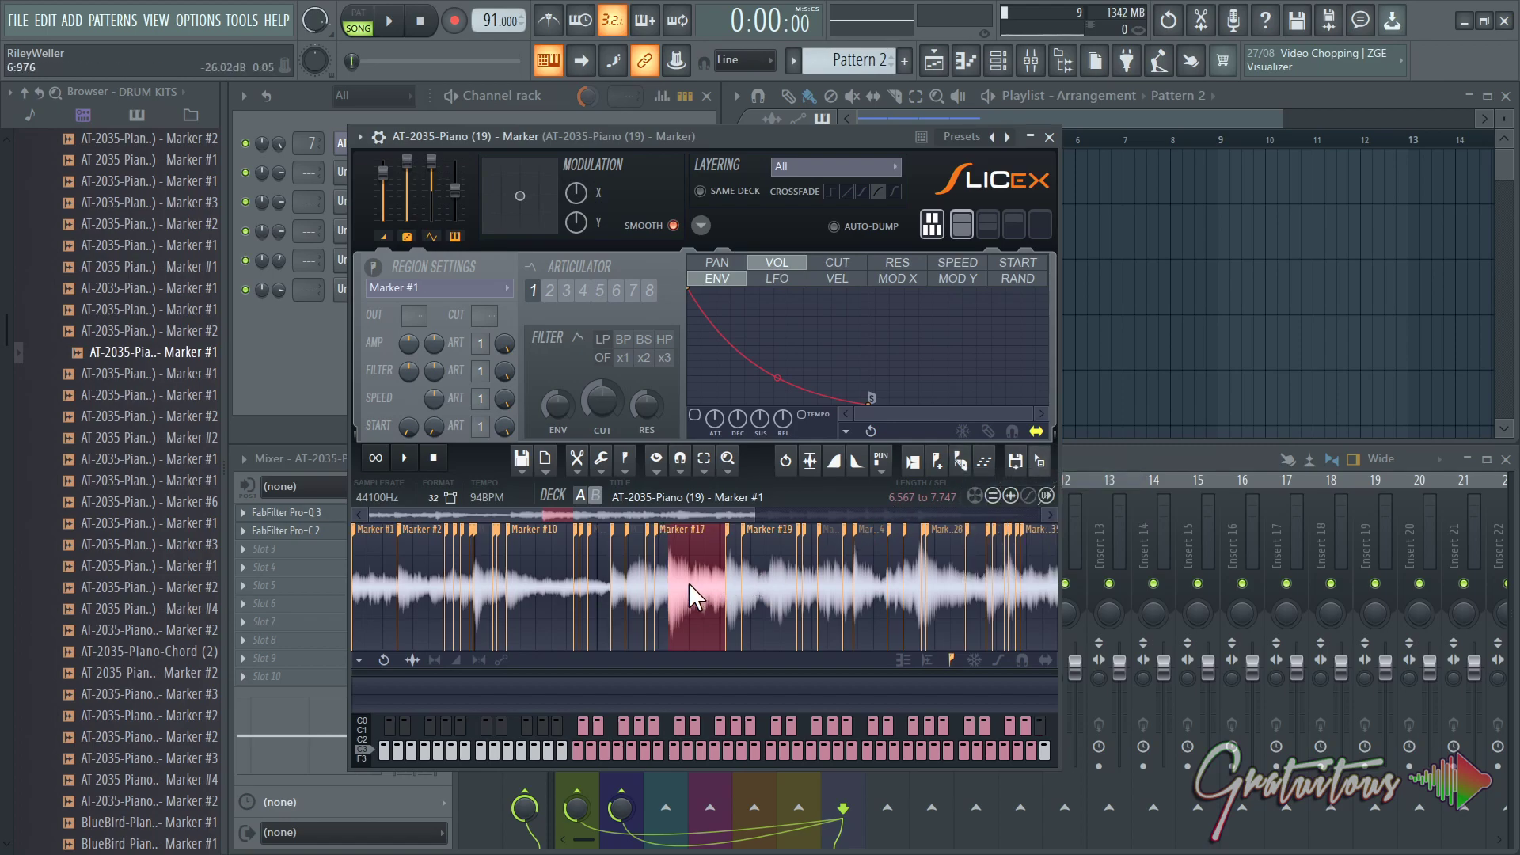
left_click(957, 462)
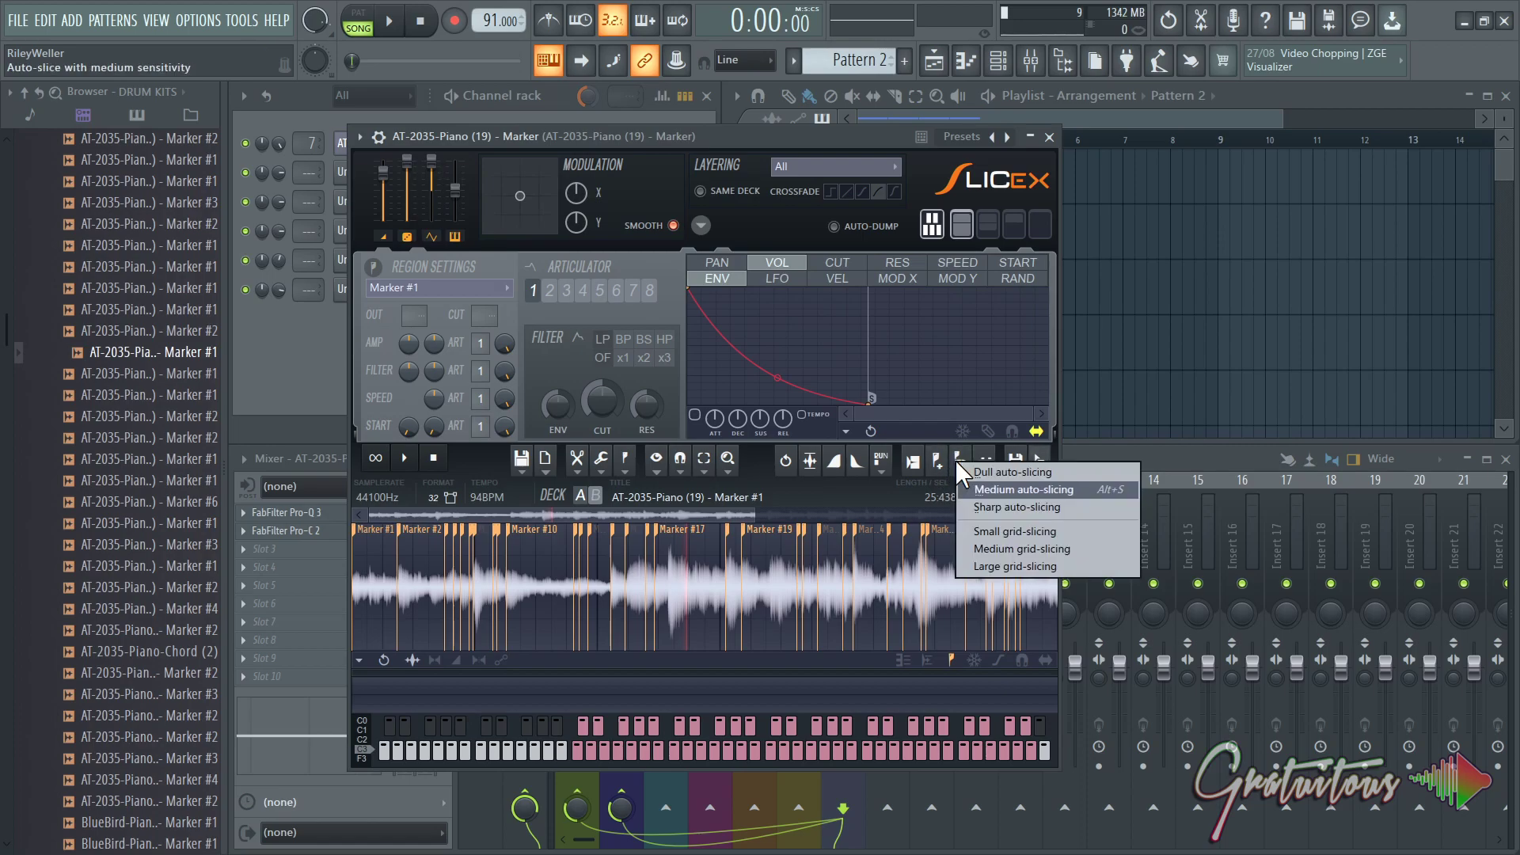
left_click(992, 474)
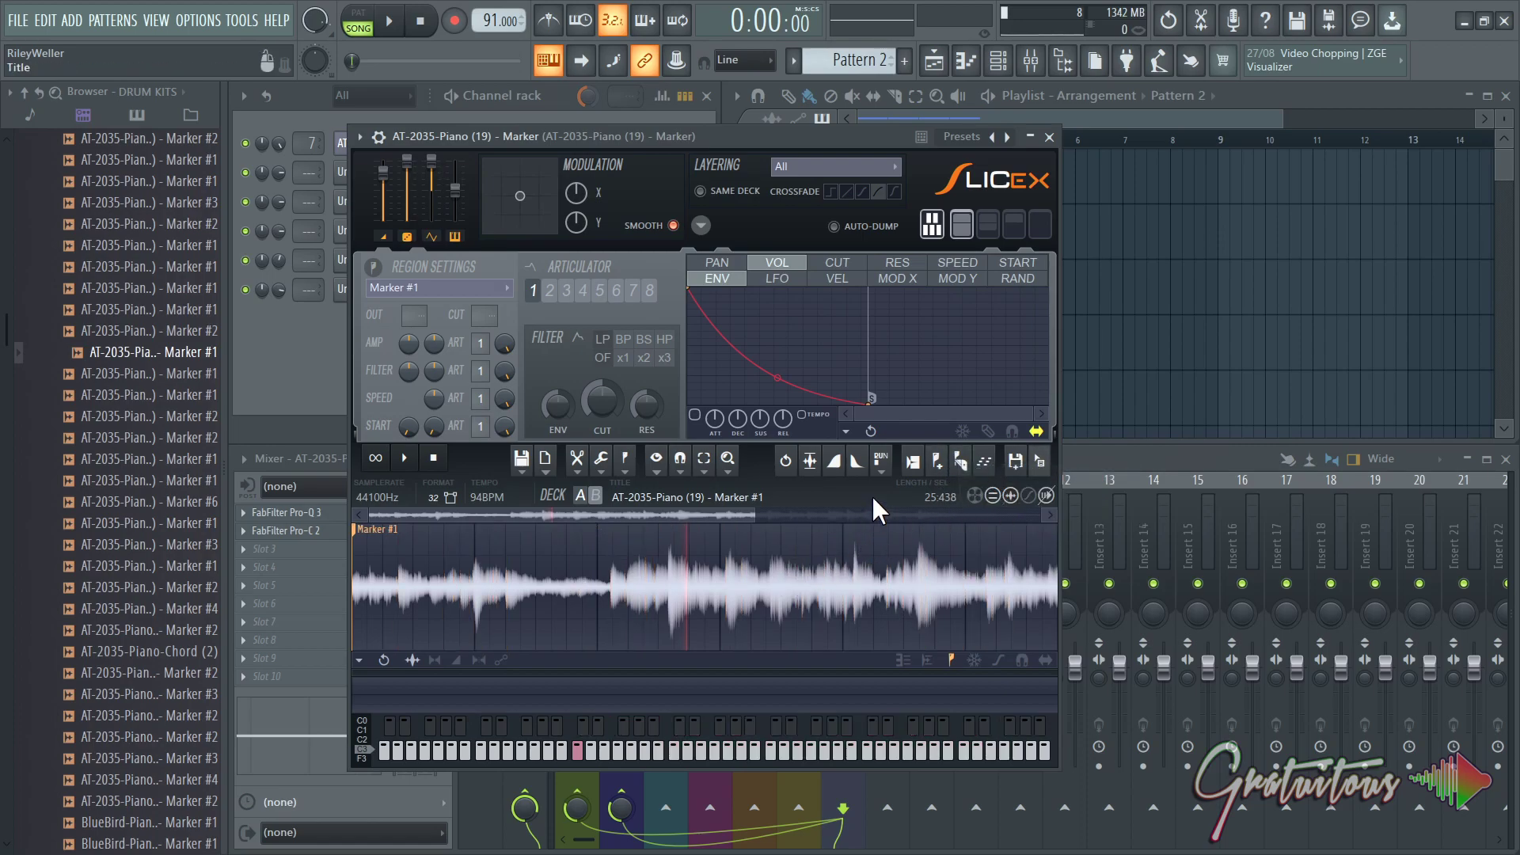
Try sharp auto-slicing on the piano sample and inspect the resulting markers.
left_click(957, 461)
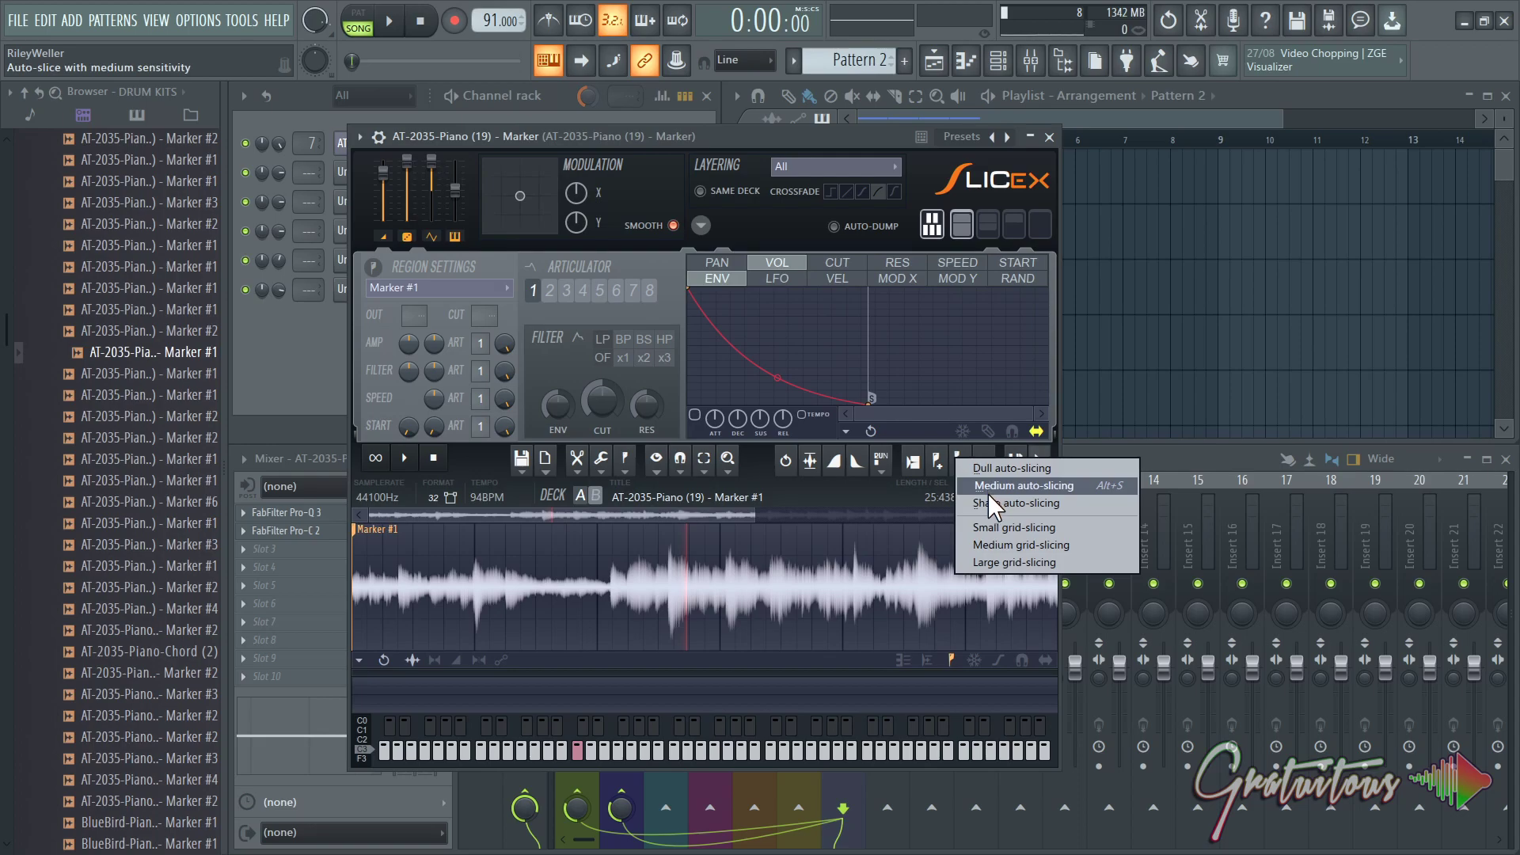
left_click(1022, 503)
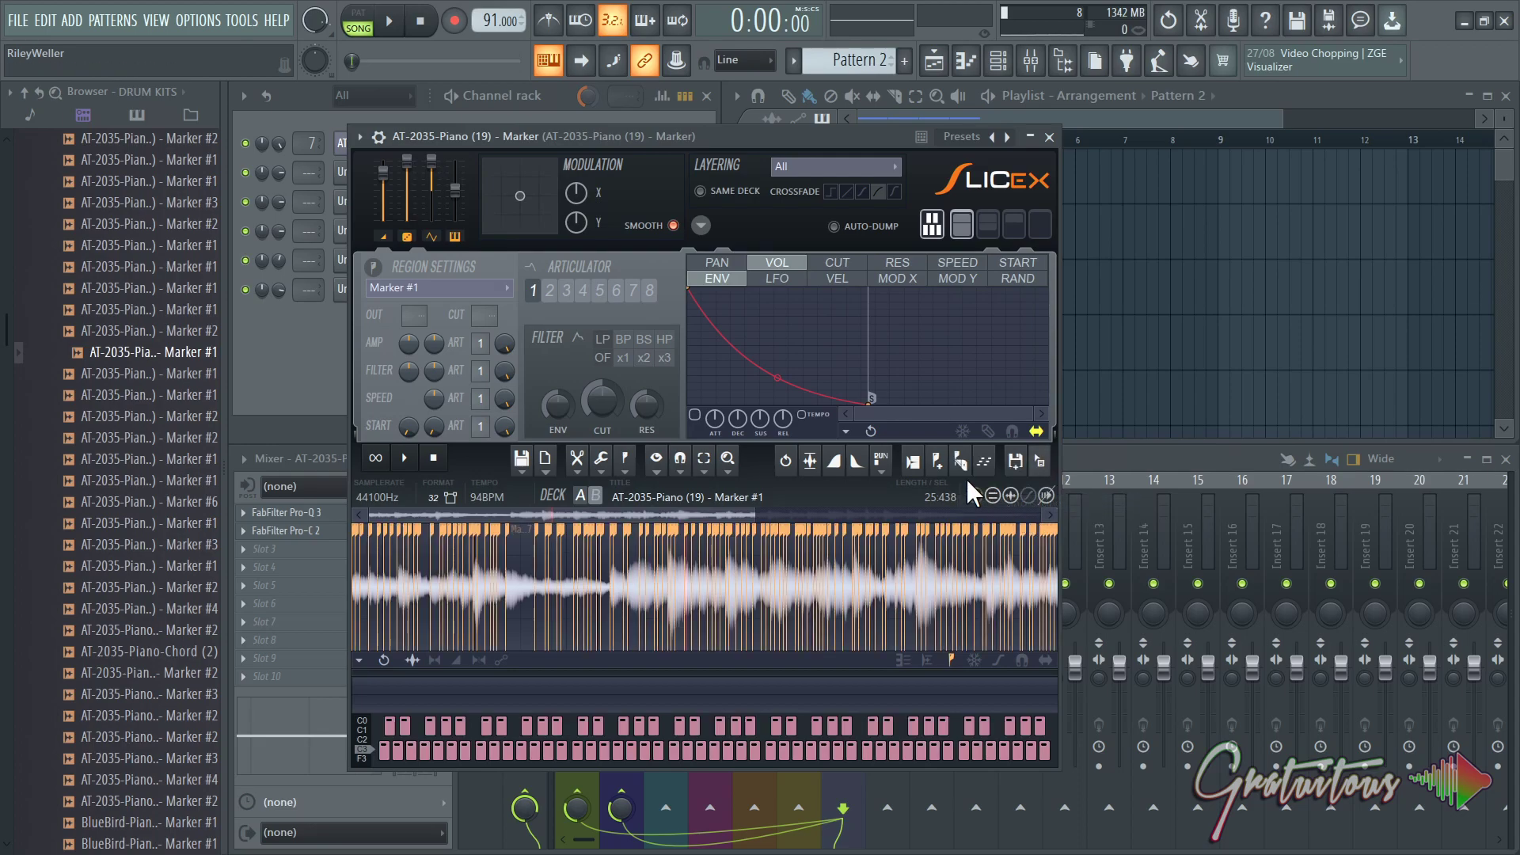
scroll(721, 573, "up", 6)
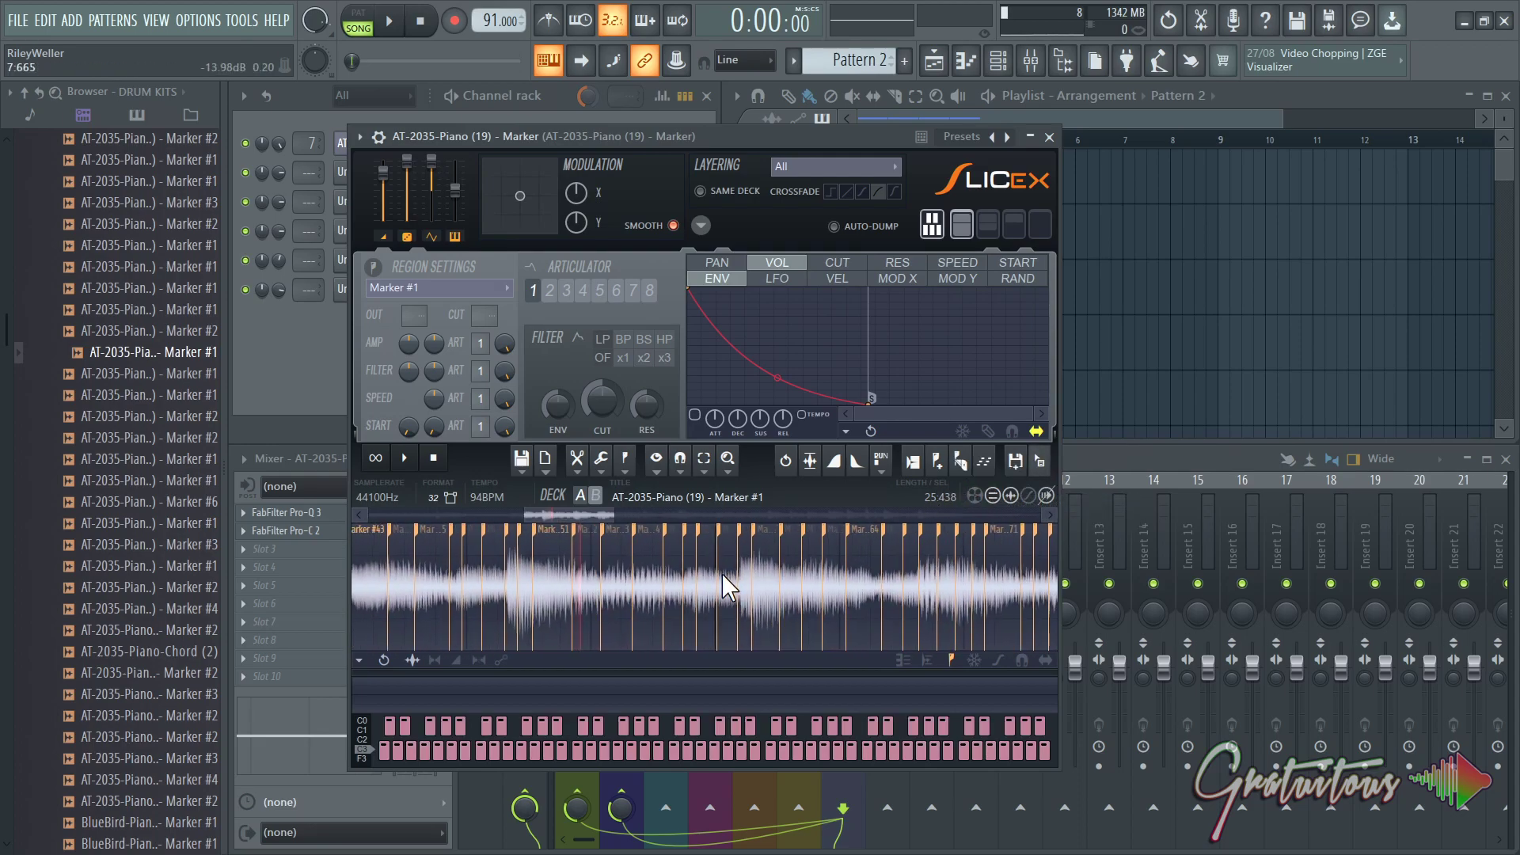
Try small grid-slicing on the piano sample and play a few of the slices.
left_click(962, 463)
left_click(1002, 534)
scroll(892, 548, "down", 4)
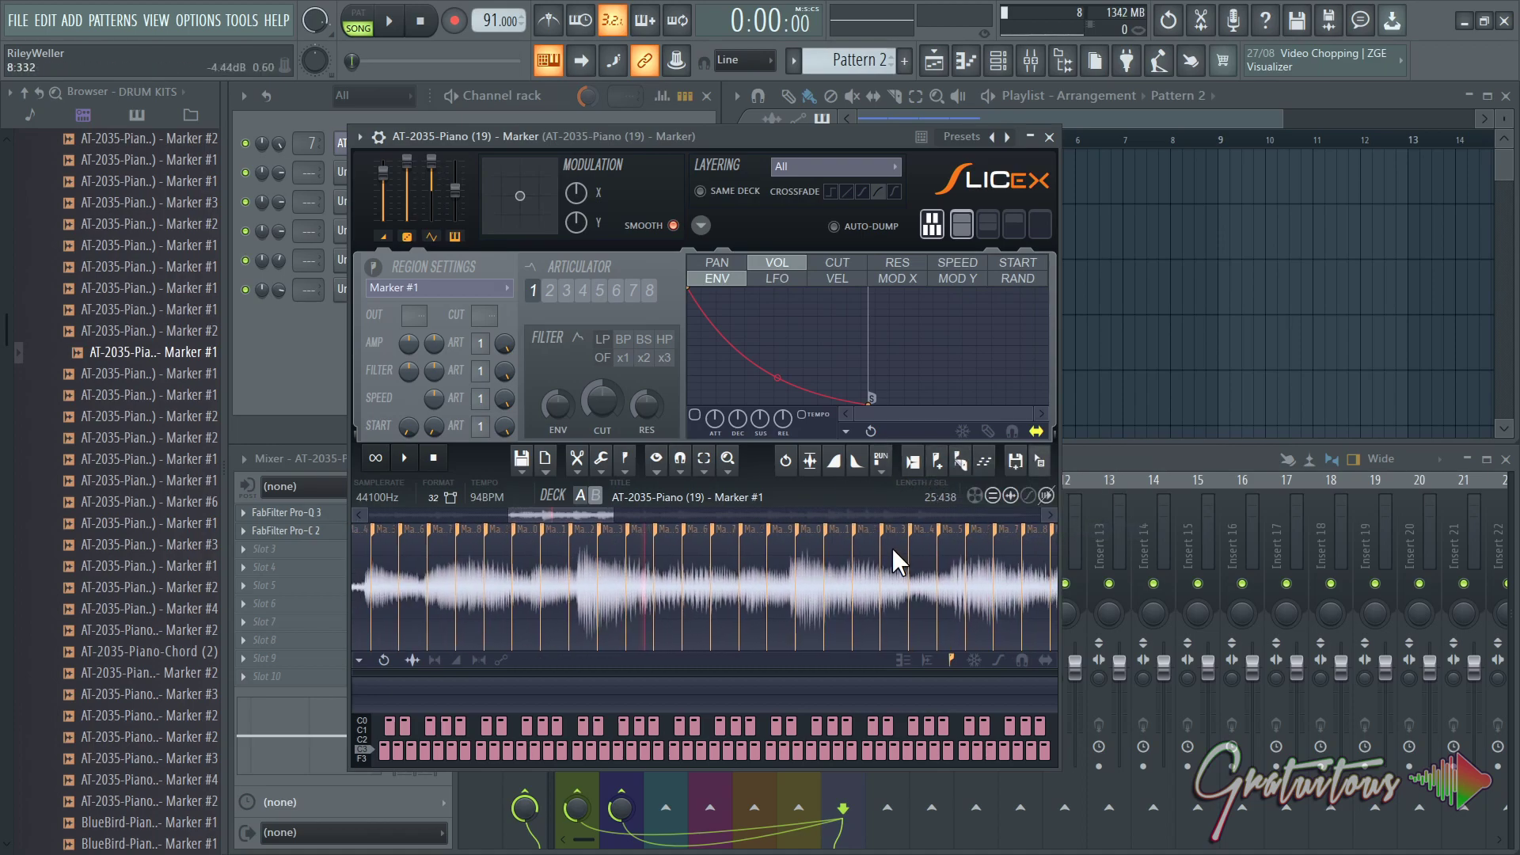
scroll(888, 560, "down", 4)
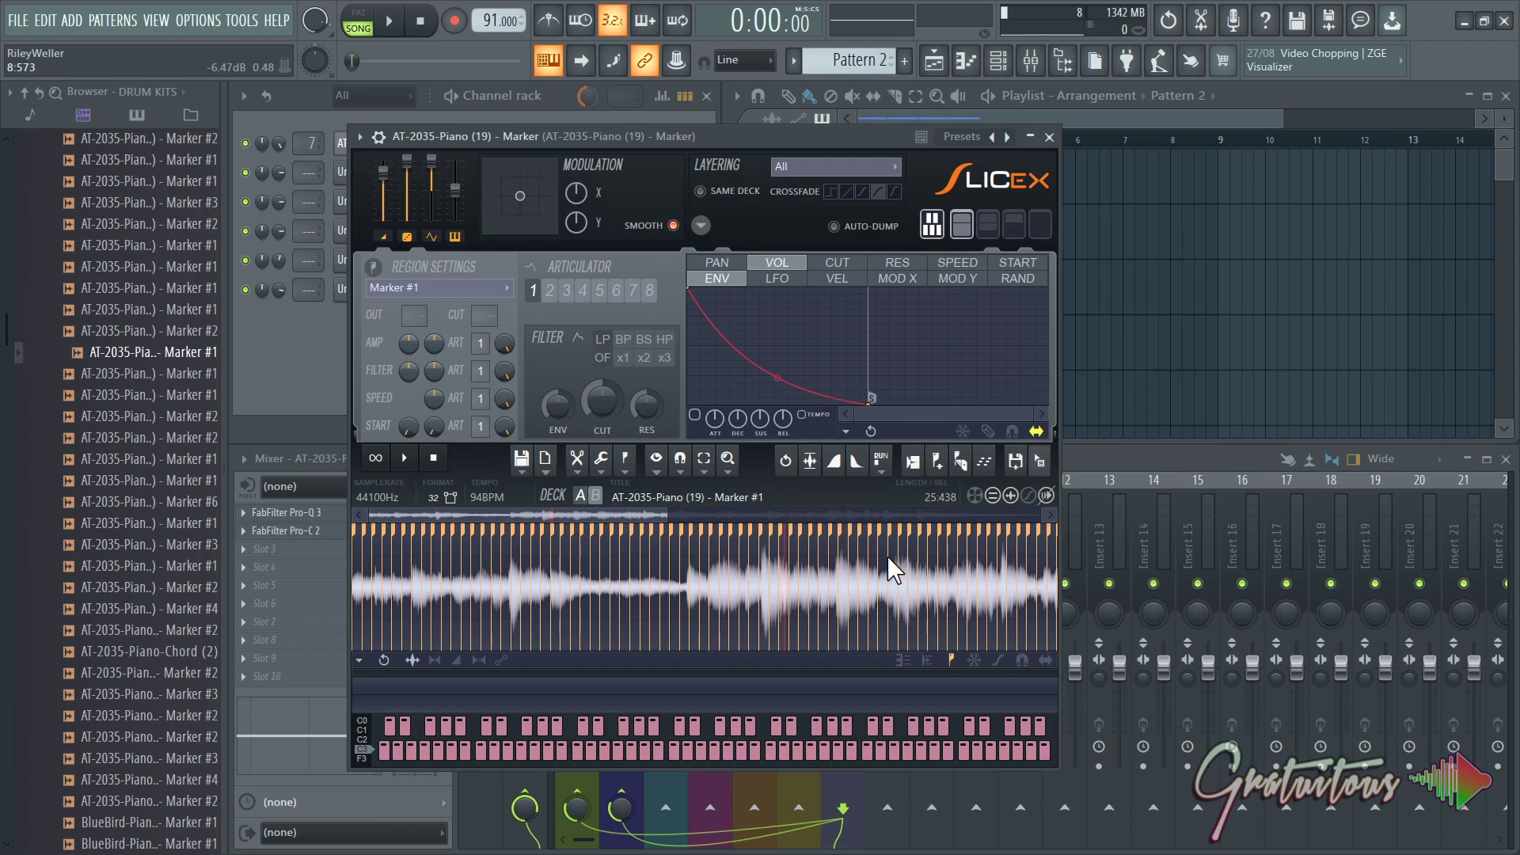
key("3")
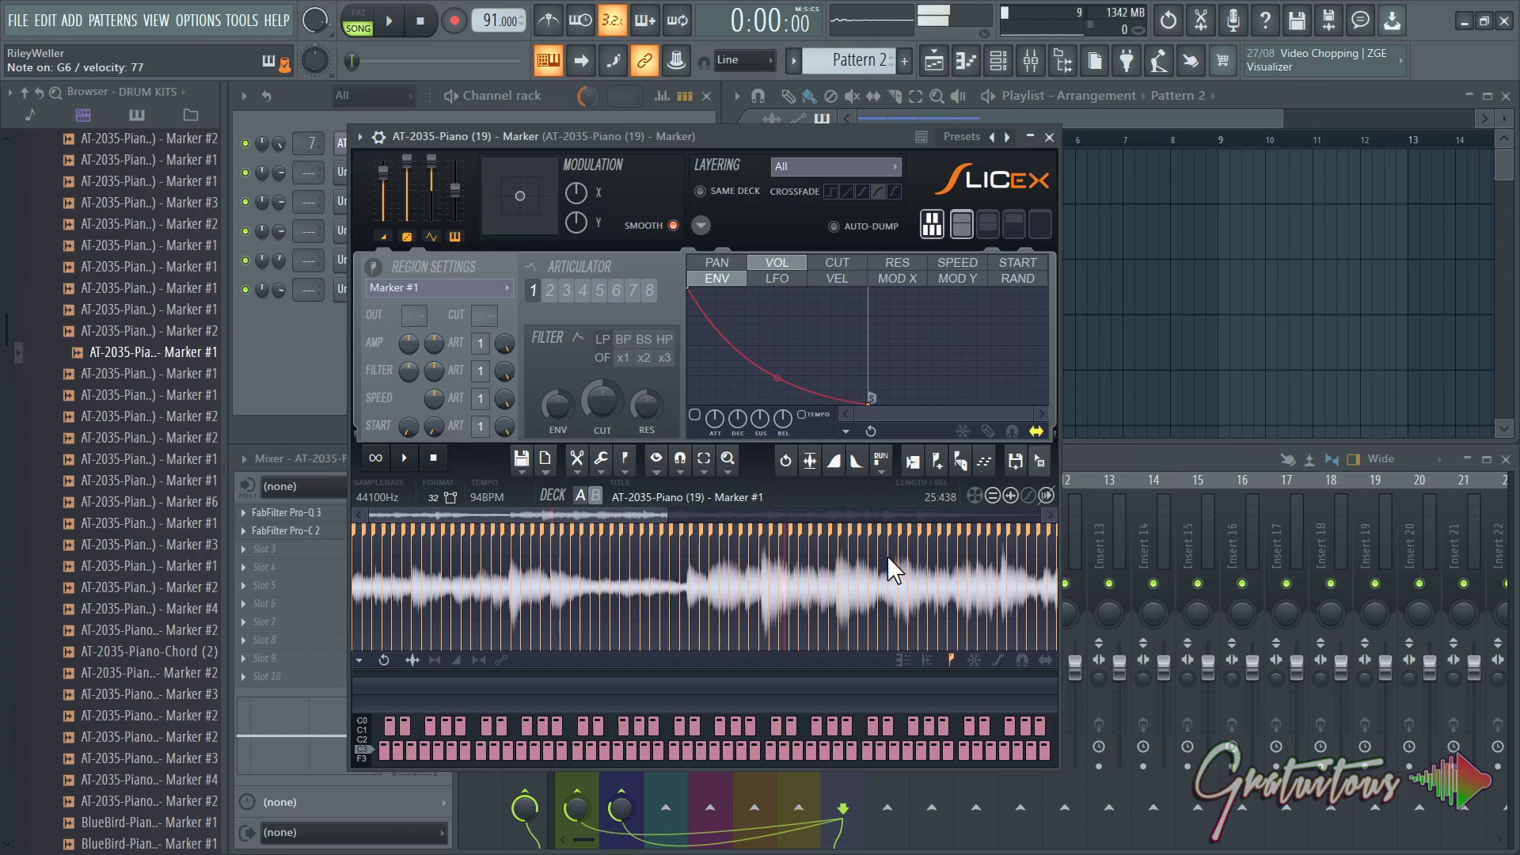
key("v")
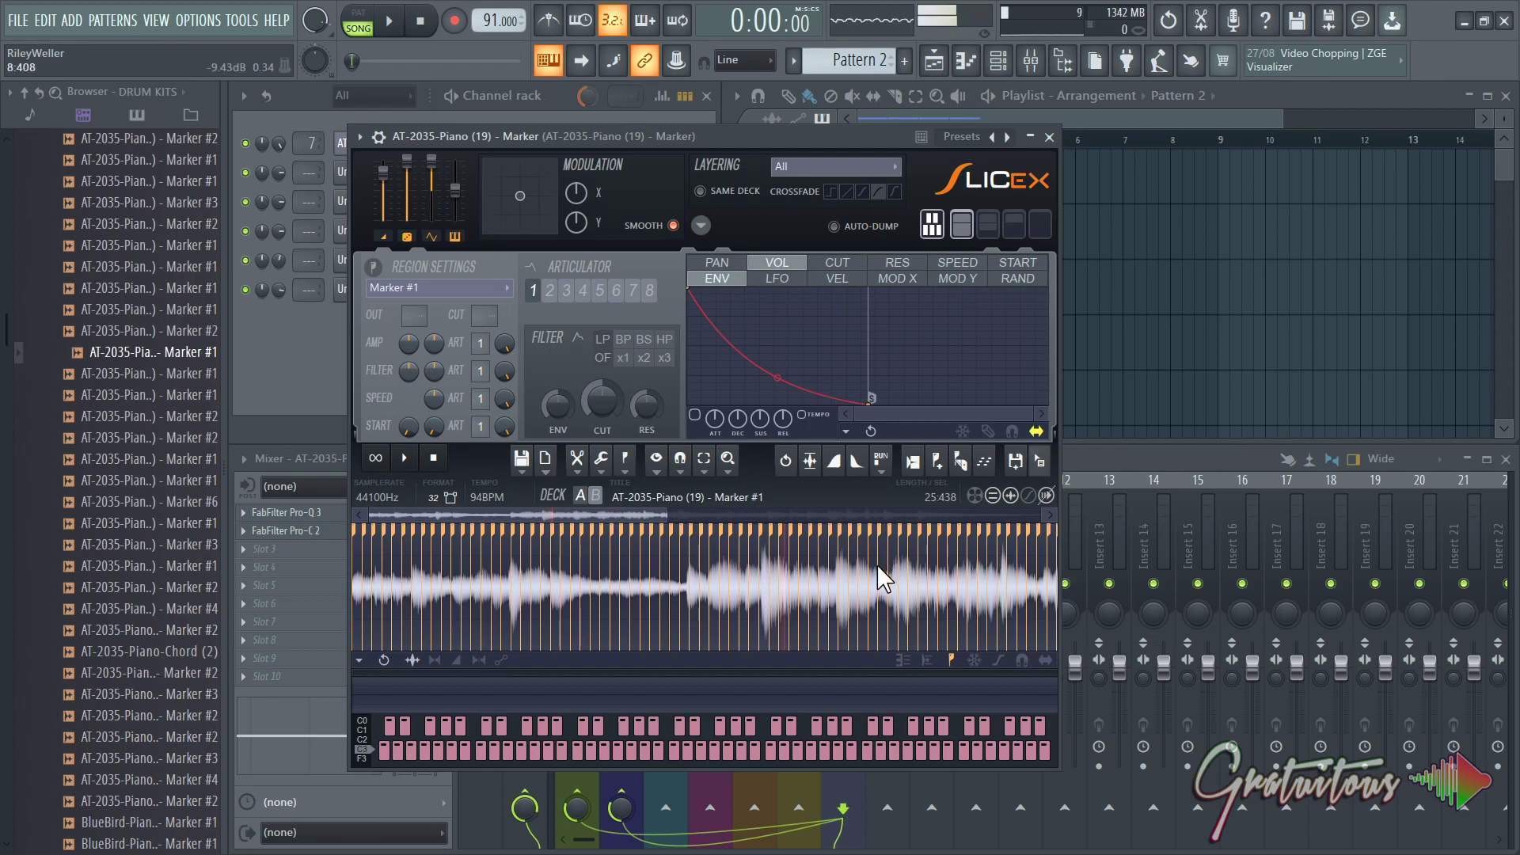
key("d")
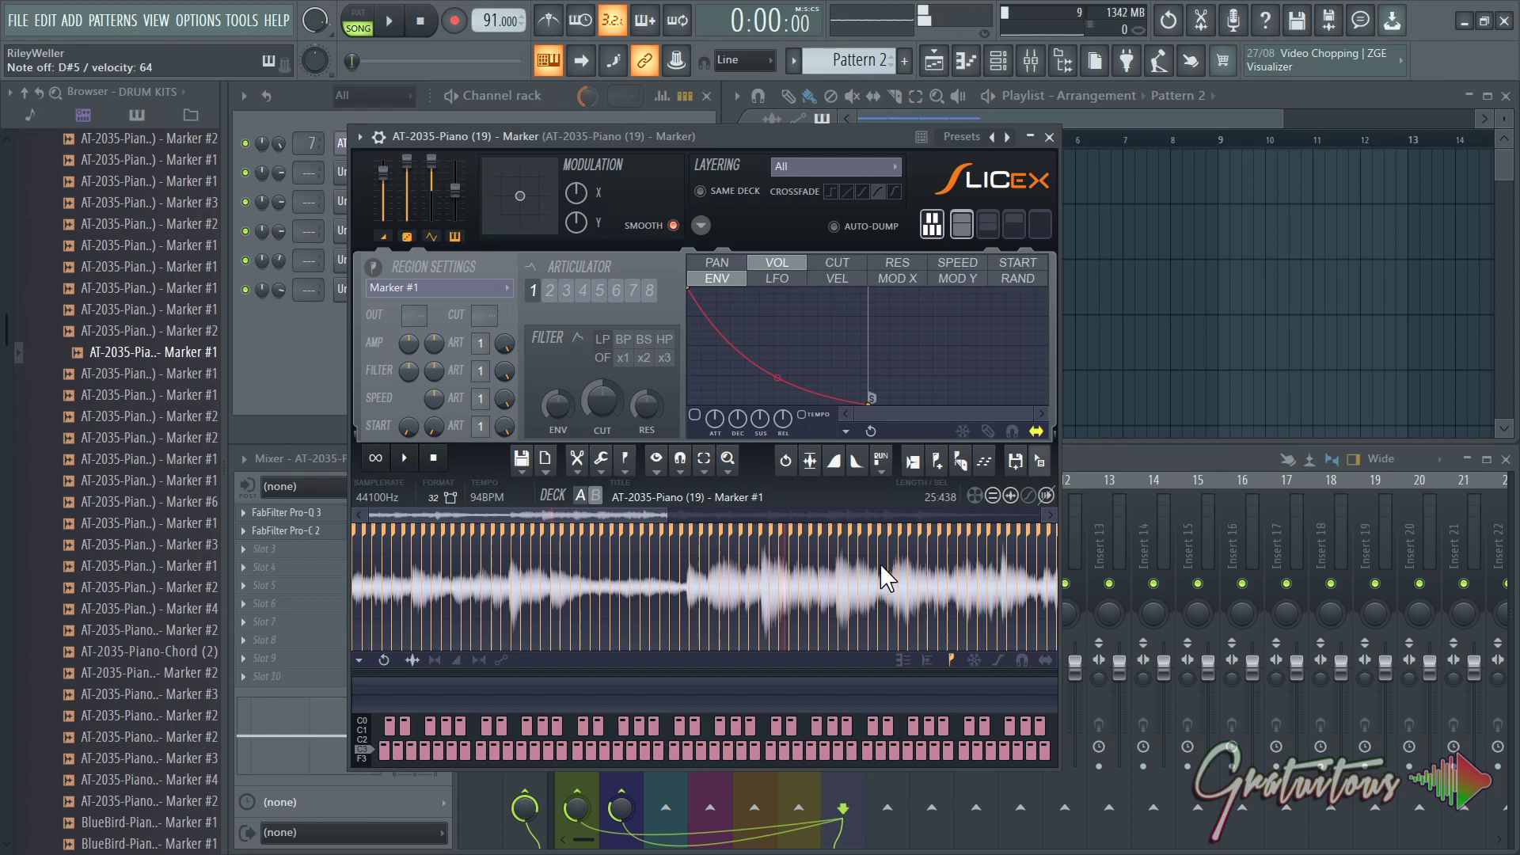
Re-slice the piano sample with medium auto-slicing and examine where the markers fall on the waveform.
left_click(960, 462)
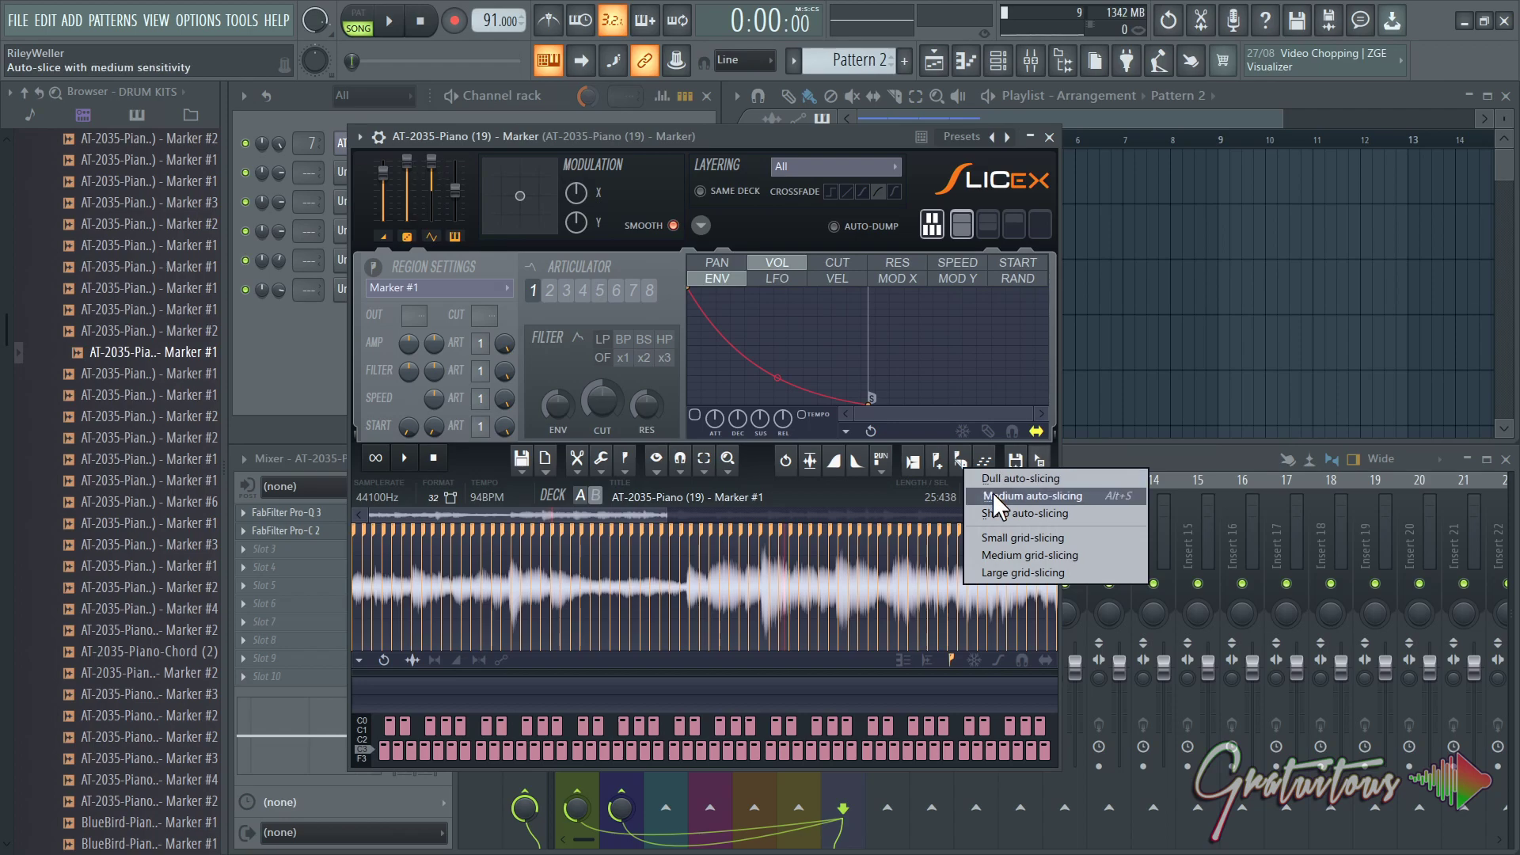
left_click(993, 495)
scroll(536, 583, "up", 3)
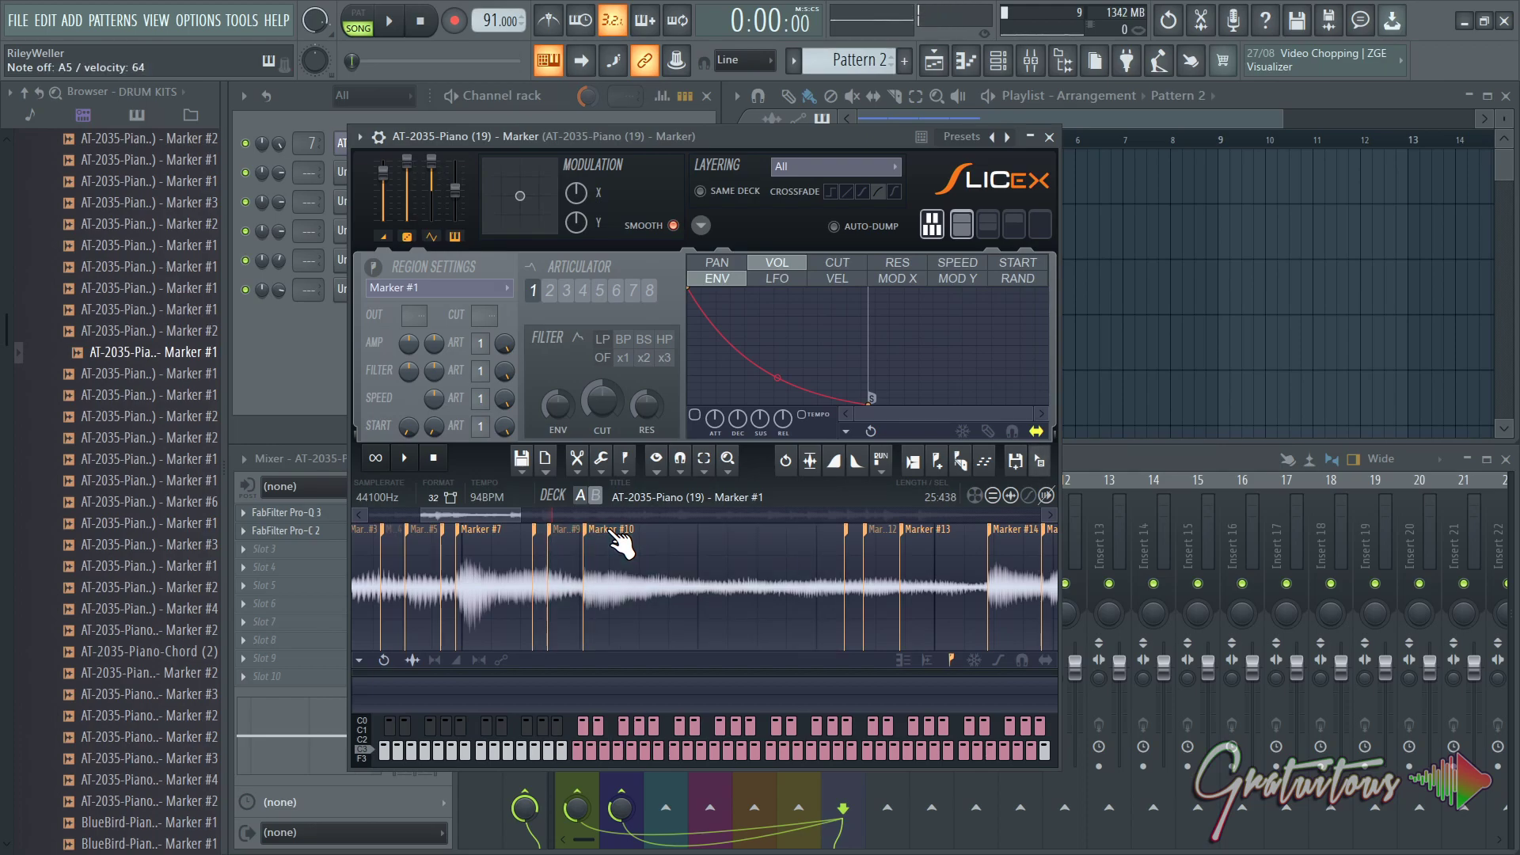
scroll(661, 590, "down", 1)
scroll(661, 593, "down", 2)
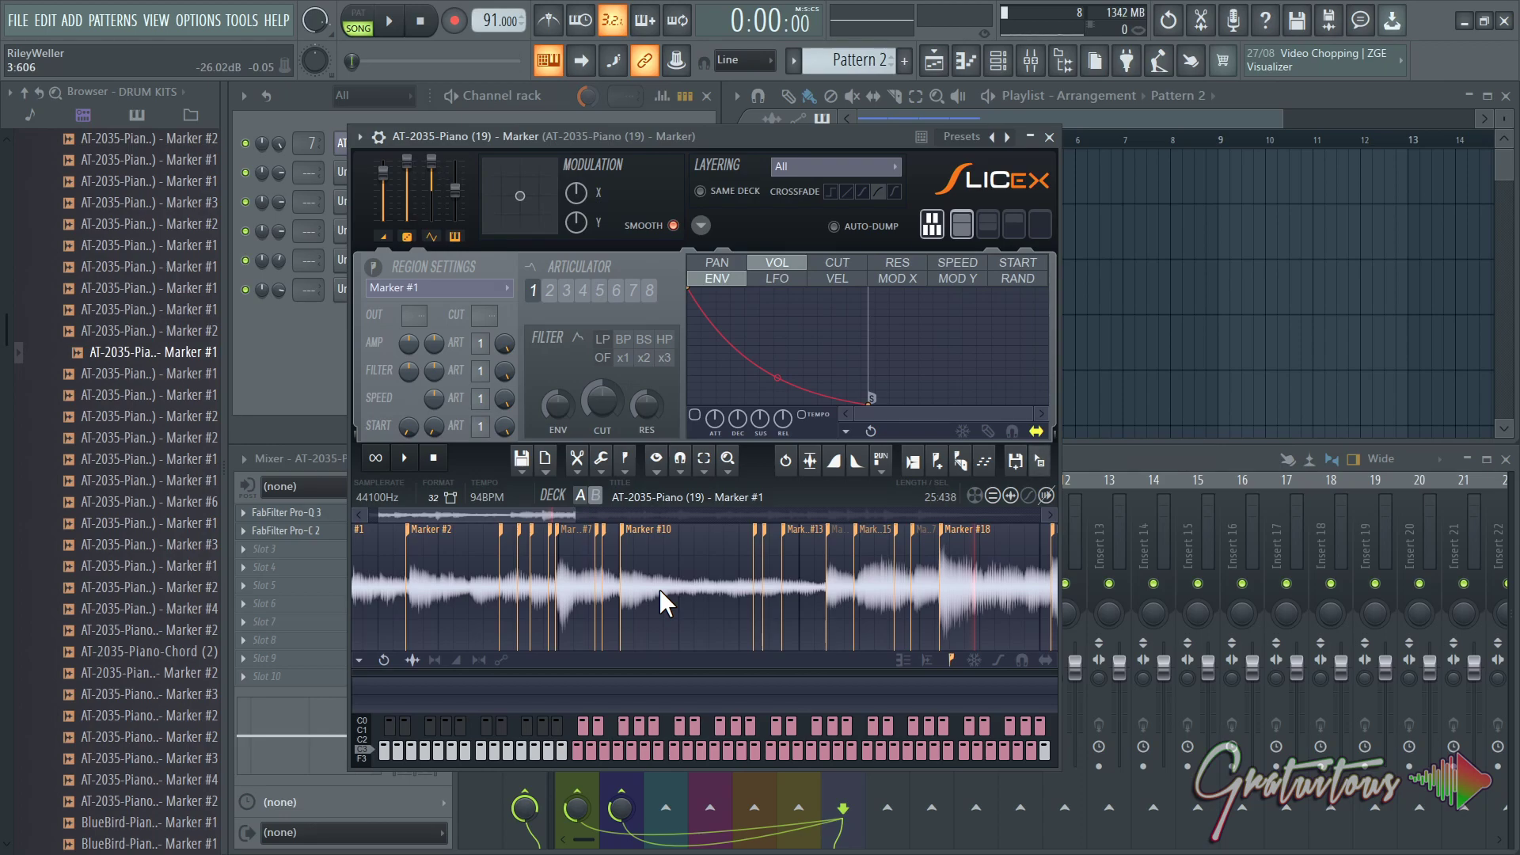
scroll(661, 590, "down", 3)
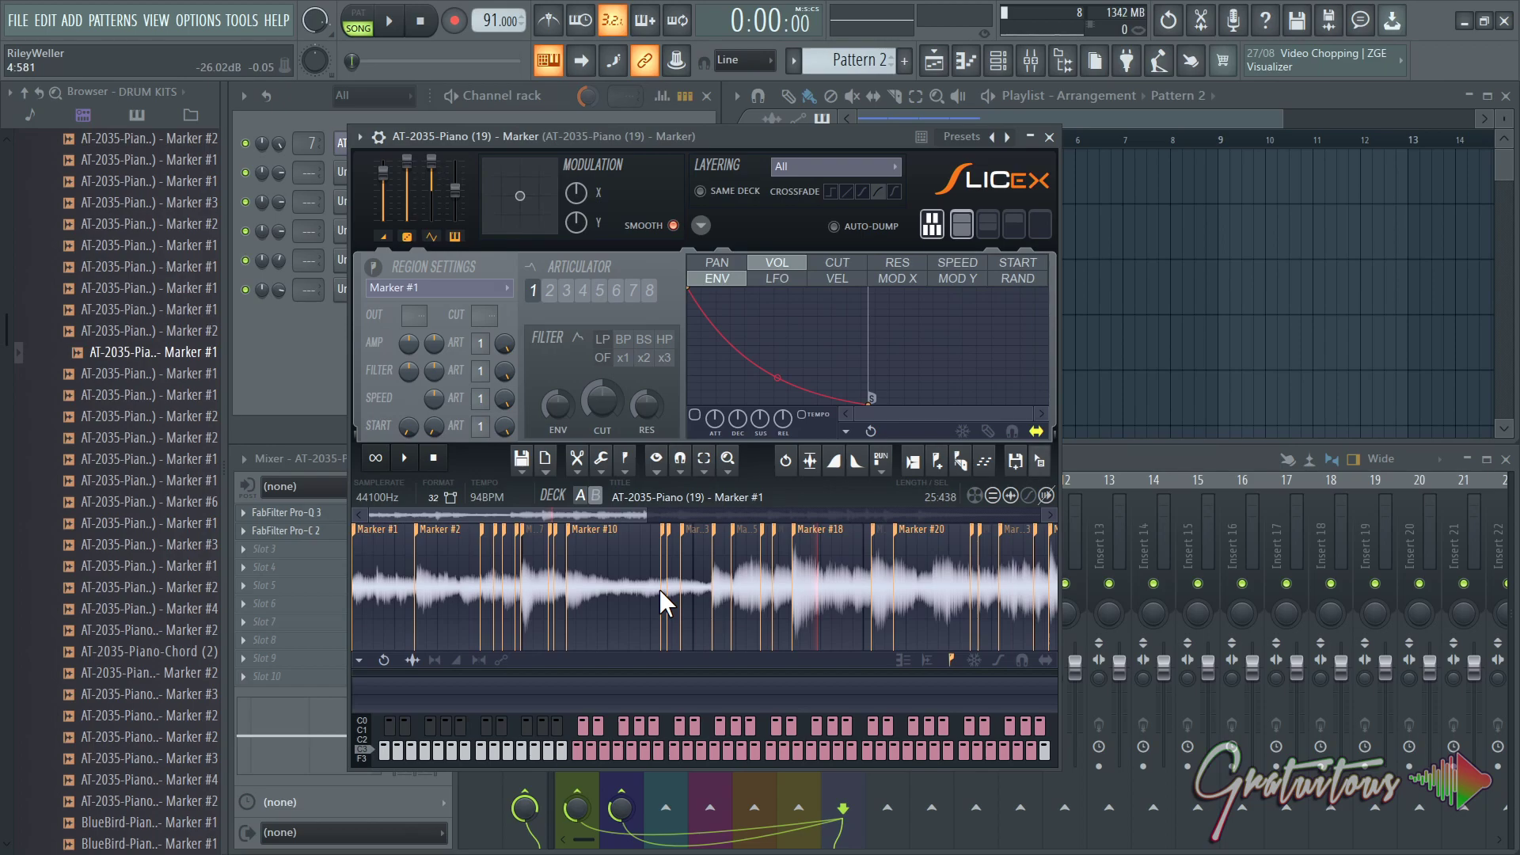
Play different piano slices as notes to audition combinations for the melody.
key("c")
key("n")
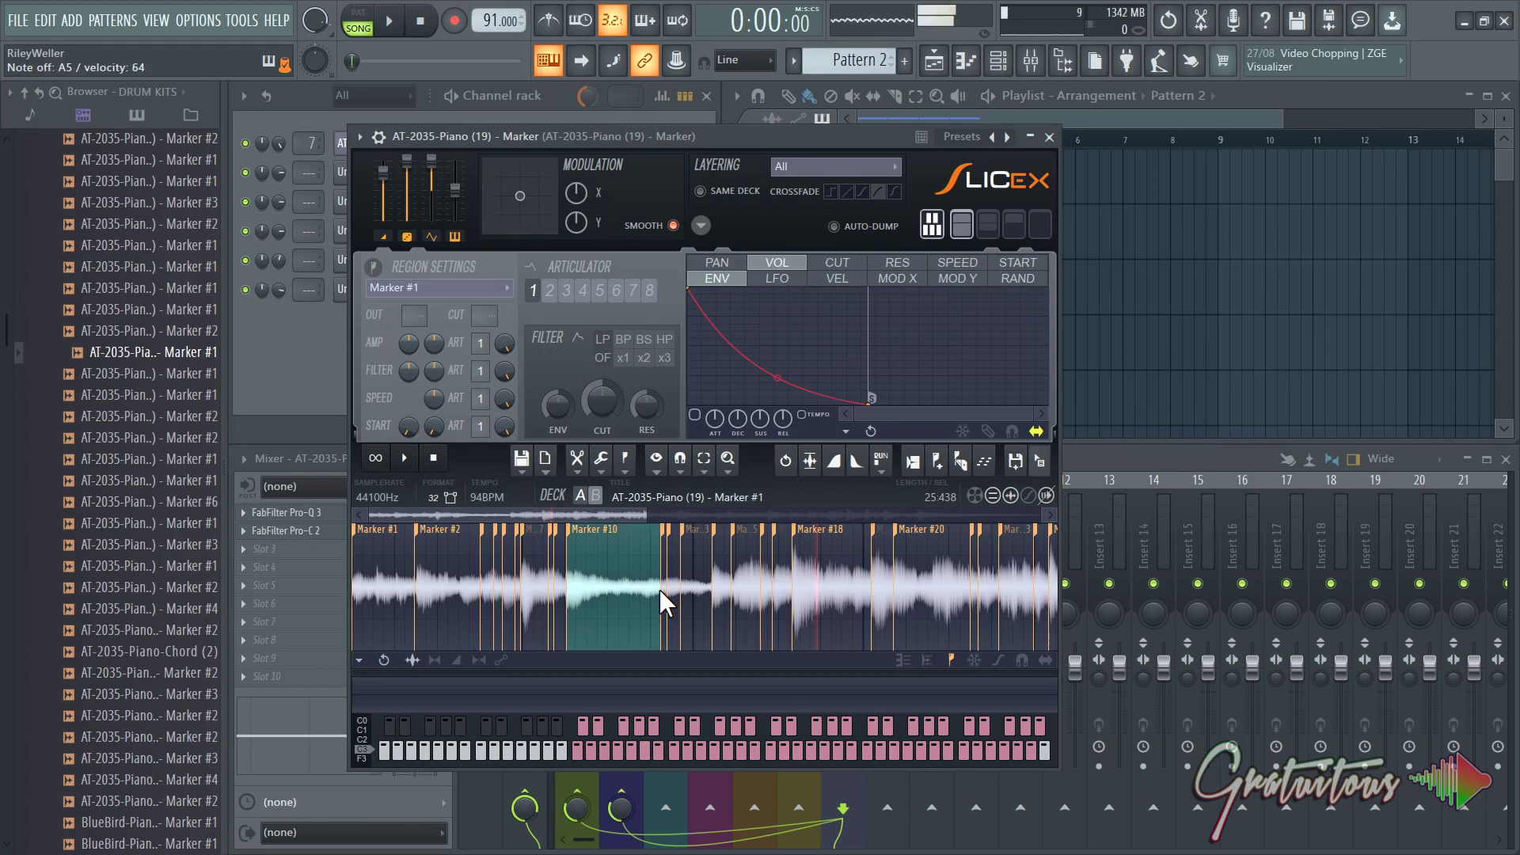
key("j")
key("comma")
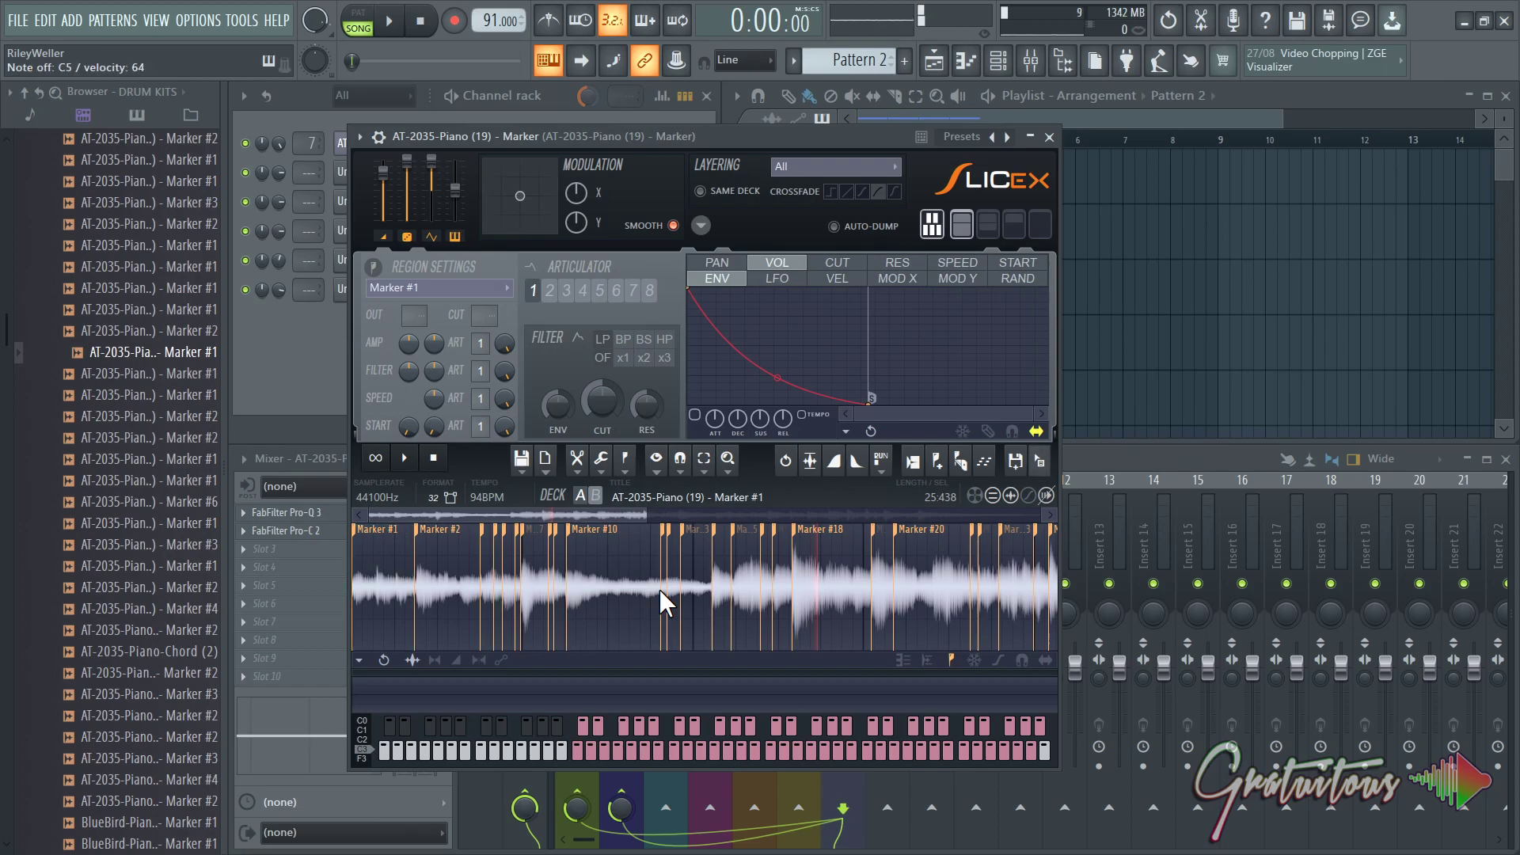
key("comma")
key("y")
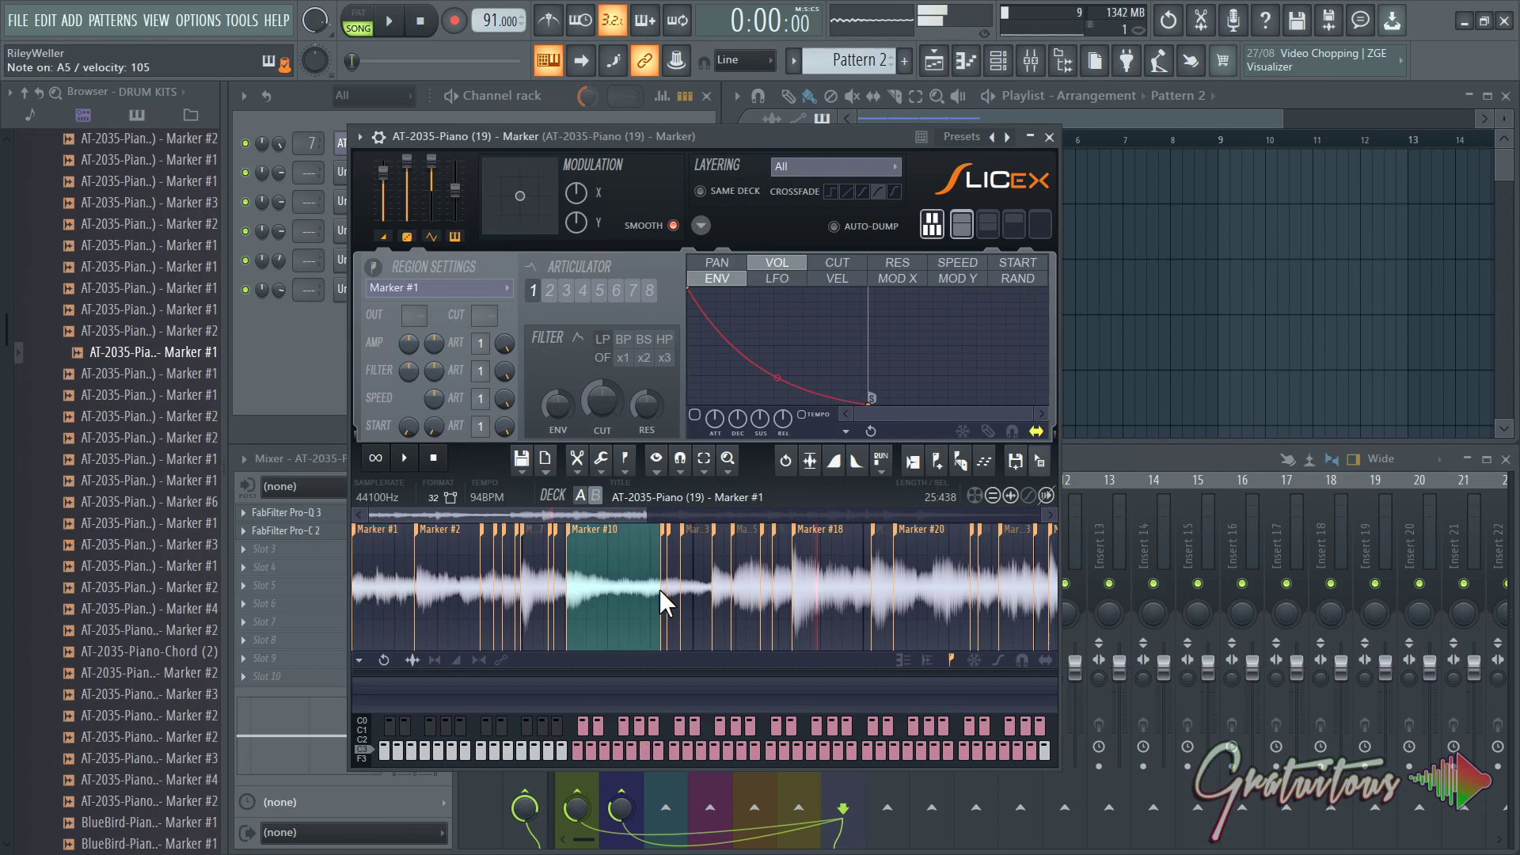
key("l")
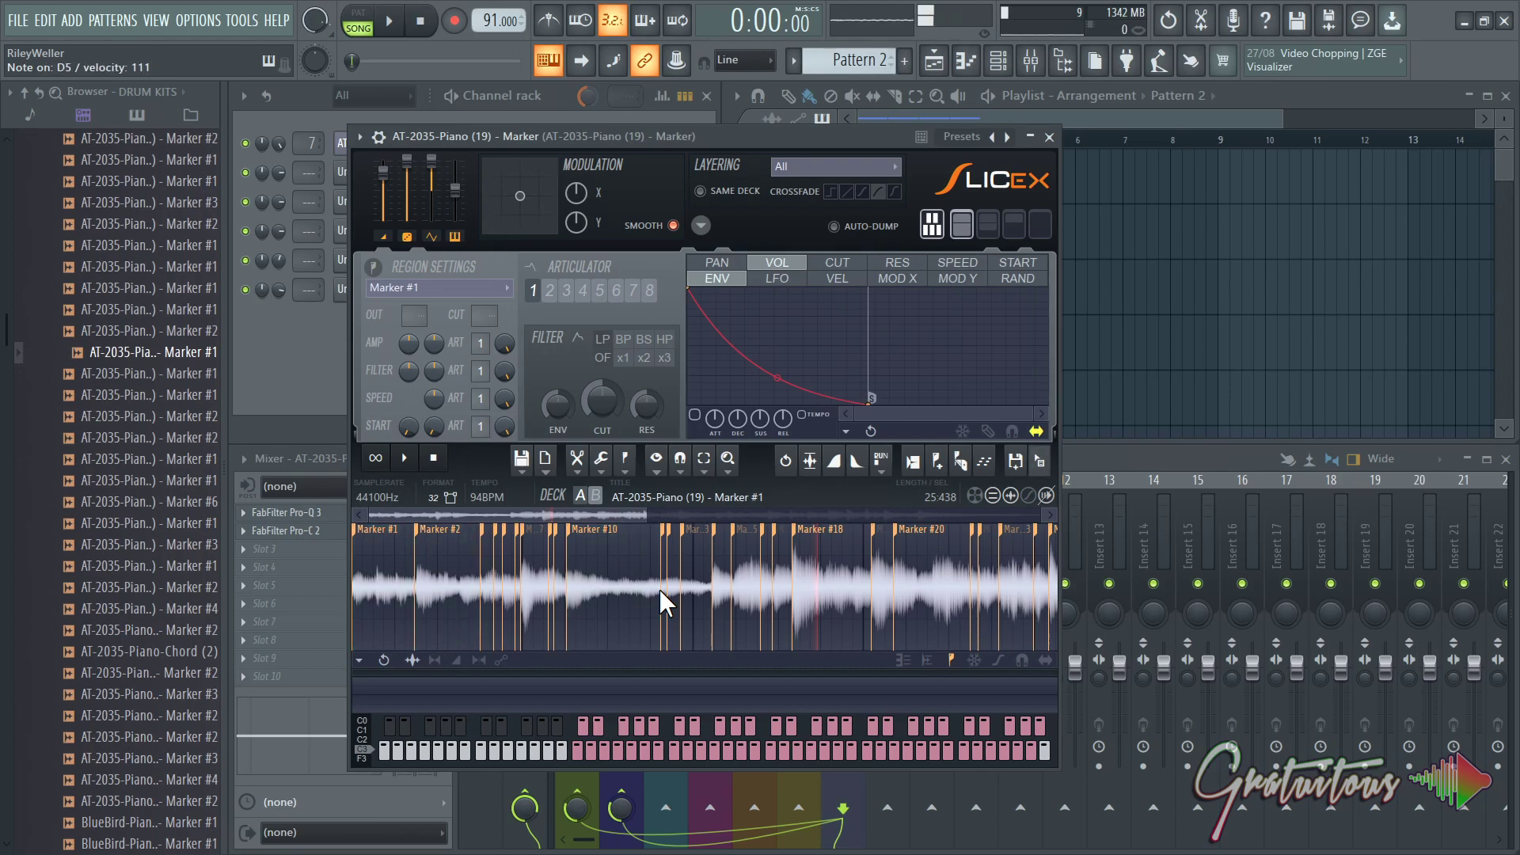
key("l")
key("comma")
key("comma")
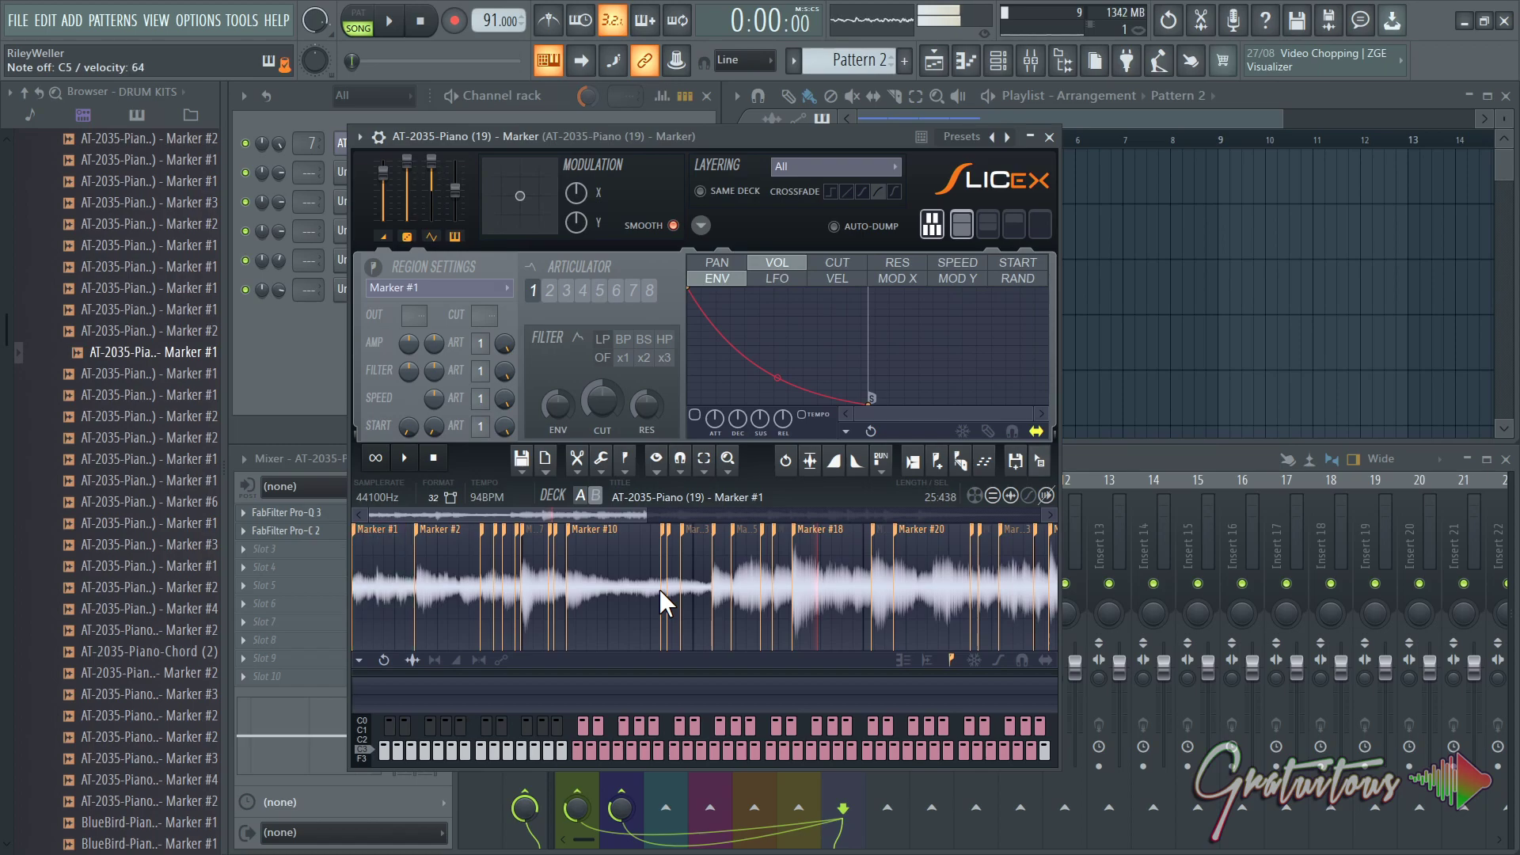
key("y")
key("y")
key("l")
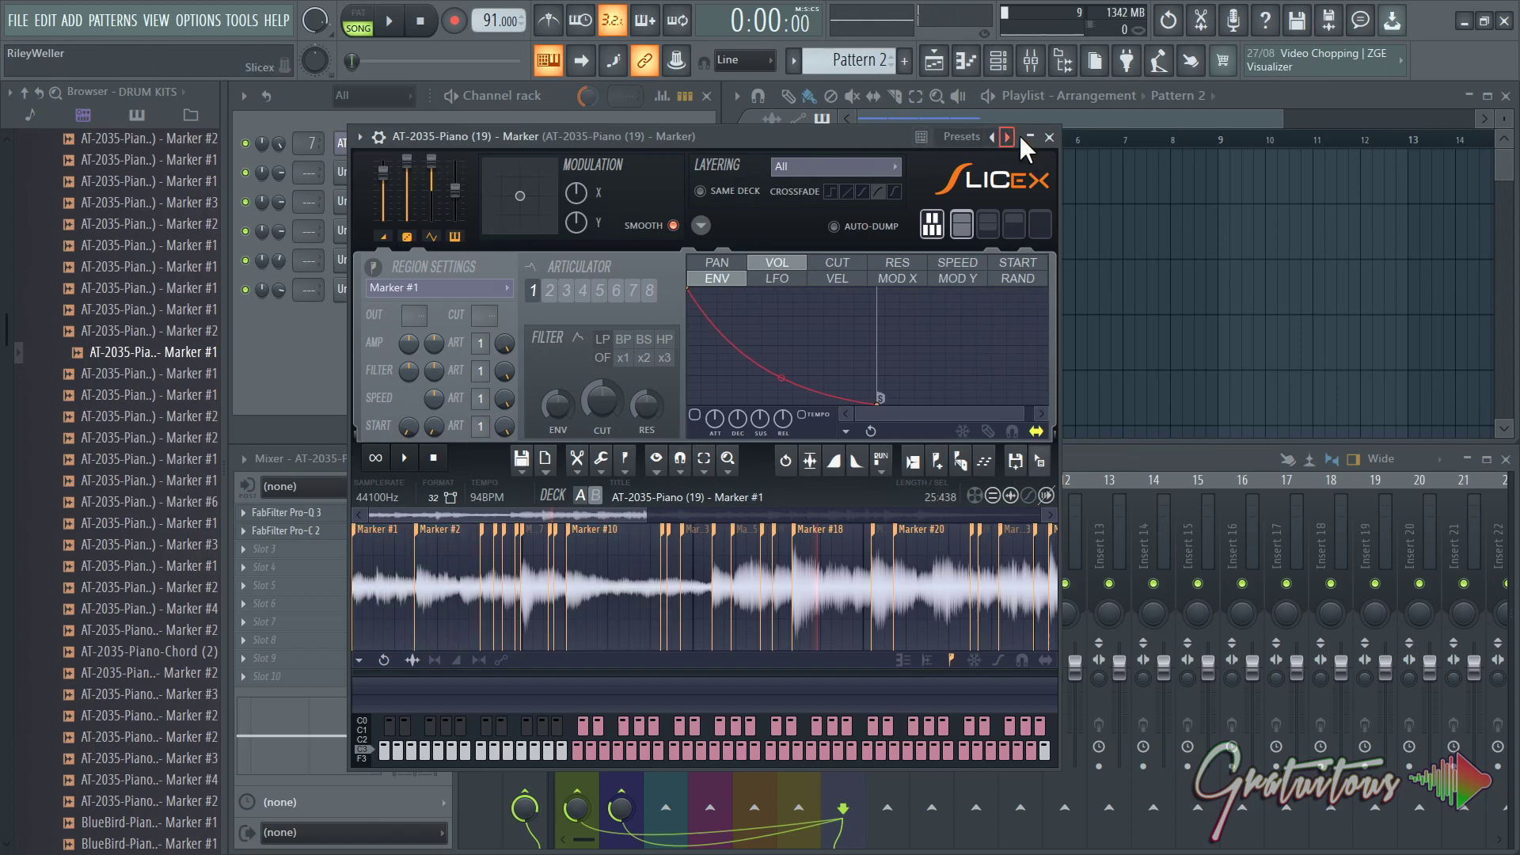
Bring the playlist forward, arm recording and turn on the metronome.
left_click(1243, 102)
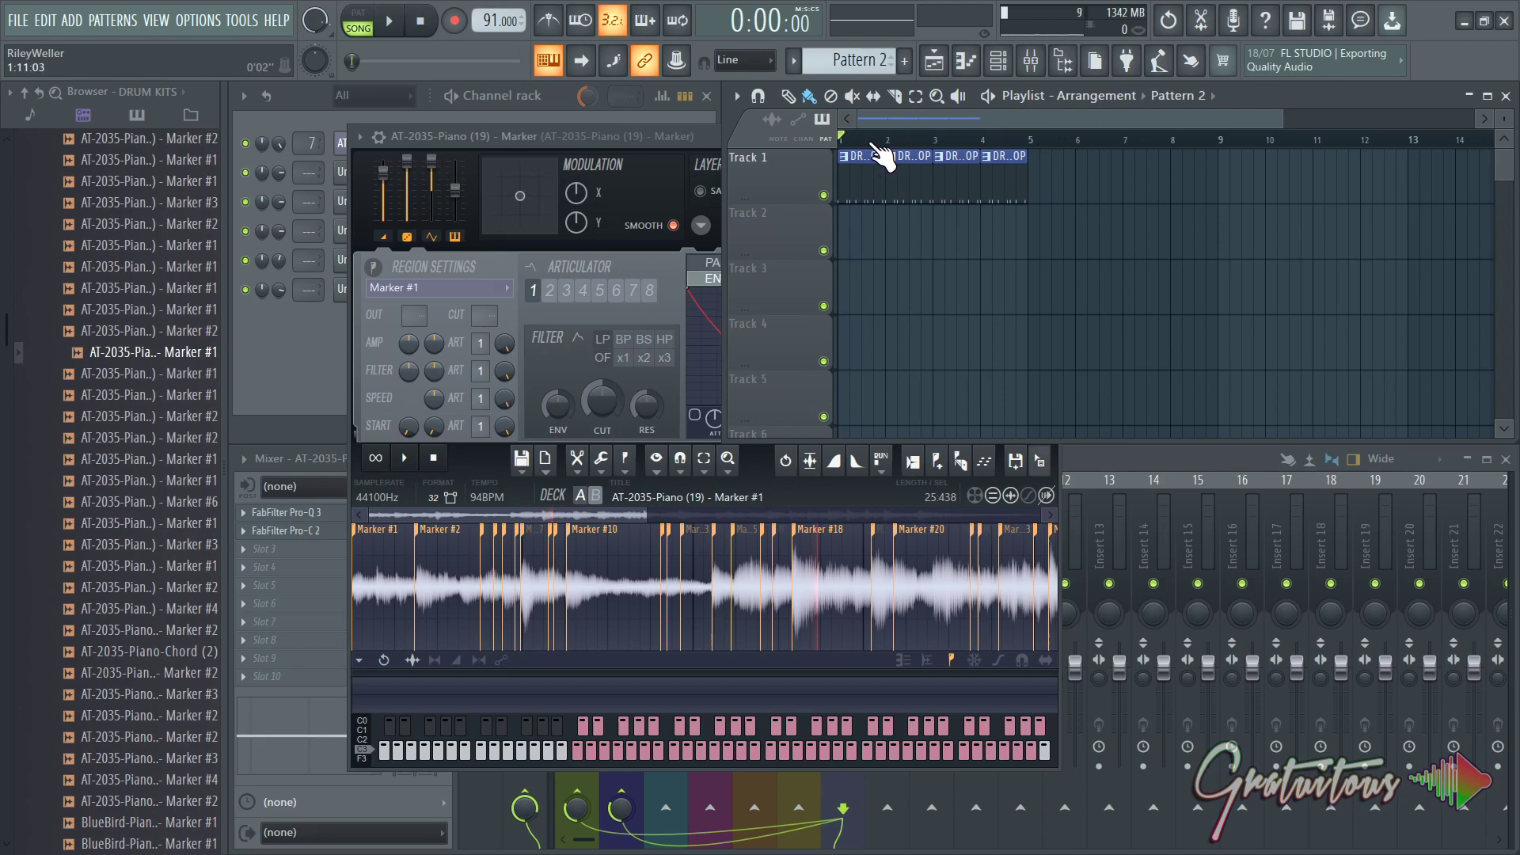
key("space")
key("space")
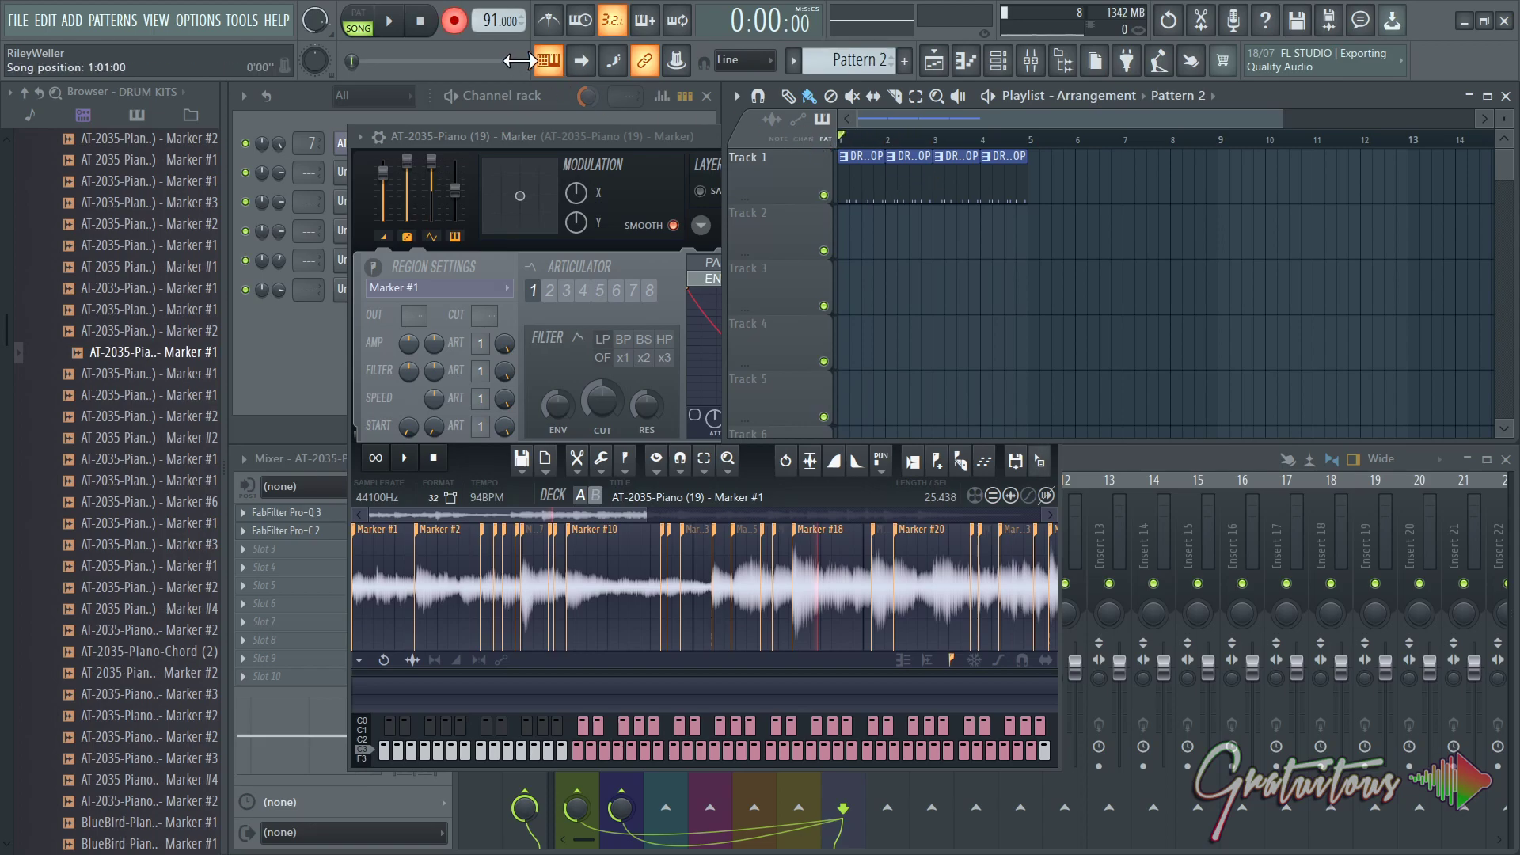
left_click(549, 22)
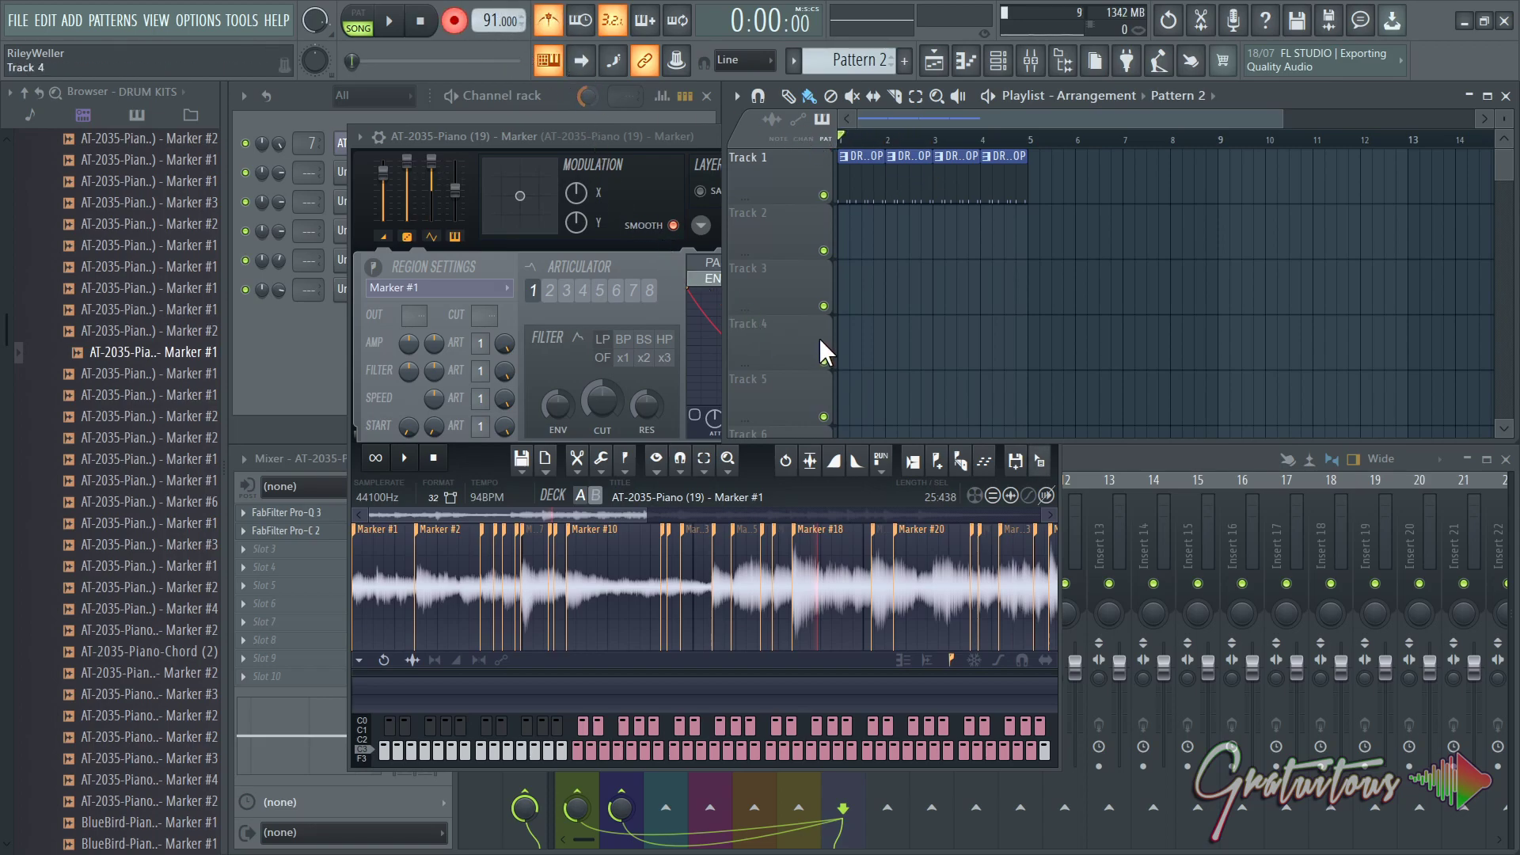
Try recording the piano slices over the drum loop, undo the recorded take and return to the Slicex editor.
left_click(330, 371)
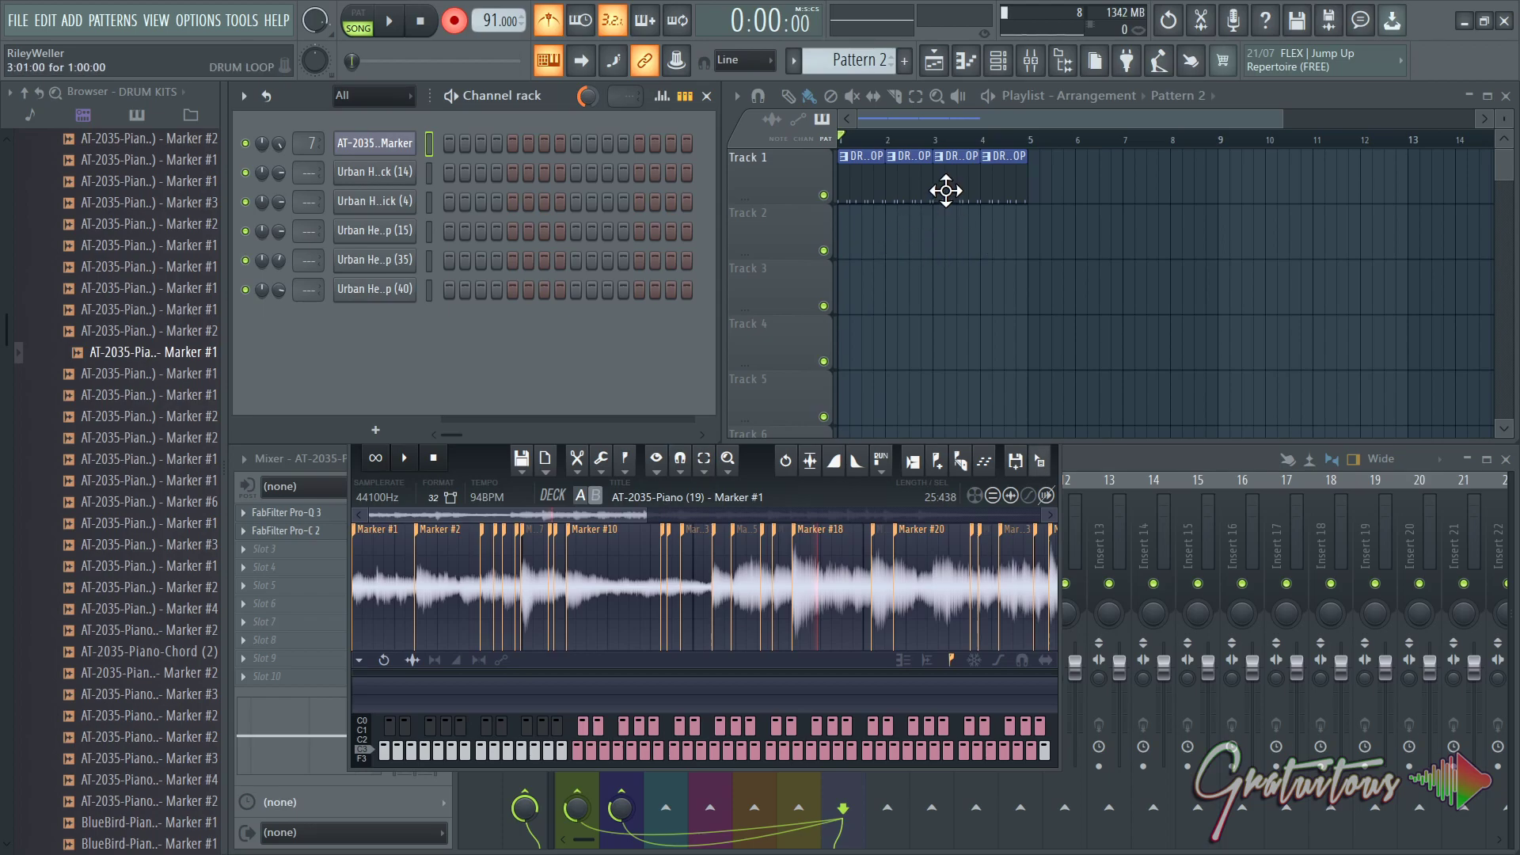
key("space")
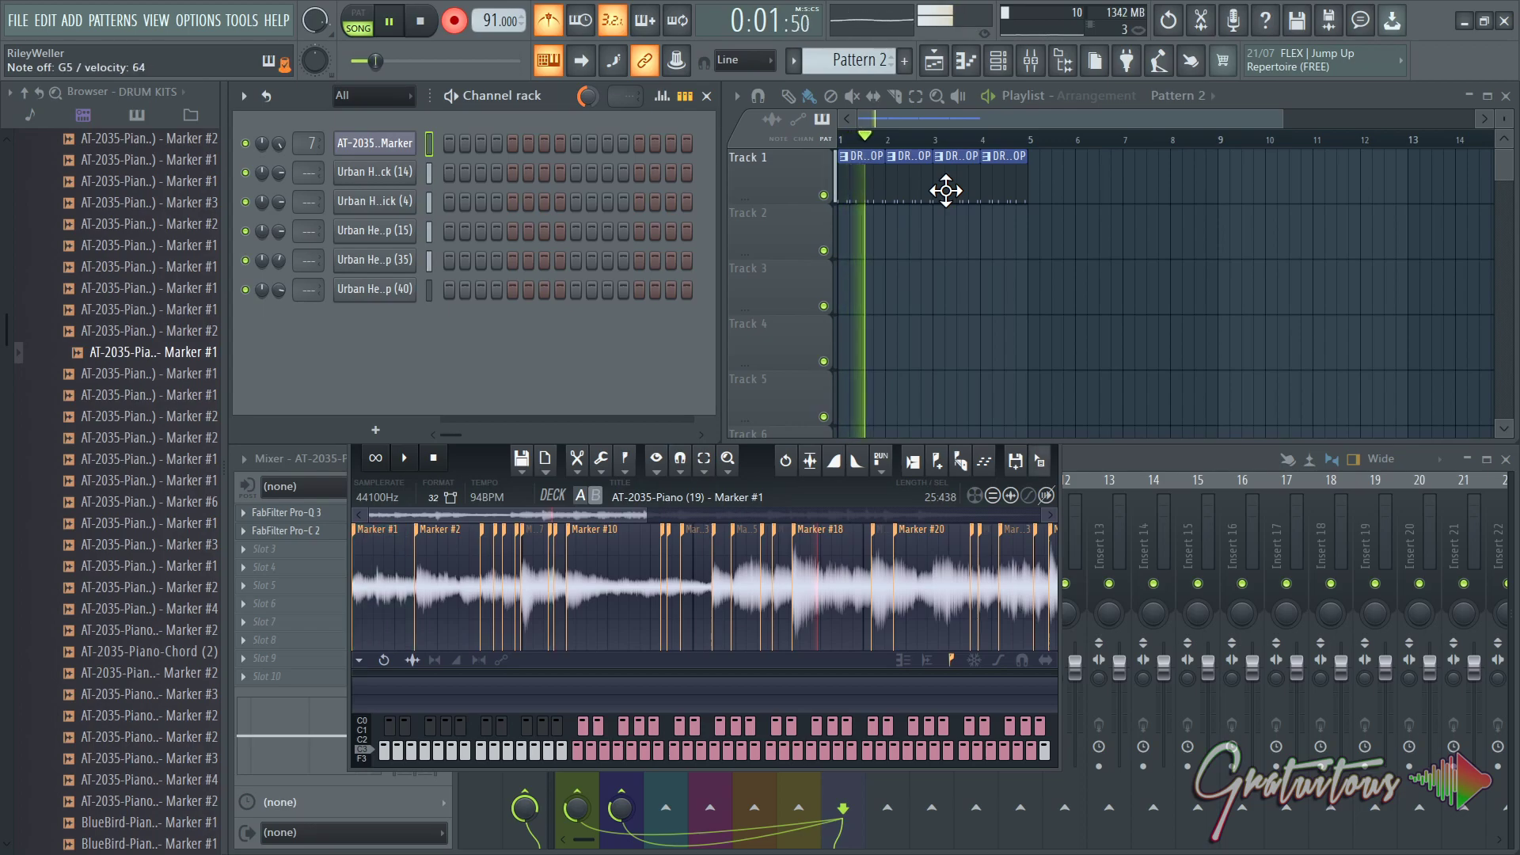
key("space")
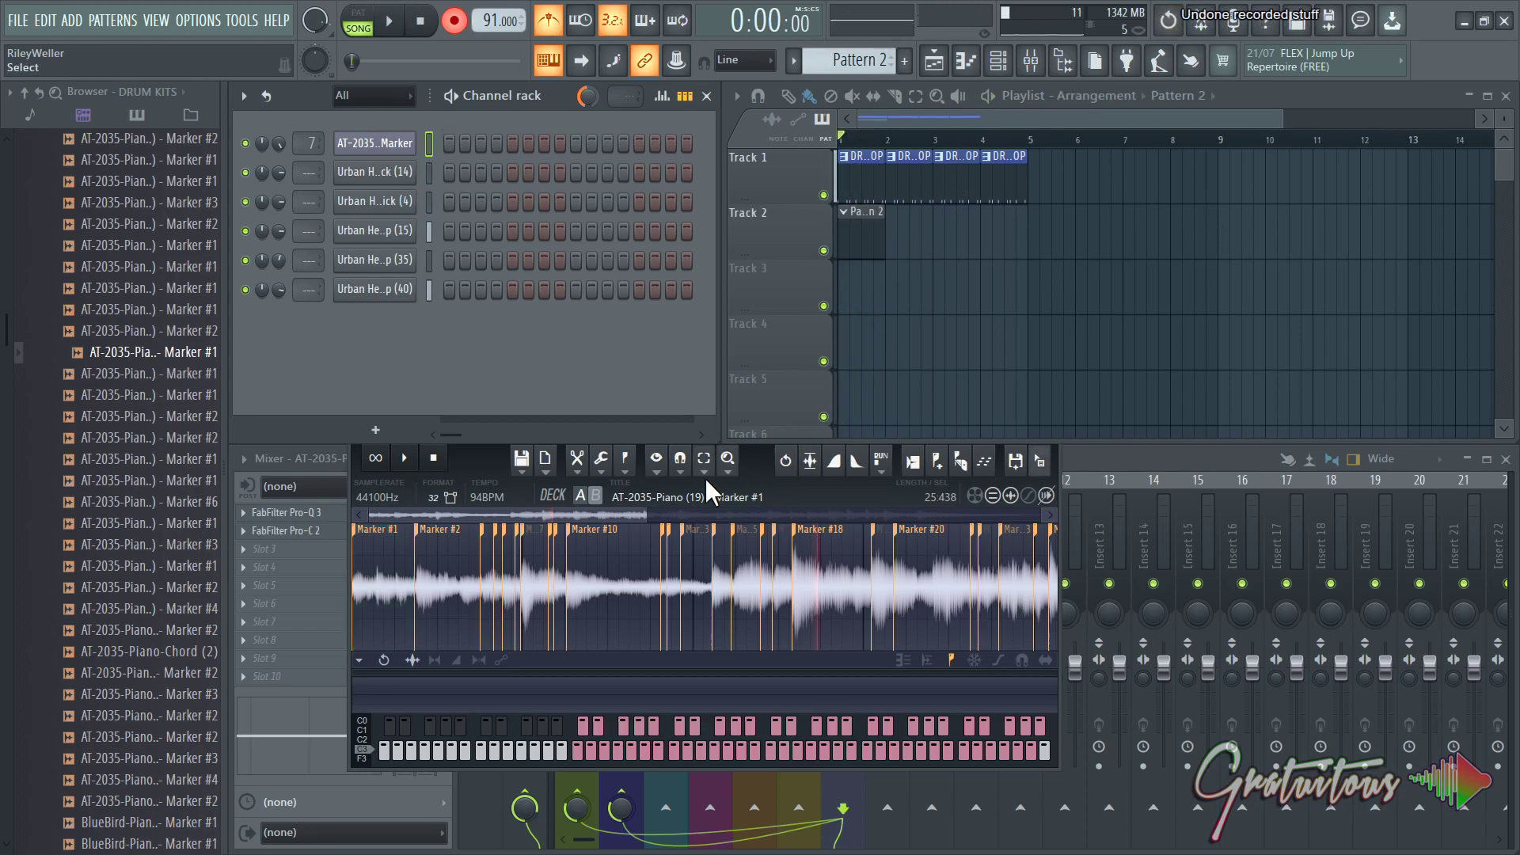
left_click(648, 547)
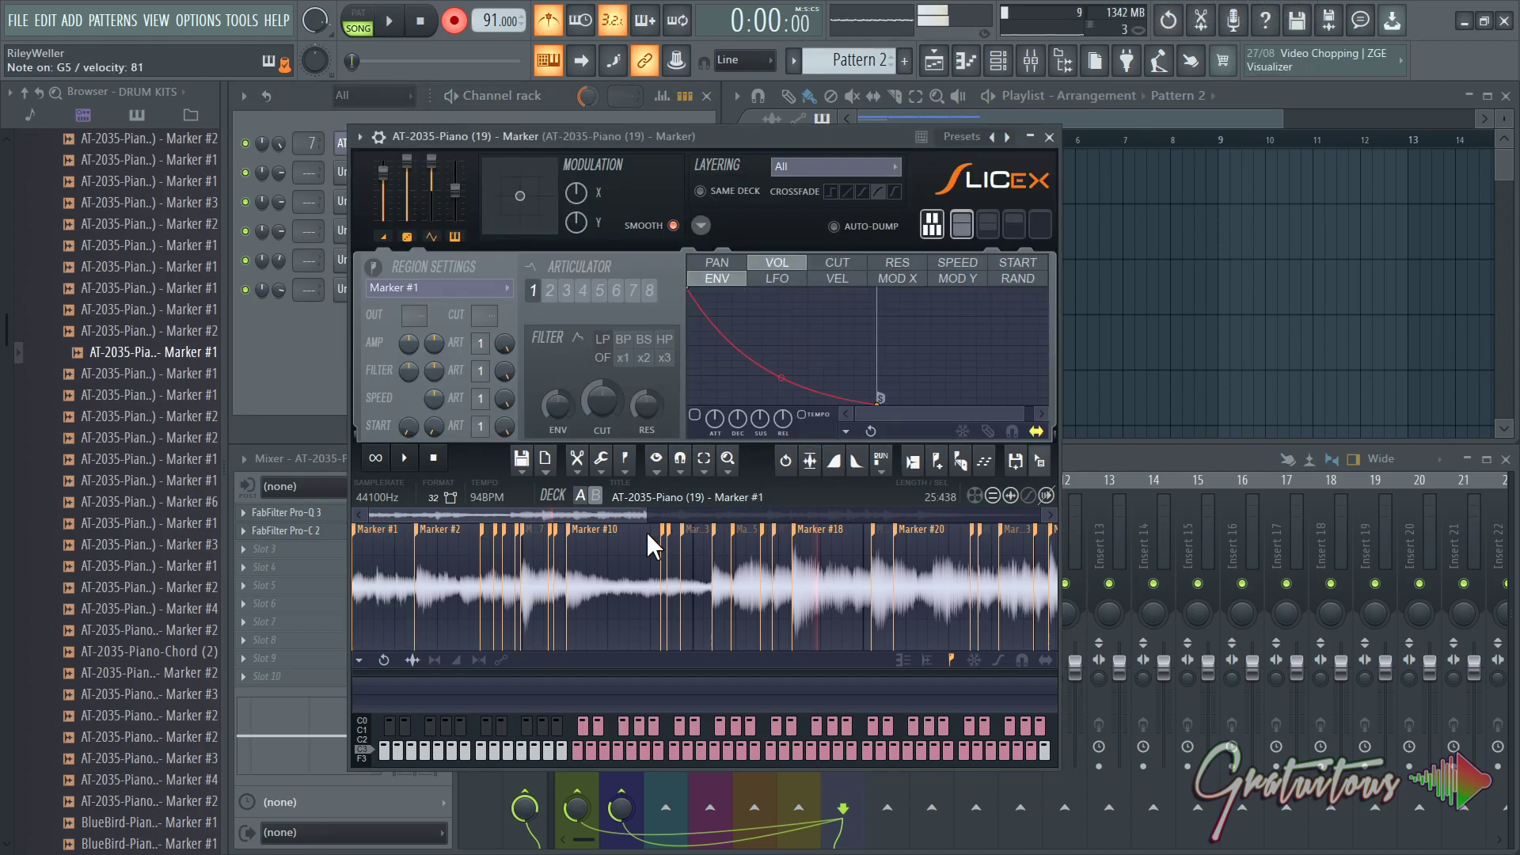
Audition the Marker #10 slice on the Slicex waveform.
left_click(646, 530)
left_click(647, 530)
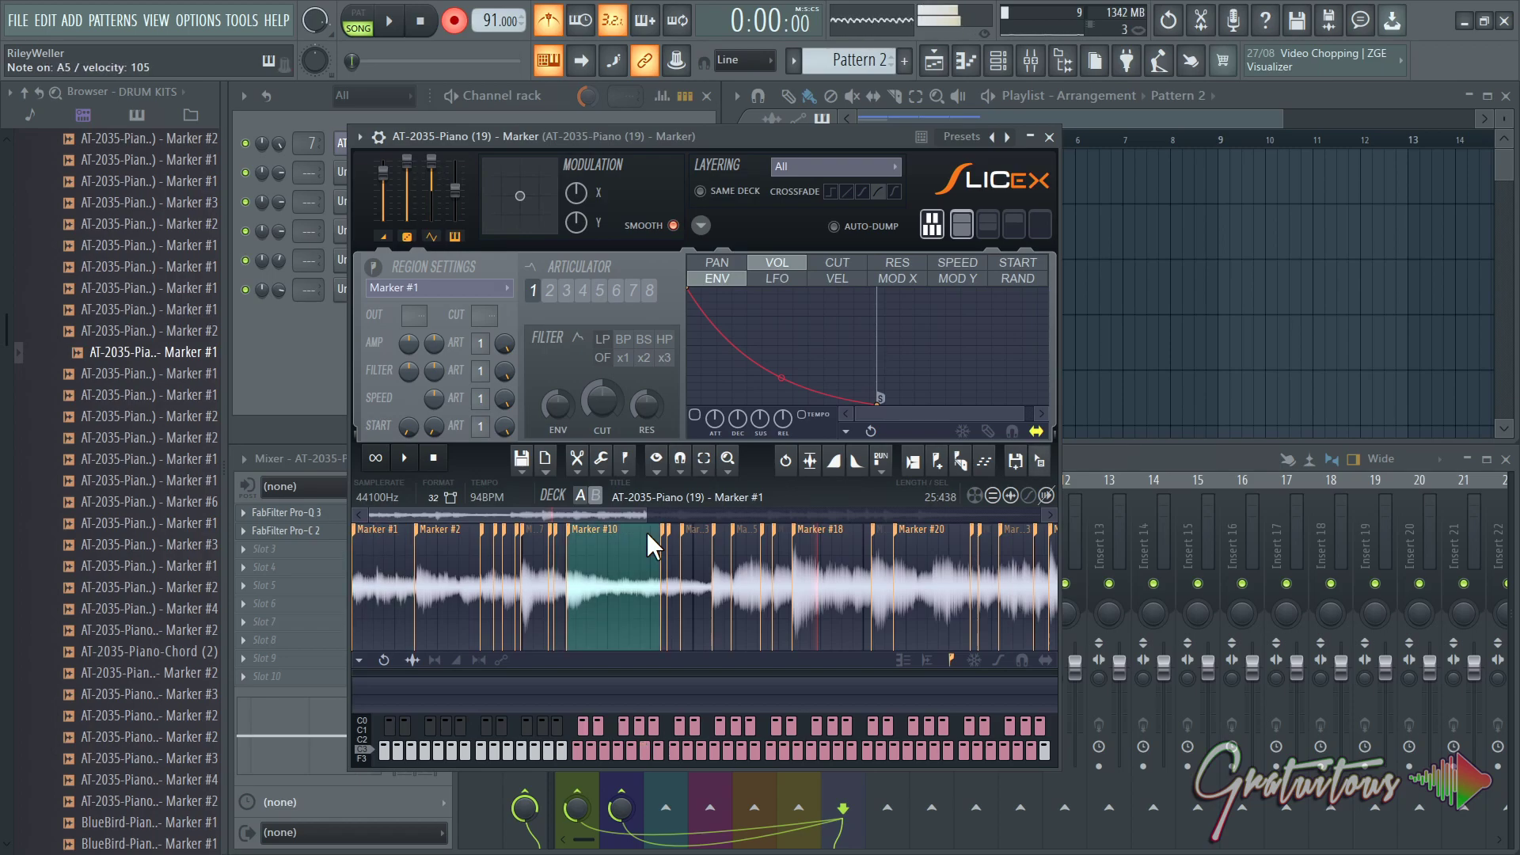
left_click(647, 530)
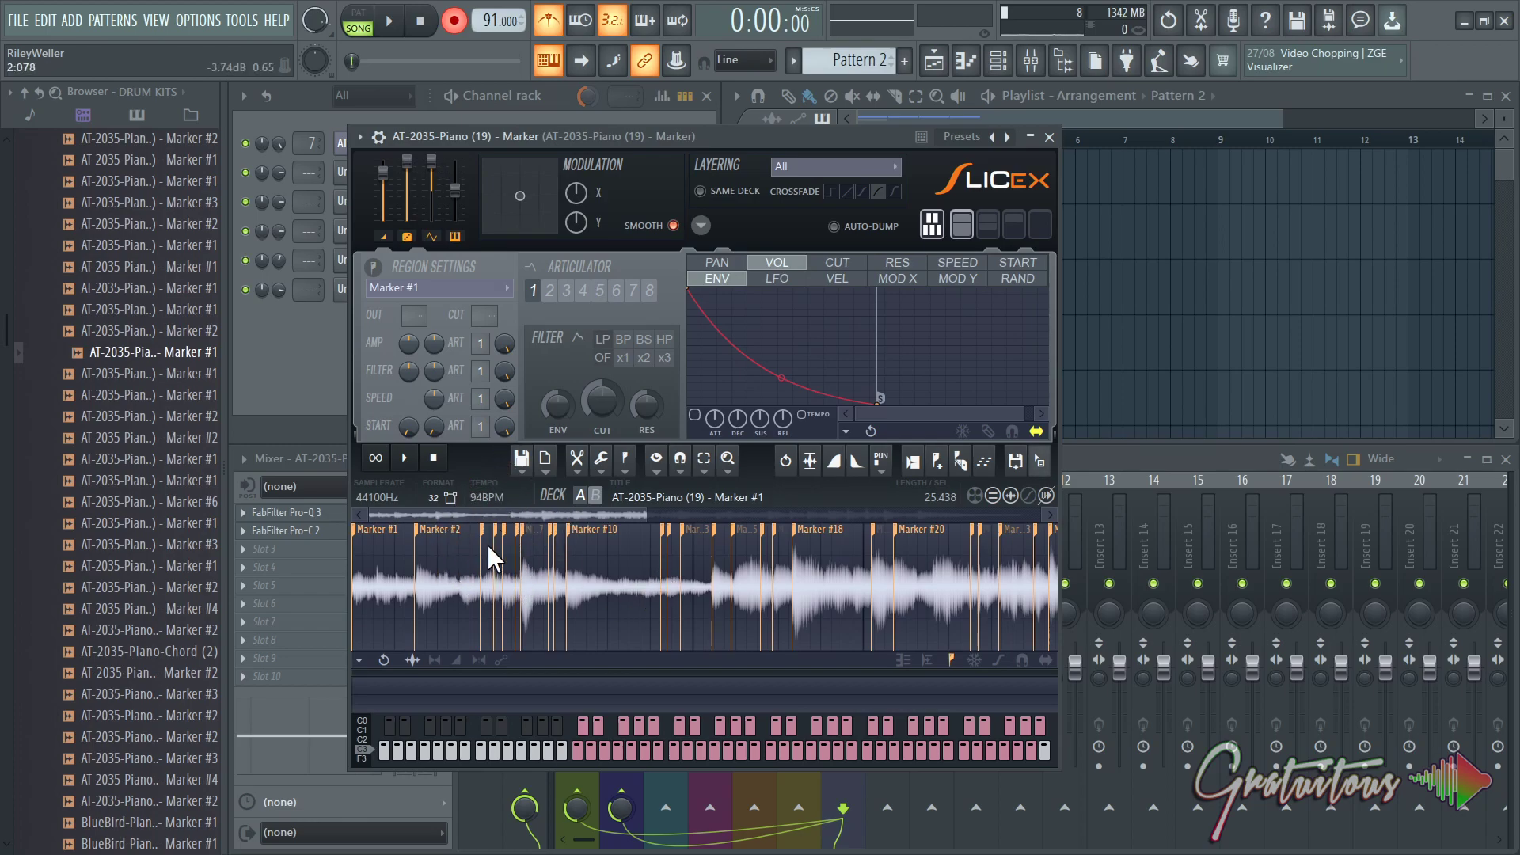
Bring the channel rack and playlist forward and record the piano slices over the drum loop into Pattern 2.
left_click(325, 361)
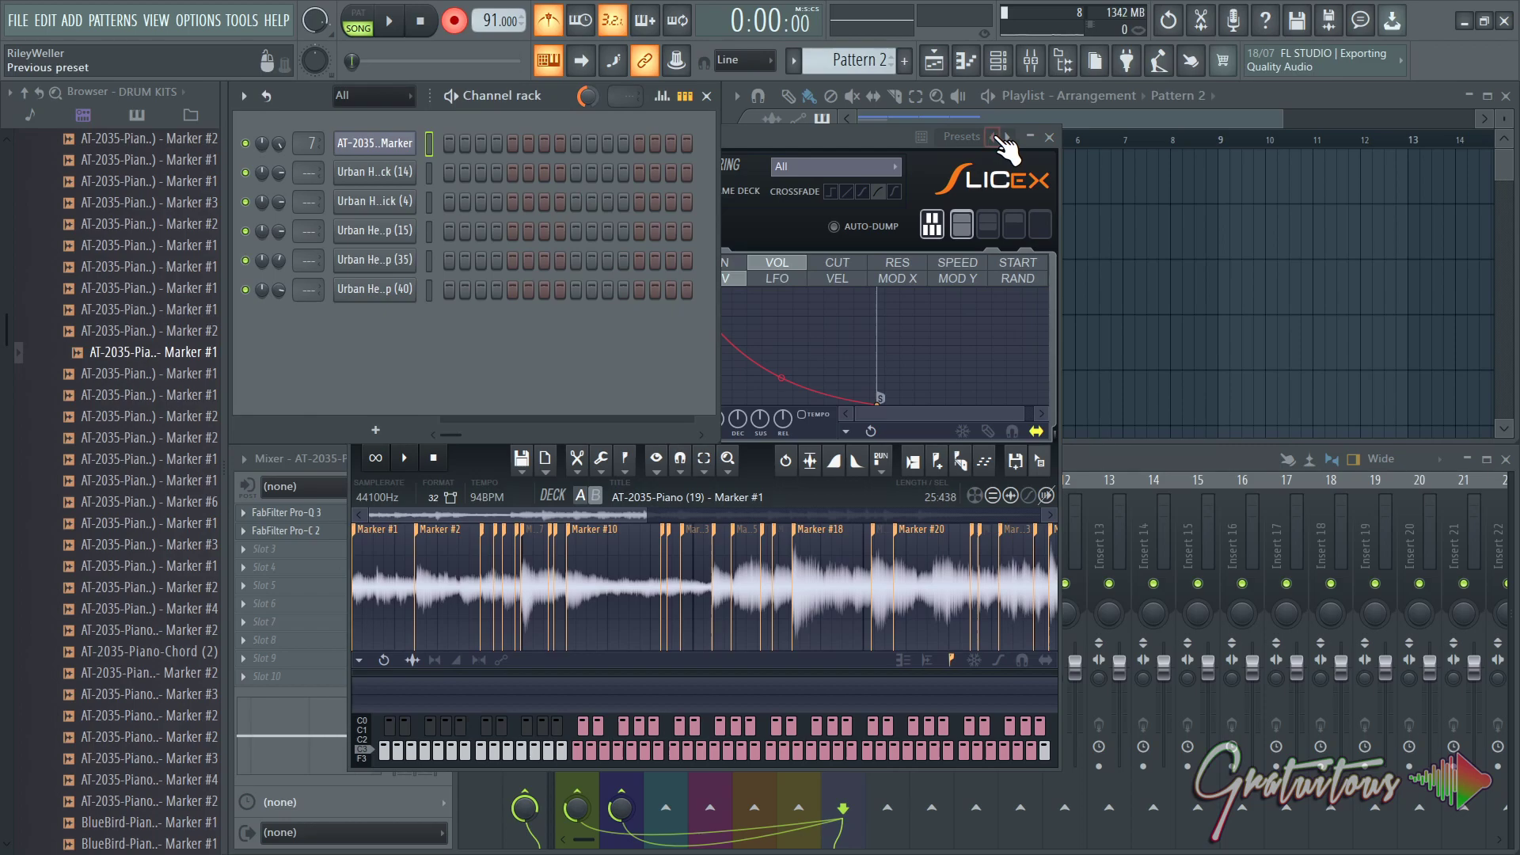
left_click(1273, 93)
key("space")
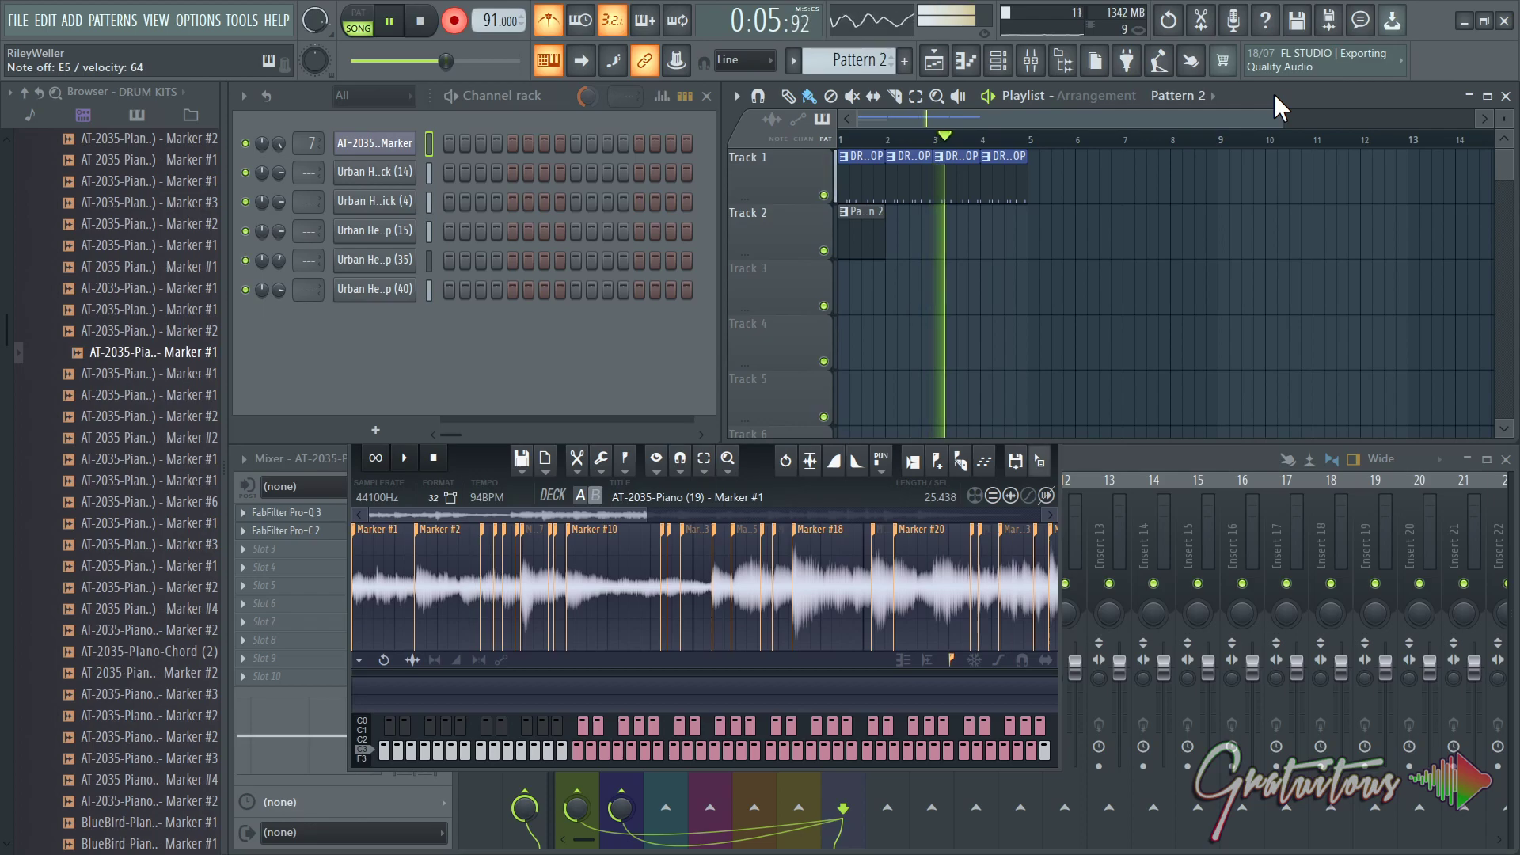
key("space")
Open the recorded piano notes, shift the second Marker #10 note slightly later with a shorter length, and play the pattern back.
double_click(951, 241)
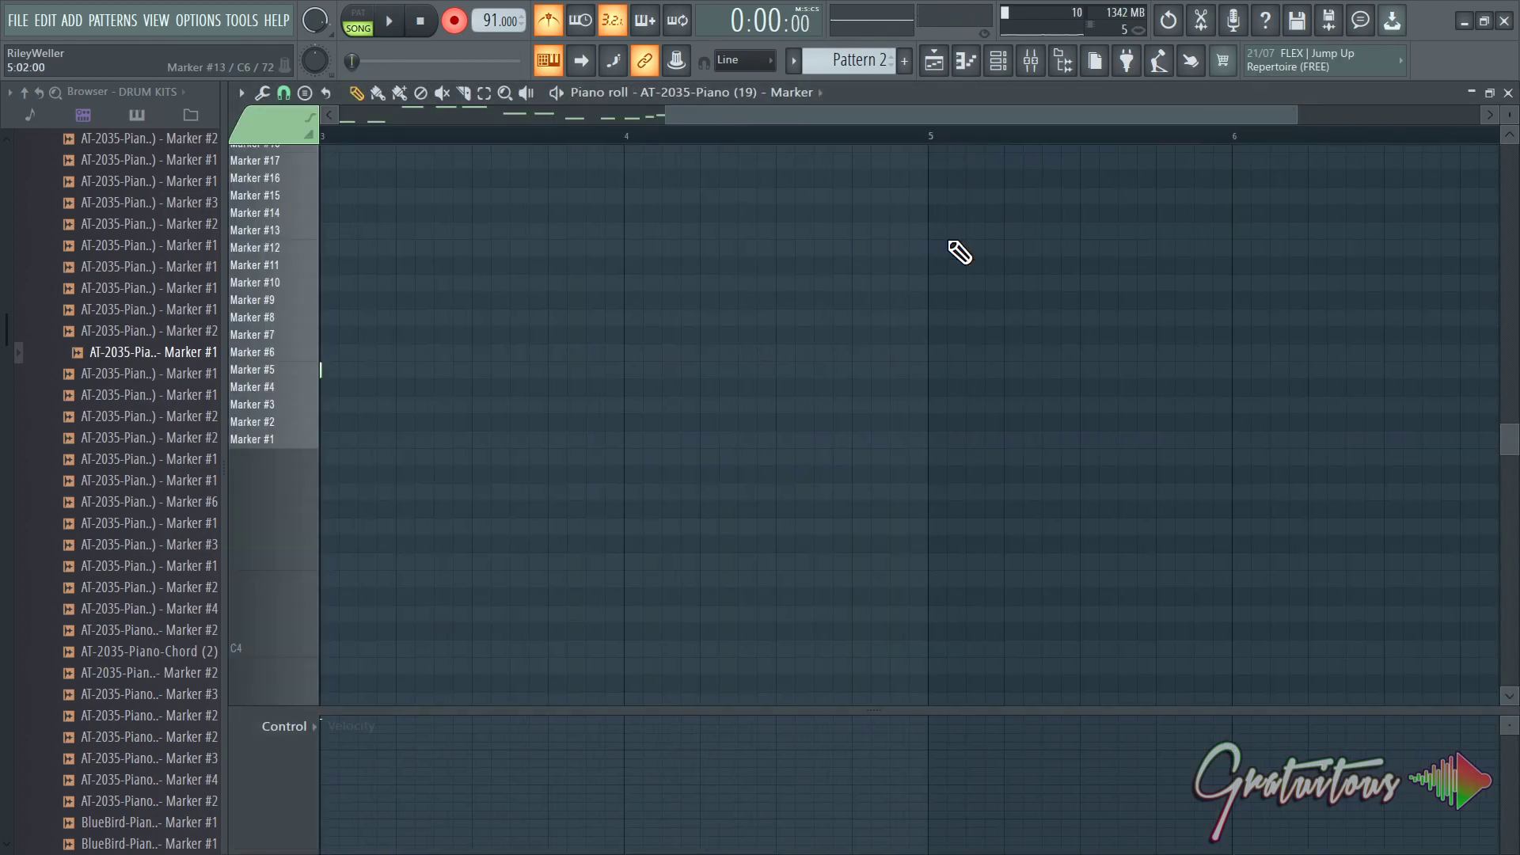
scroll(821, 309, "left", 2)
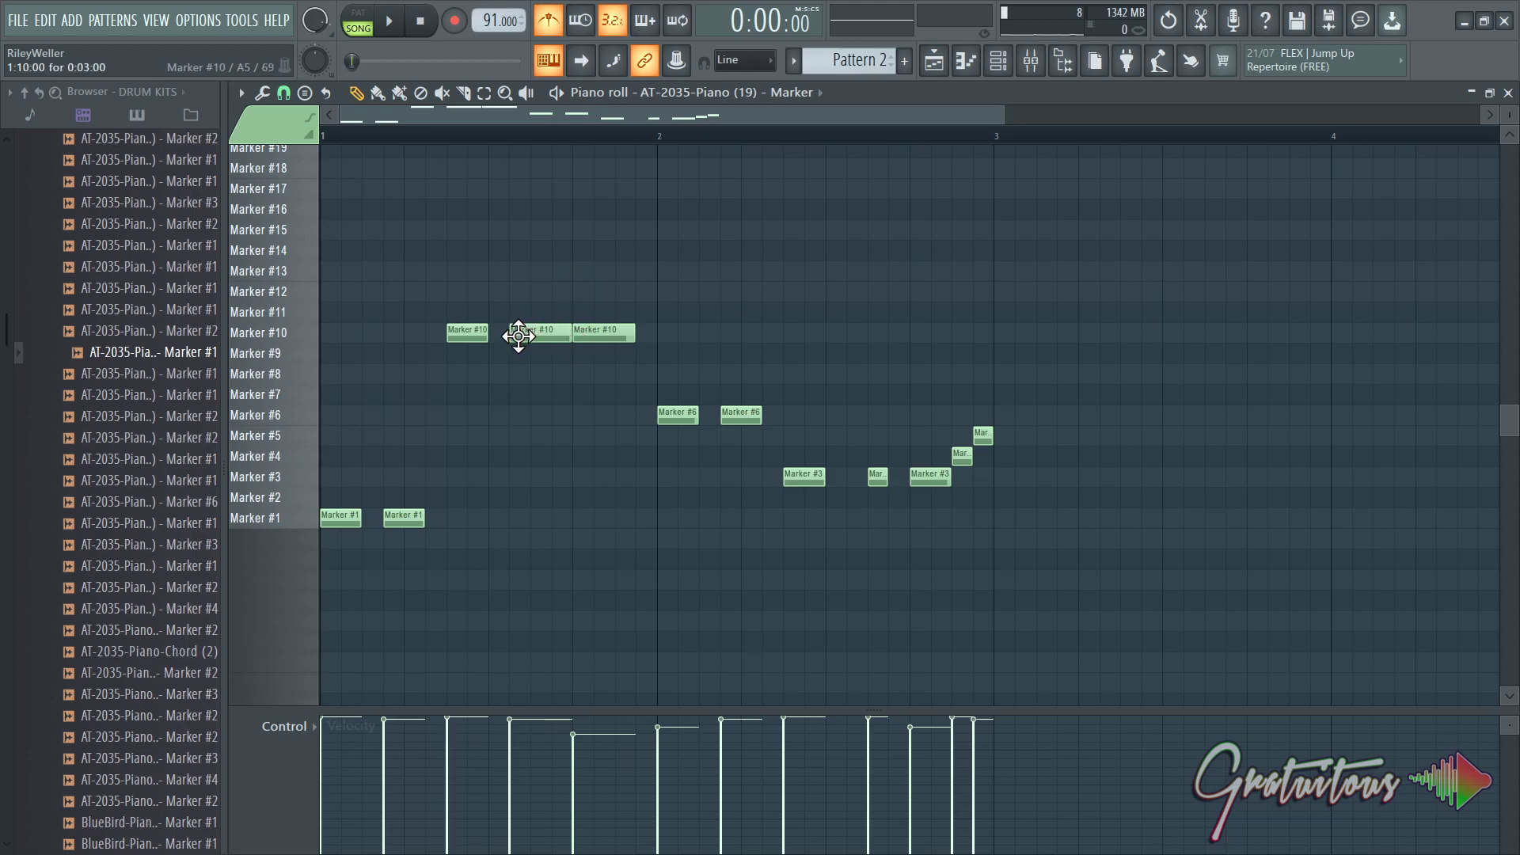
left_click_drag(511, 340, 531, 342)
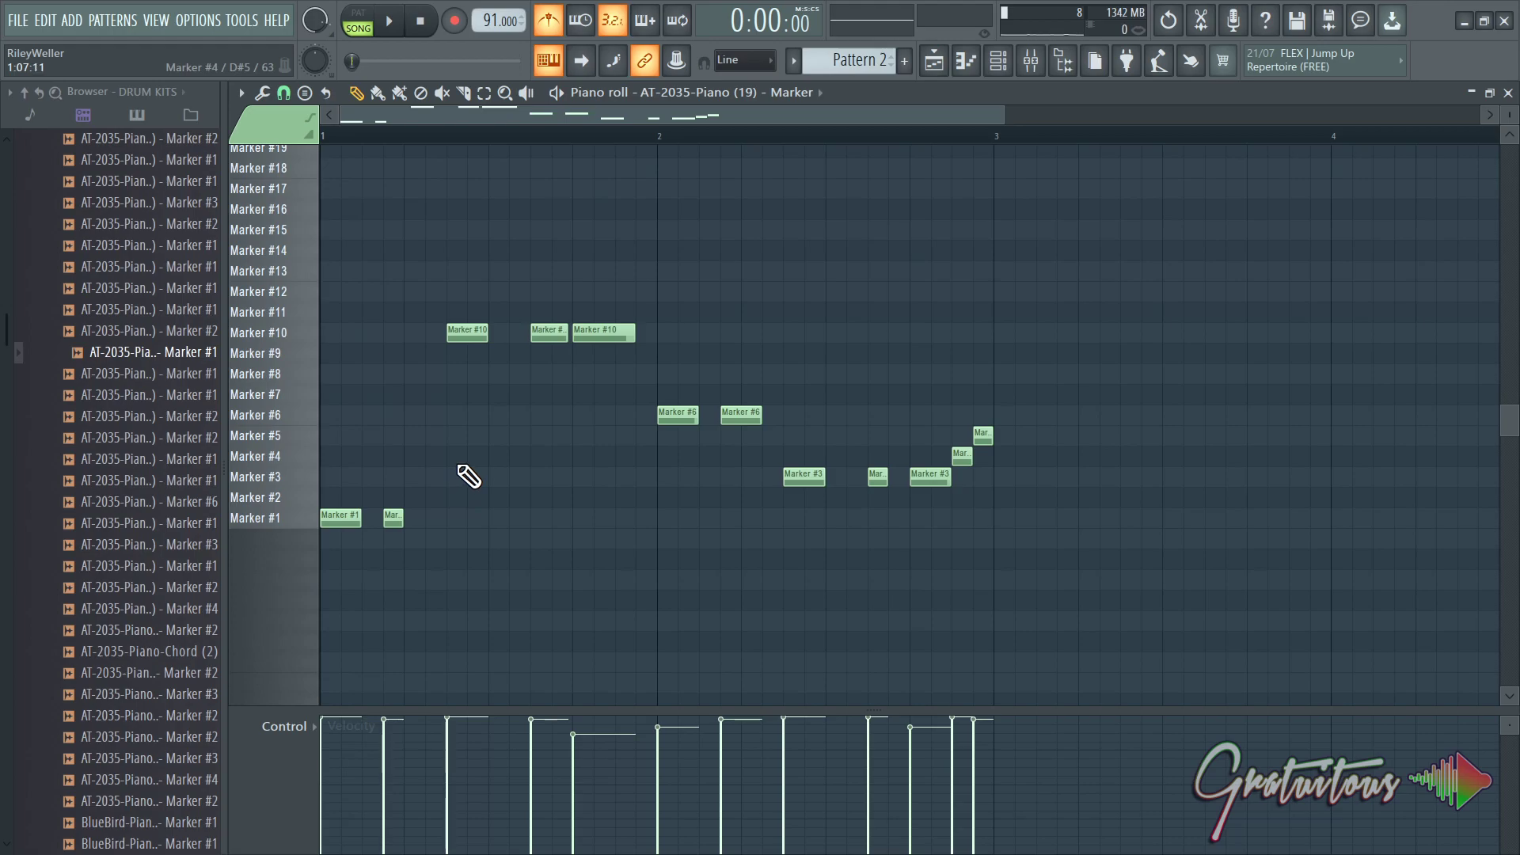
key("space")
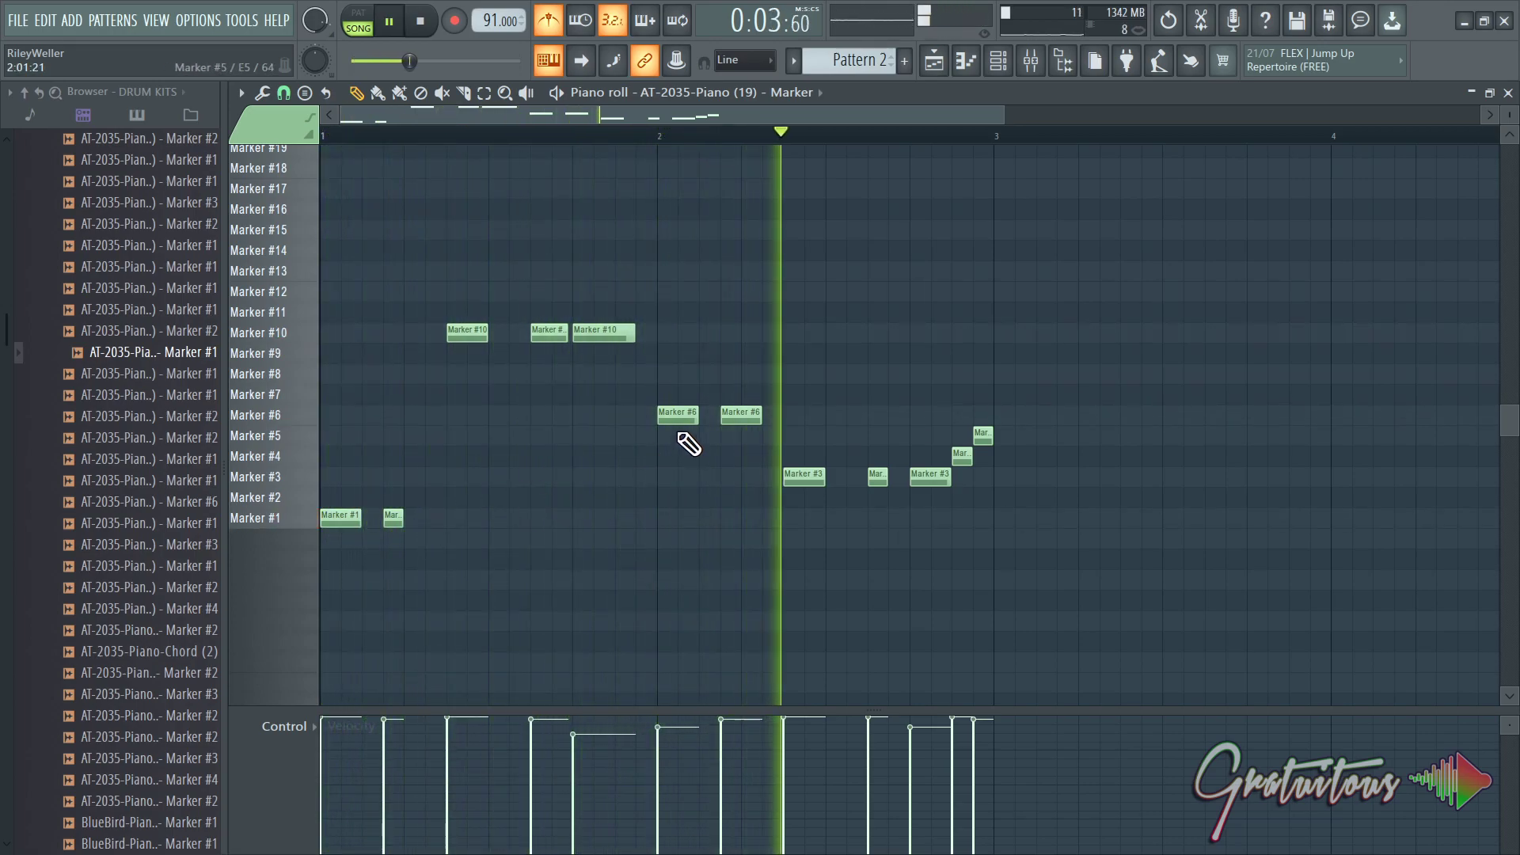
key("space")
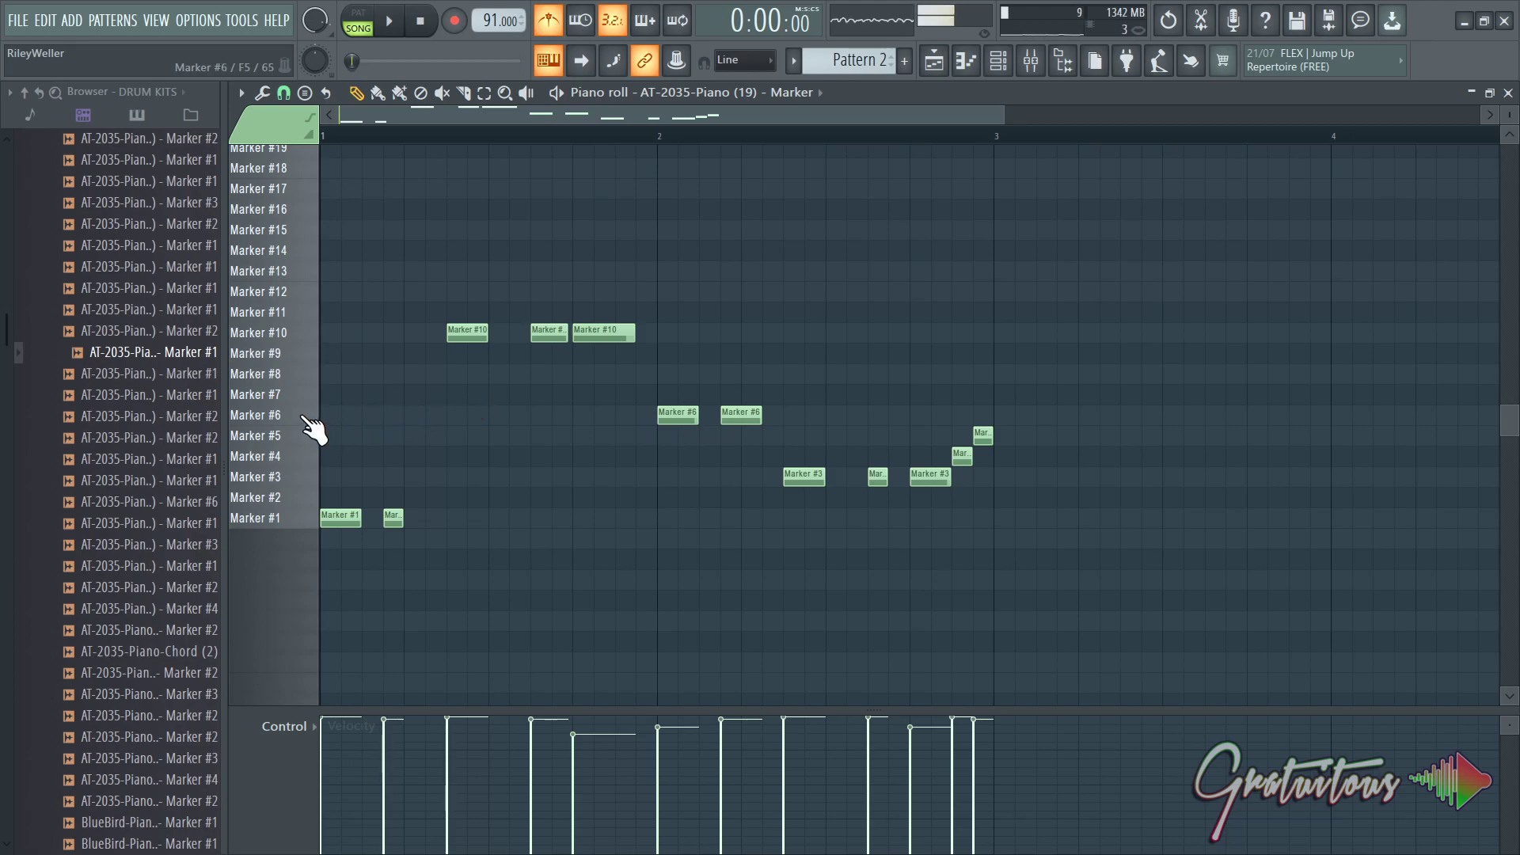
Move both Marker #6 notes in bar 2 to Marker #7, shorten the second one, and add a short Marker #6 note after it.
mouse_move(605, 390)
left_mouse_down()
mouse_move(768, 428)
mouse_move(679, 401)
mouse_move(764, 413)
mouse_move(773, 394)
left_mouse_up()
left_click(730, 441)
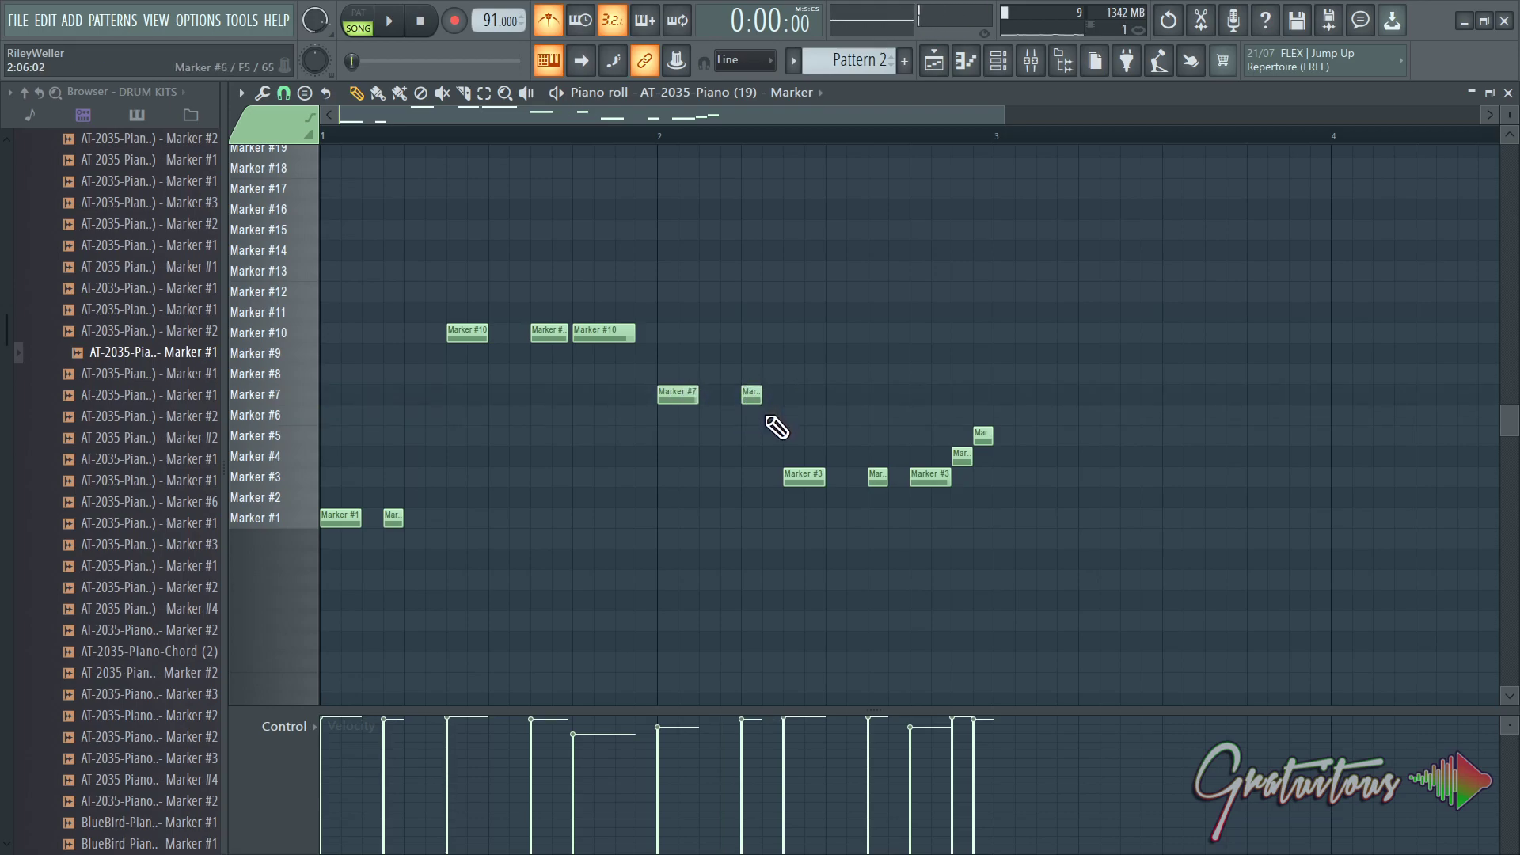
left_click(773, 417)
Play back the edited melody and lengthen the second Marker #1 note slightly.
key("space")
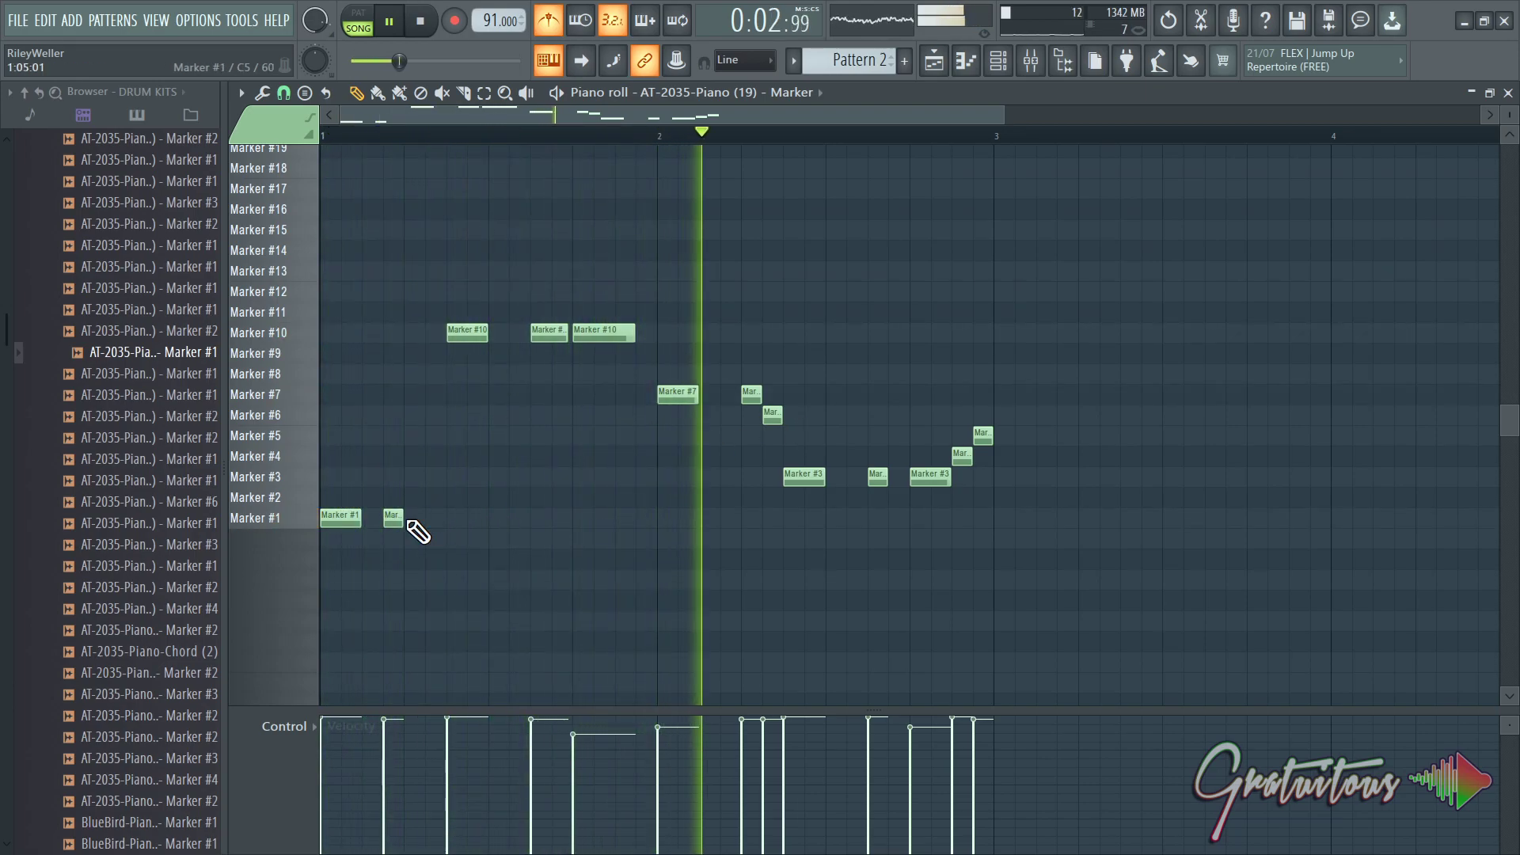
left_click_drag(405, 523, 418, 522)
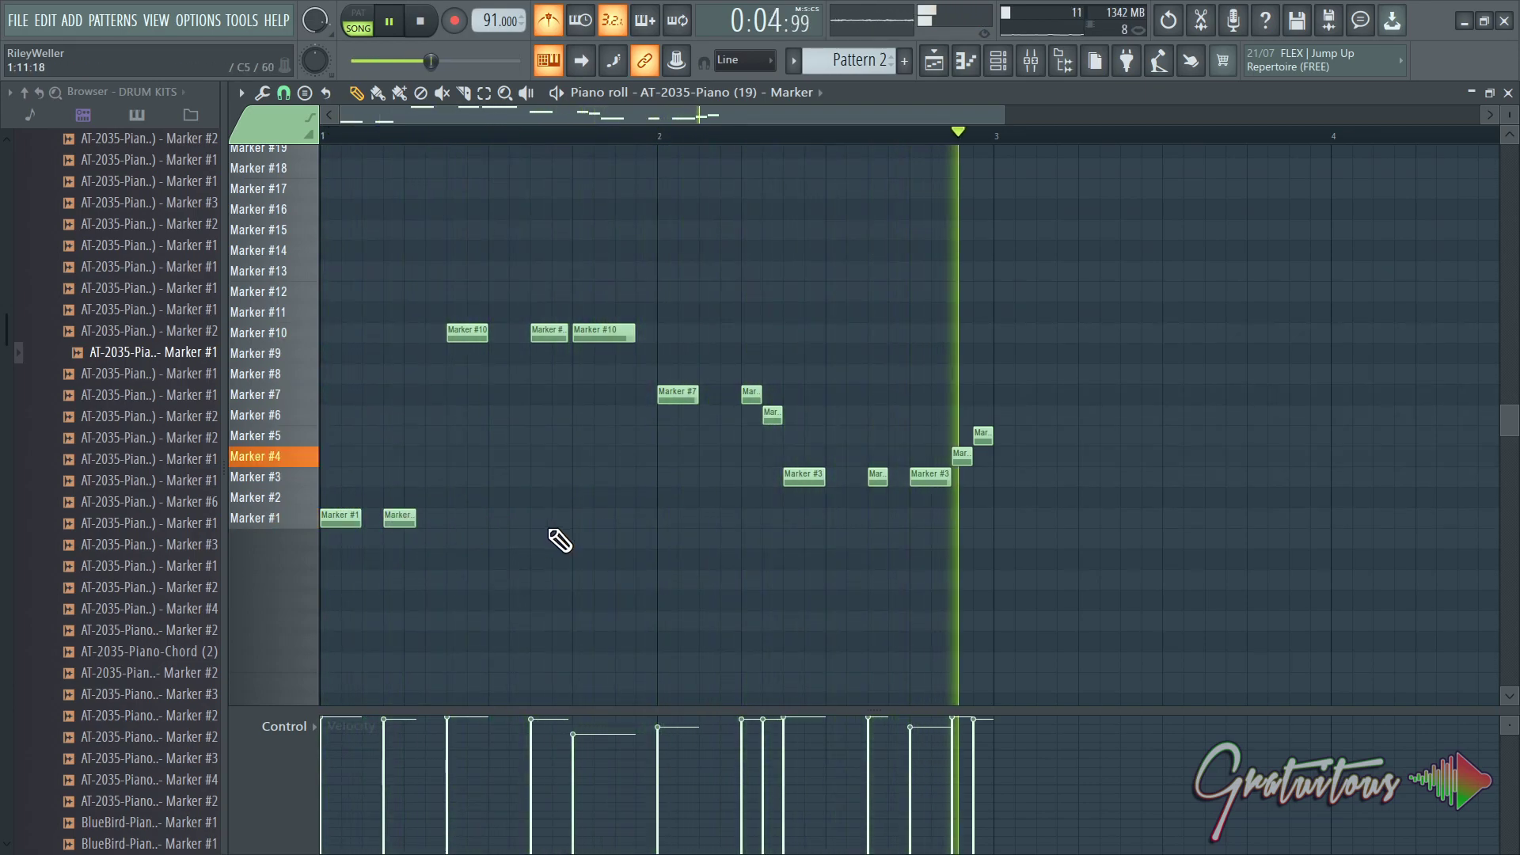
key("space")
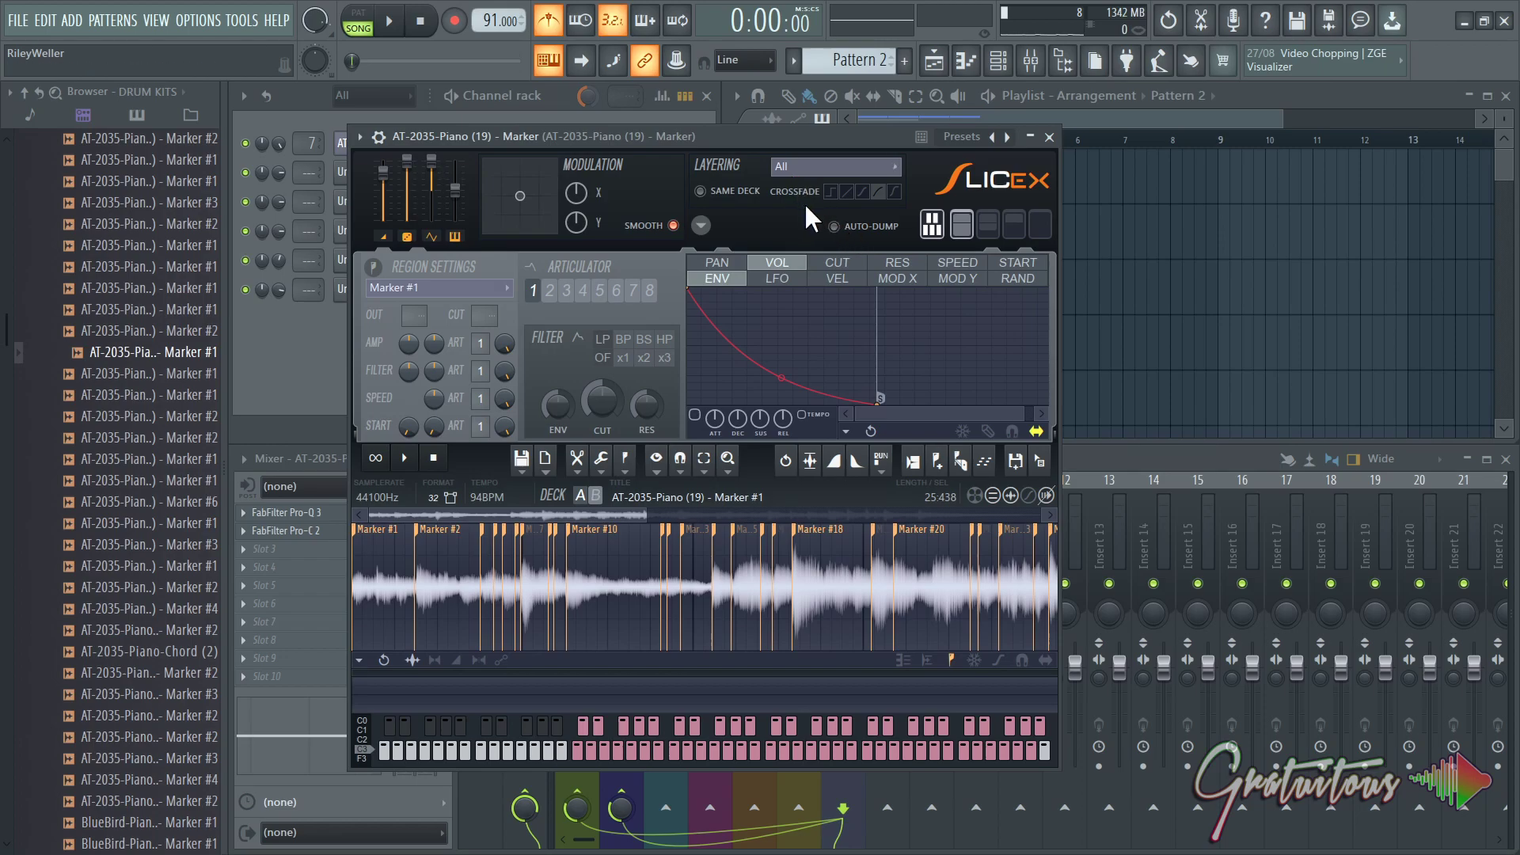
Enable Auto-dump in Slicex, nudge the Marker #10 slice marker, and undo the resulting note dump in Pattern 2.
left_click(847, 227)
left_click_drag(809, 141, 1140, 132)
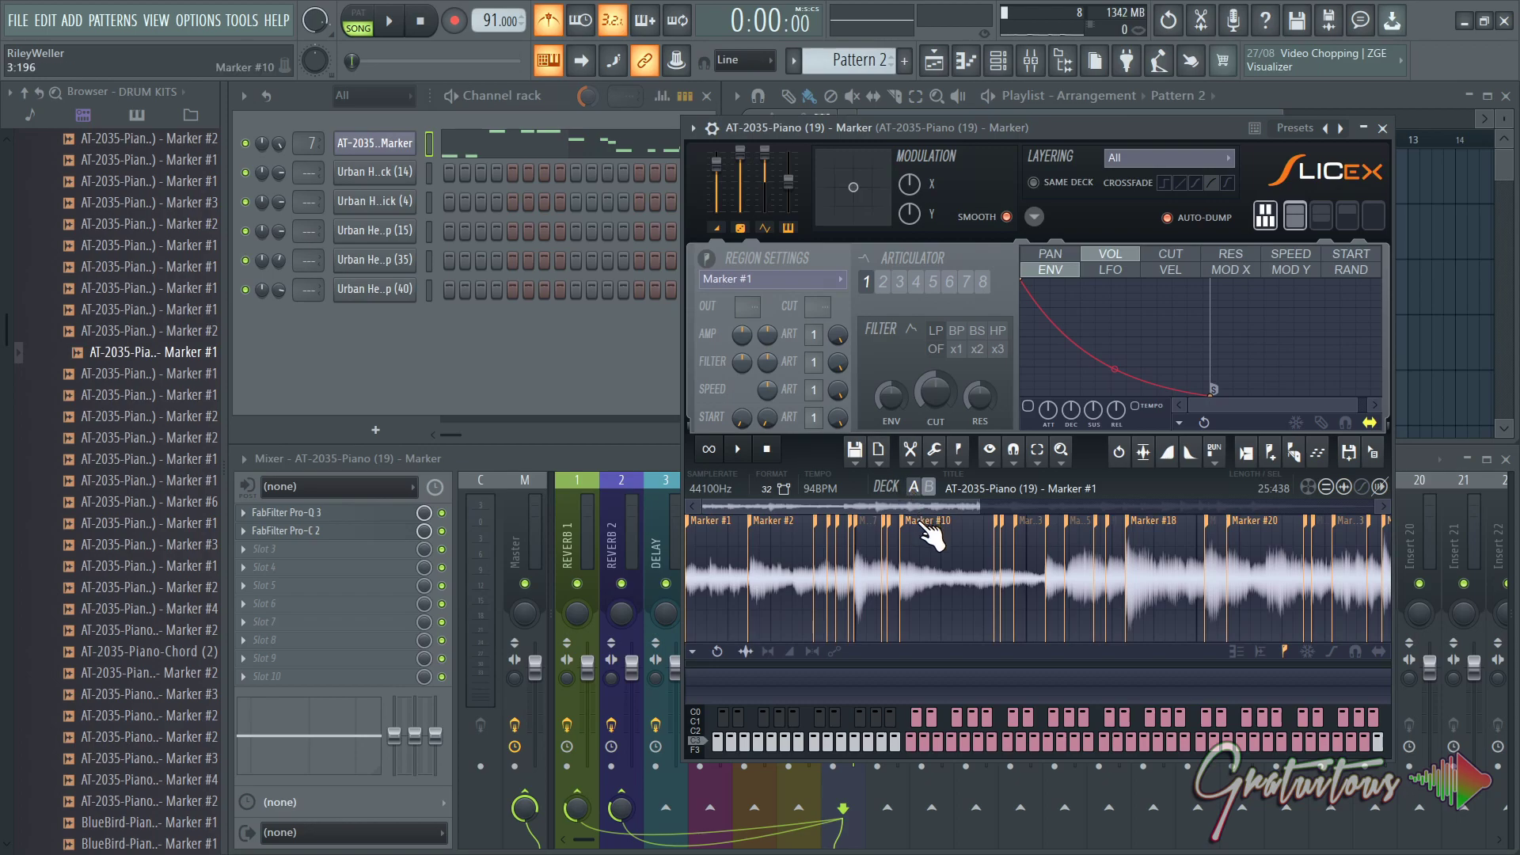
left_click_drag(926, 535, 936, 536)
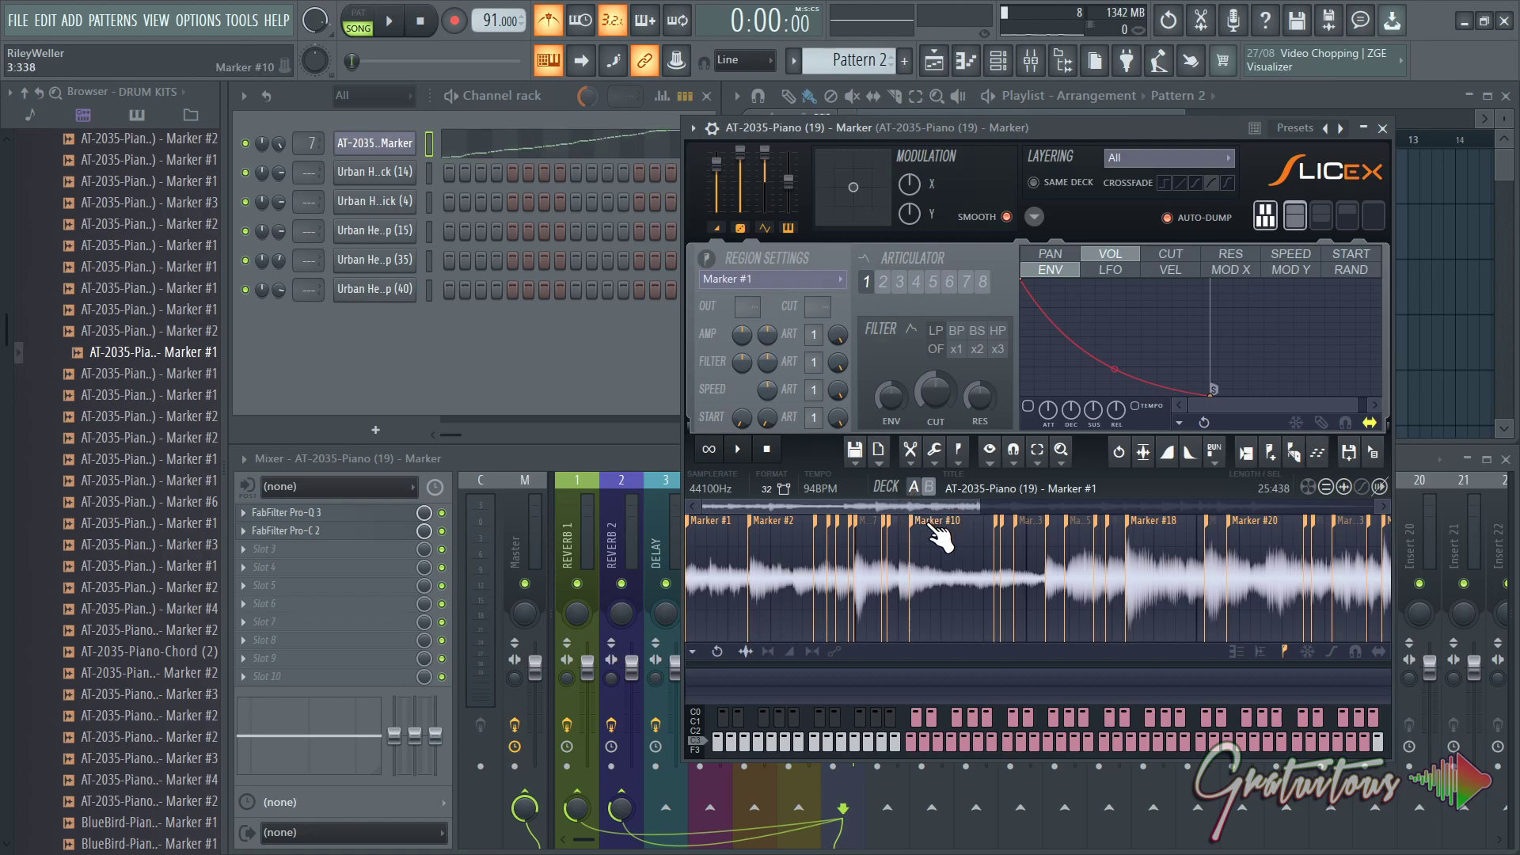
left_click(594, 380)
key("ctrl+z")
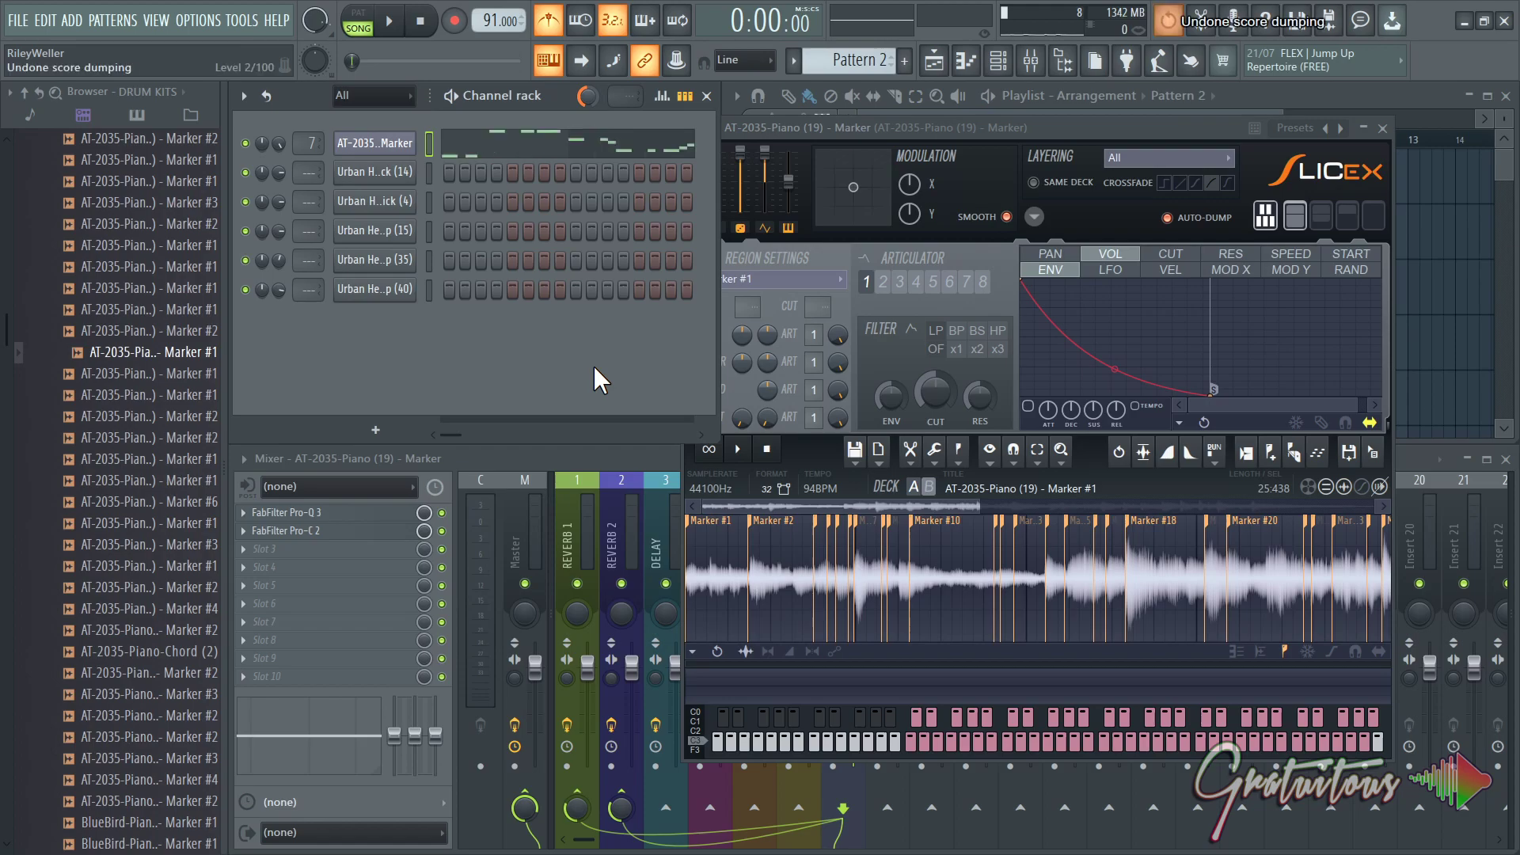
Disable Auto-dump, move the Marker #10 slice marker later along the waveform, and close Slicex.
left_click(1200, 224)
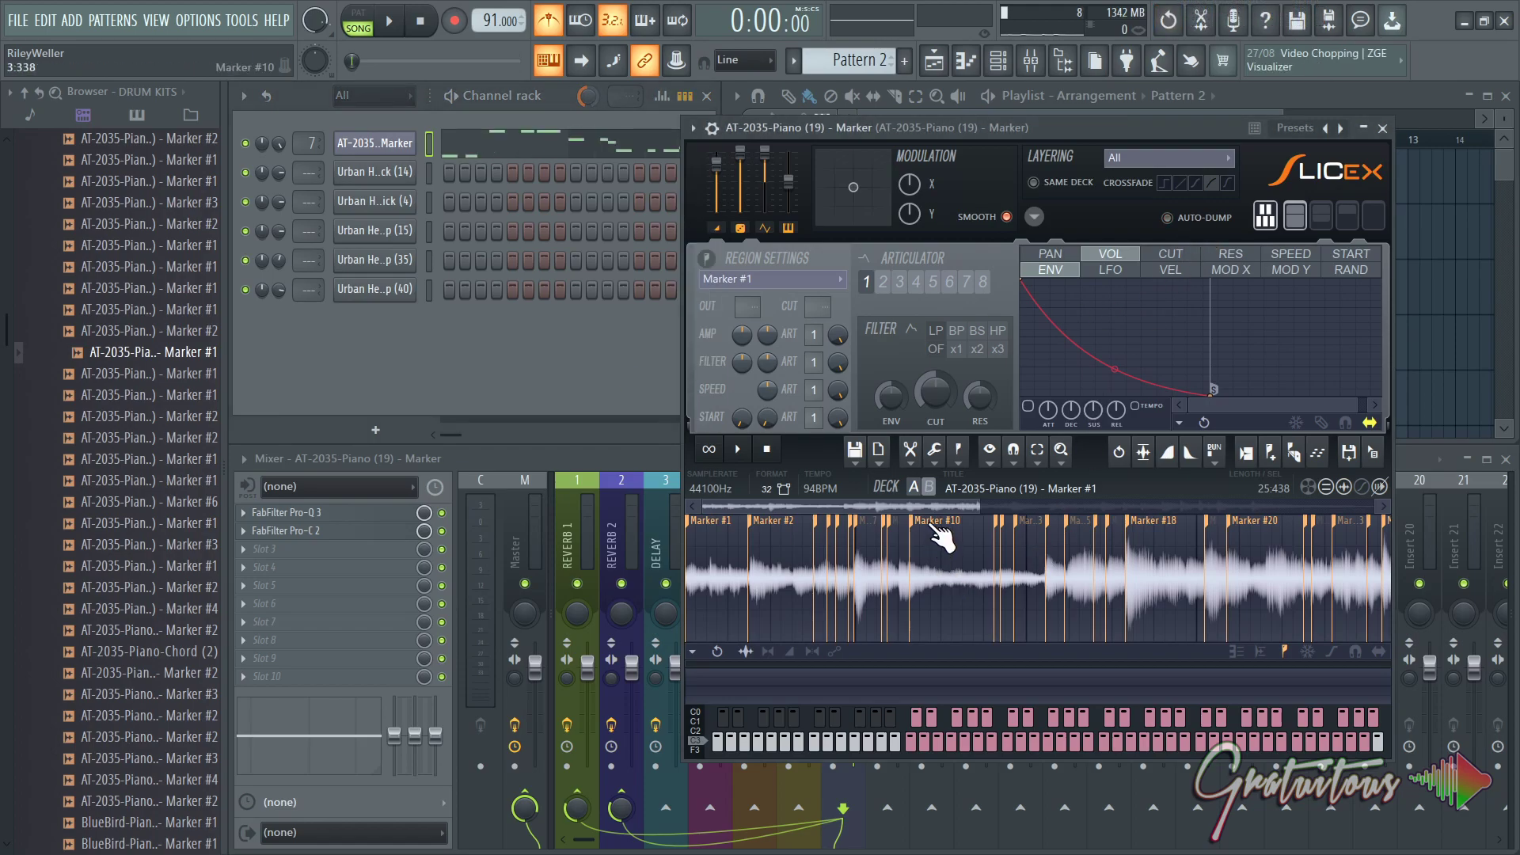
left_click_drag(921, 529, 955, 529)
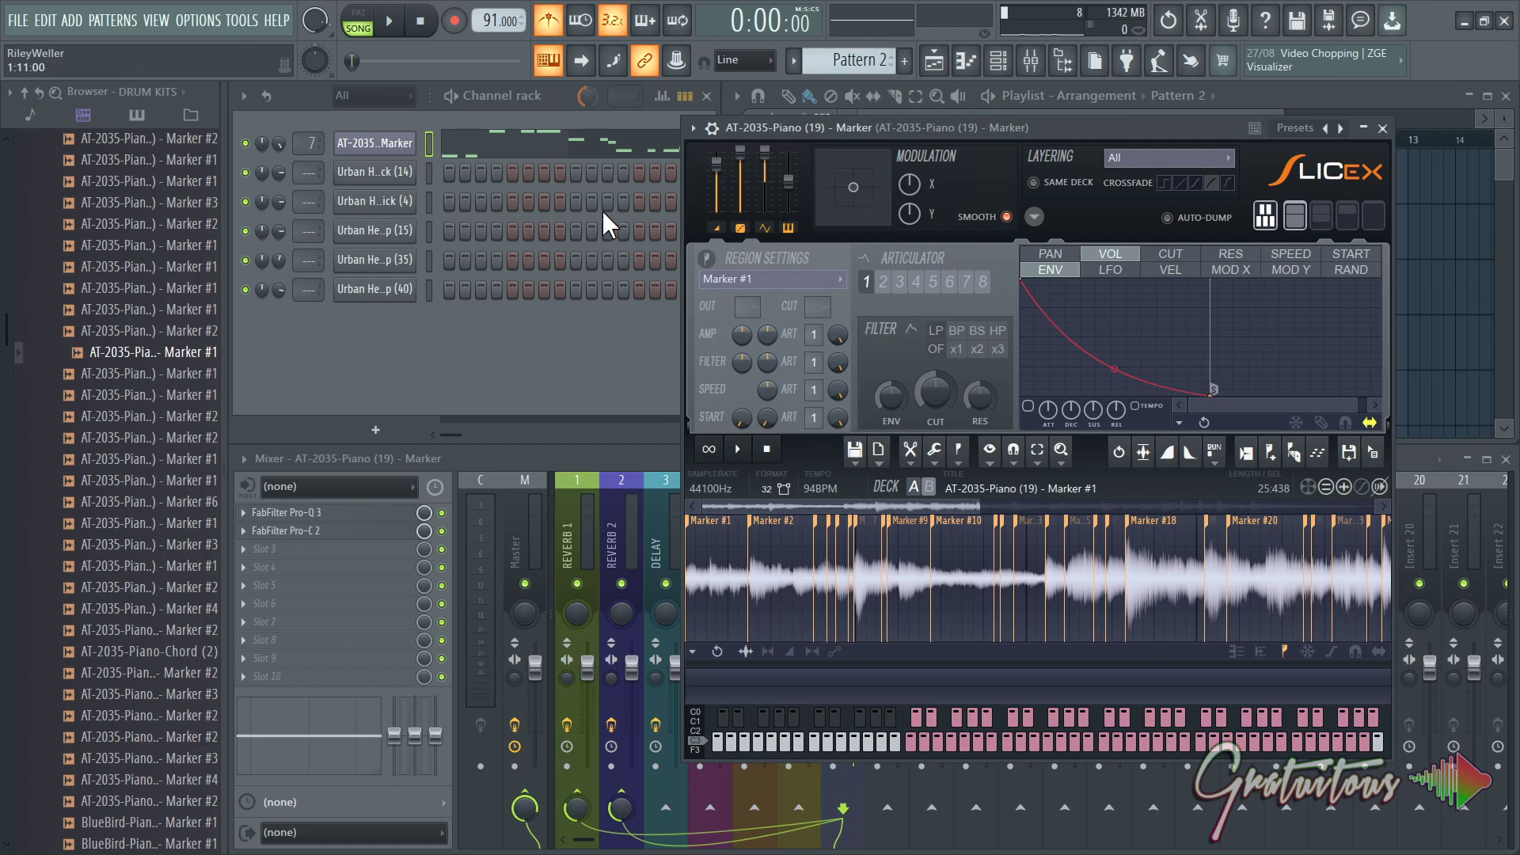
left_click(515, 123)
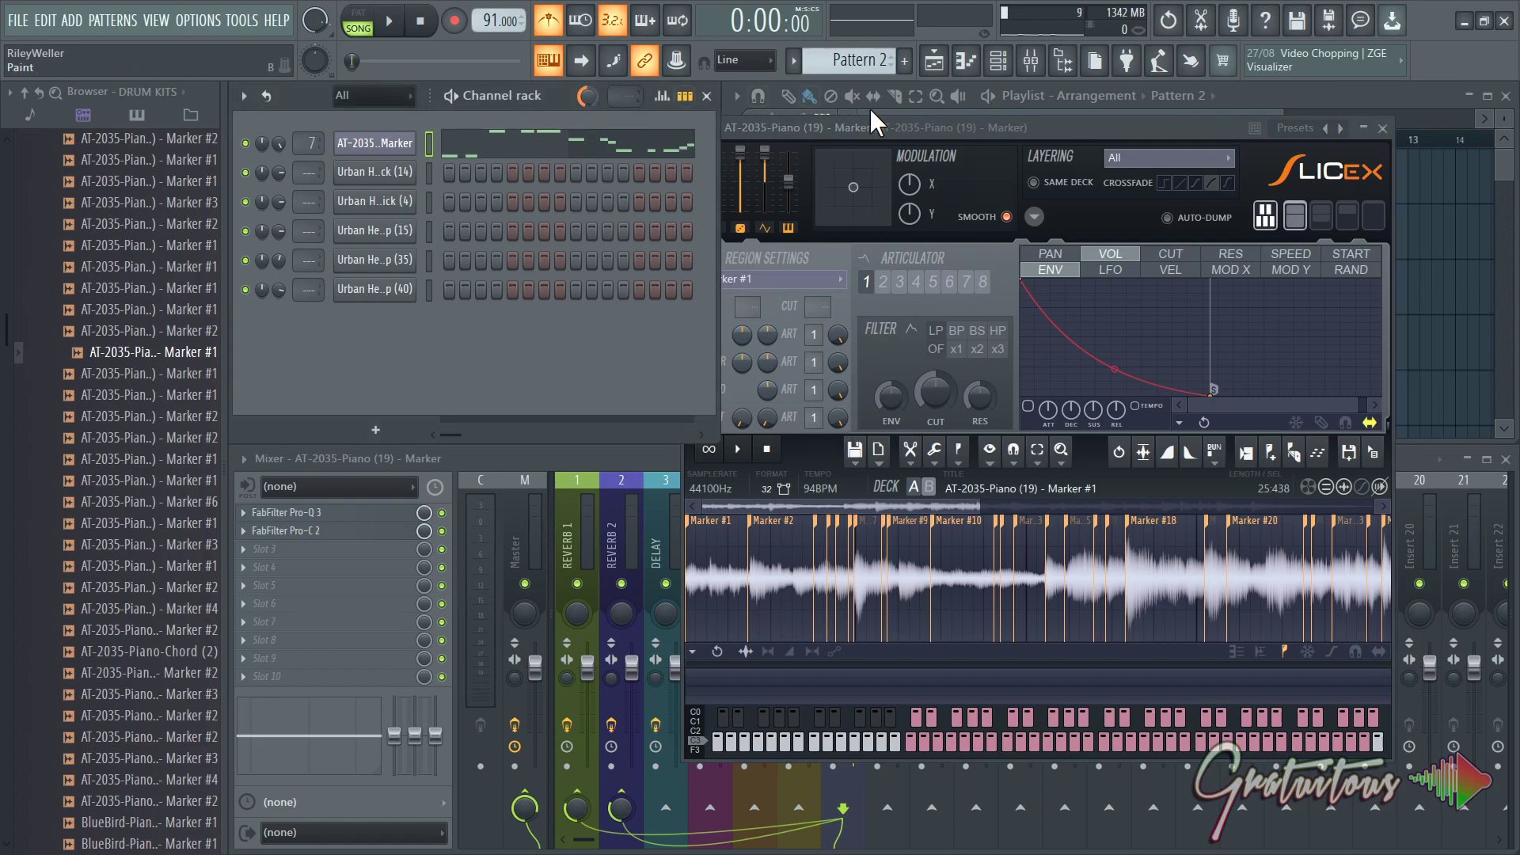
left_click(953, 126)
key("Escape")
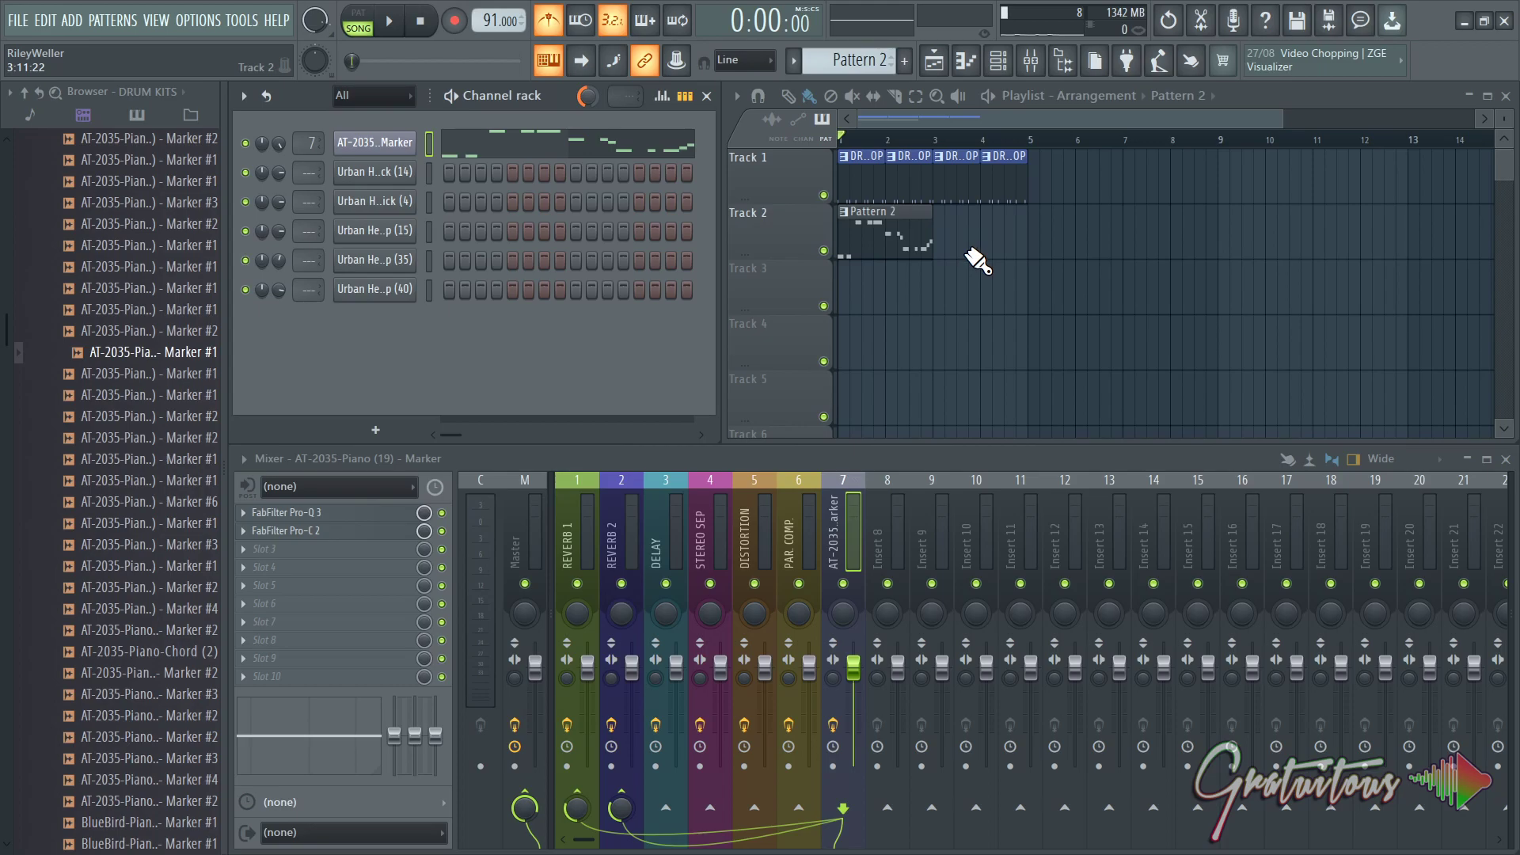
Delete the Pattern 2 clip from Track 2 and switch to the DRUM LOOP pattern.
right_click(881, 252)
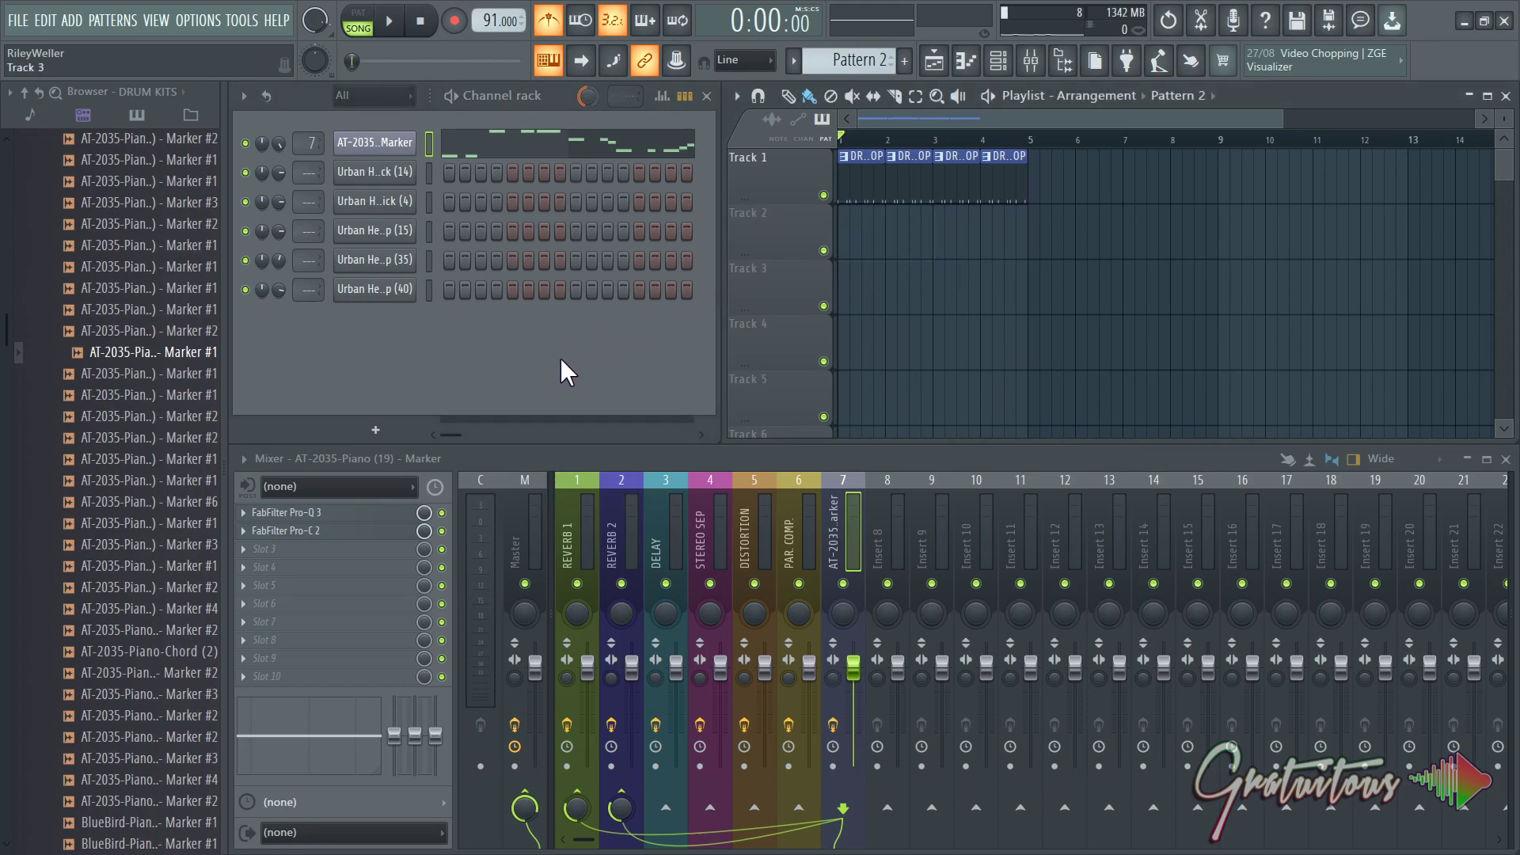
key("F4")
key("KP_Subtract")
key("KP_Subtract")
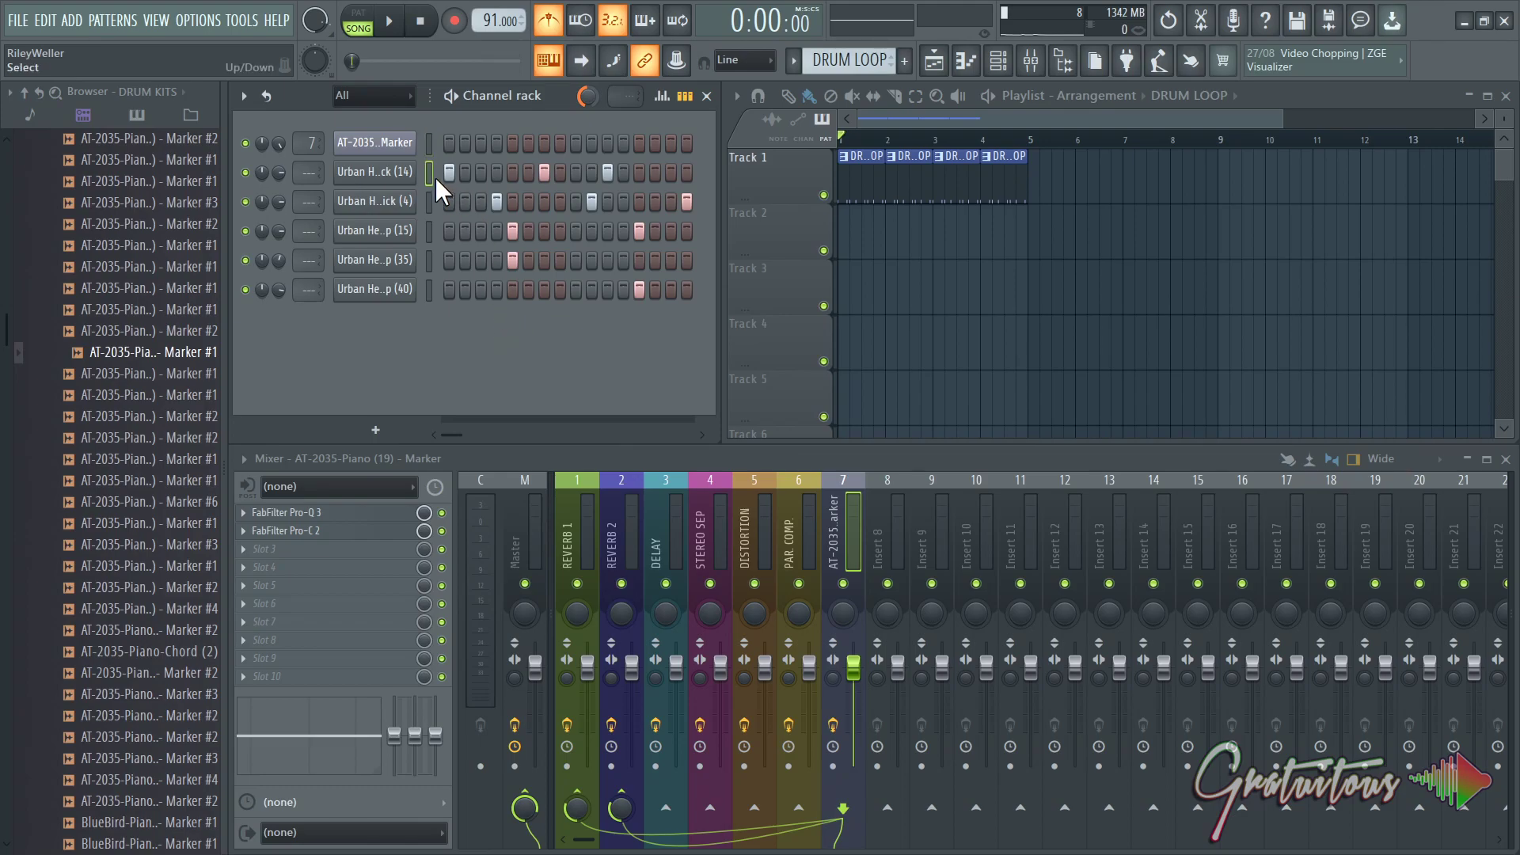
Play the drum loop in pattern mode with the metronome turned off.
left_click(459, 99)
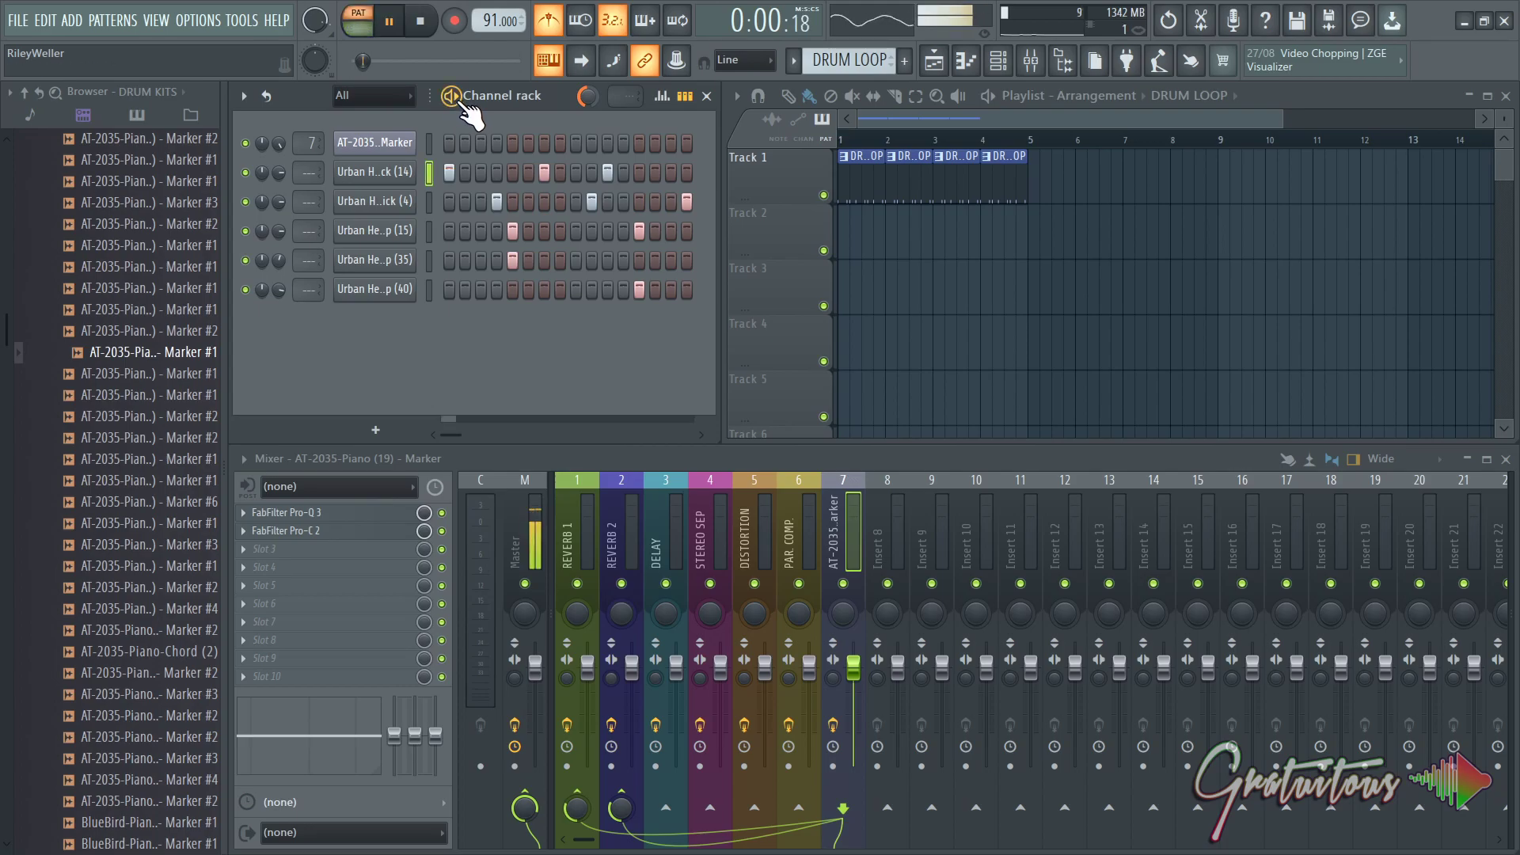
left_click(565, 35)
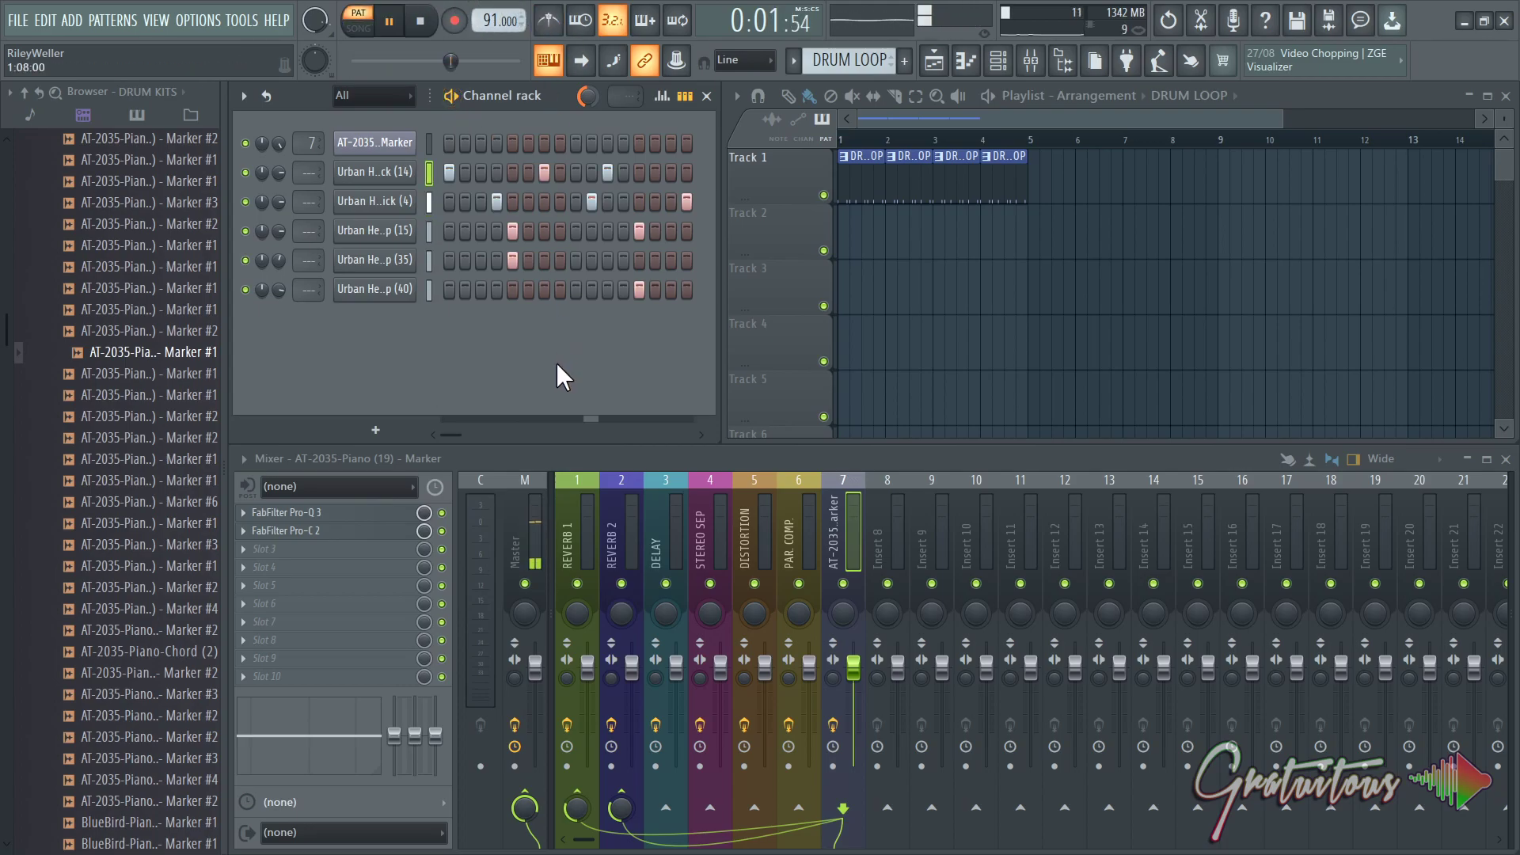
key("space")
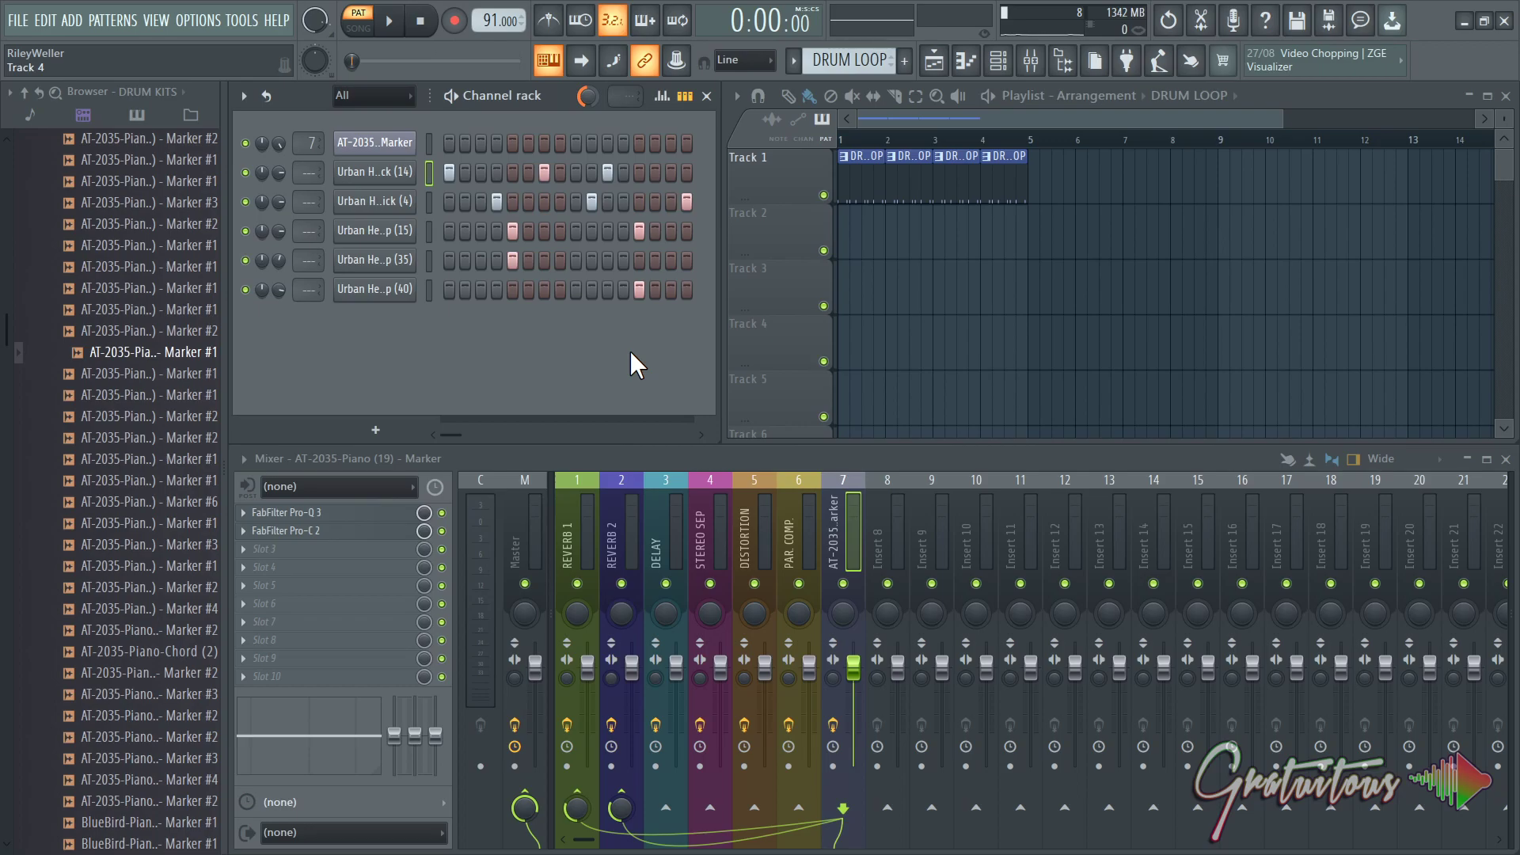
Reopen the piano channel's Slicex to review the slicing options, and switch to Pattern 2.
left_click(400, 143)
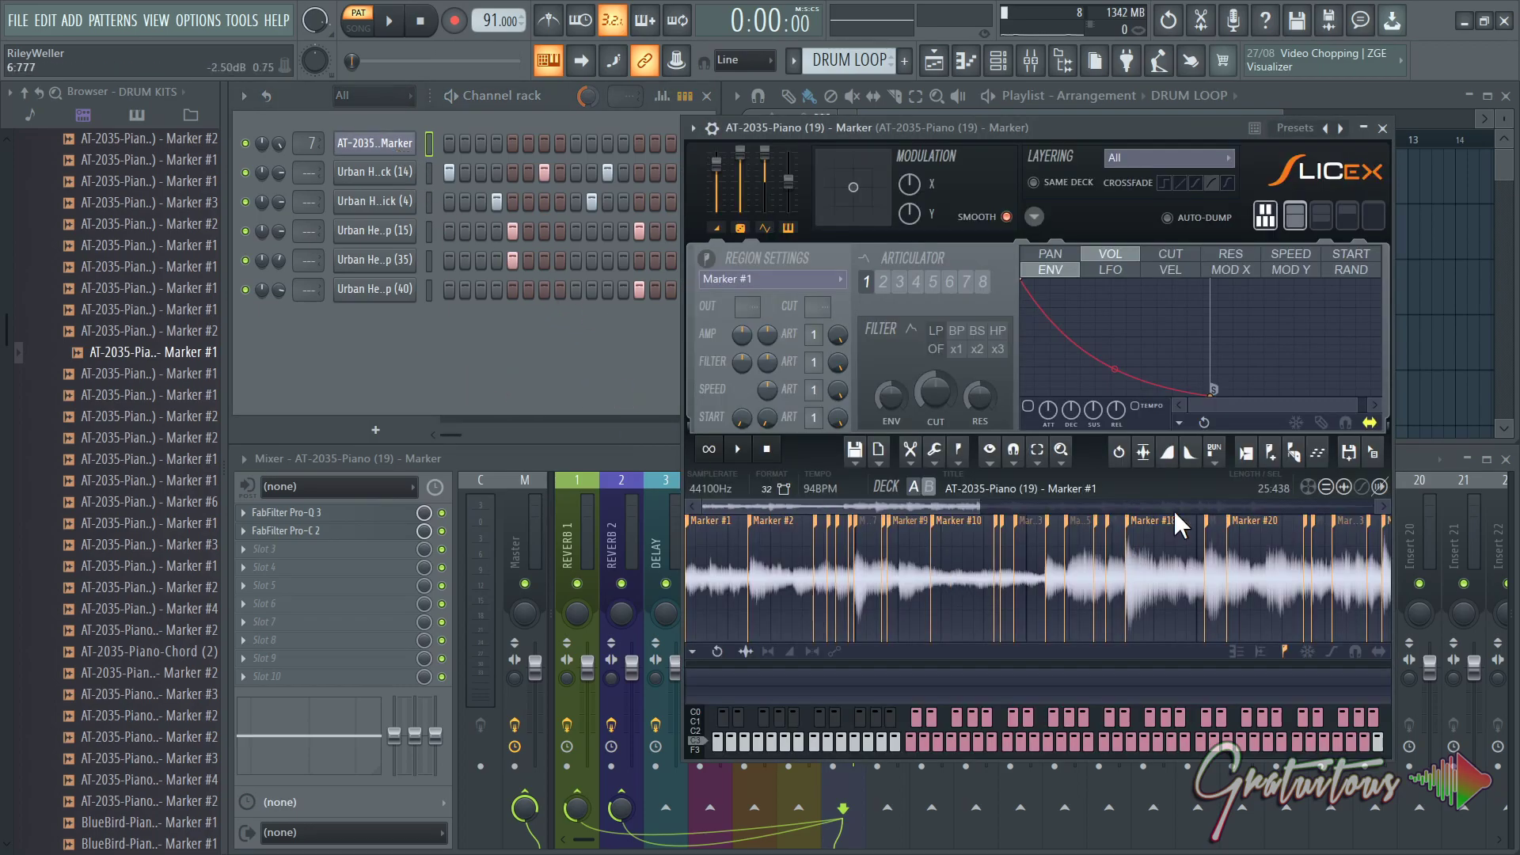
left_click(1288, 458)
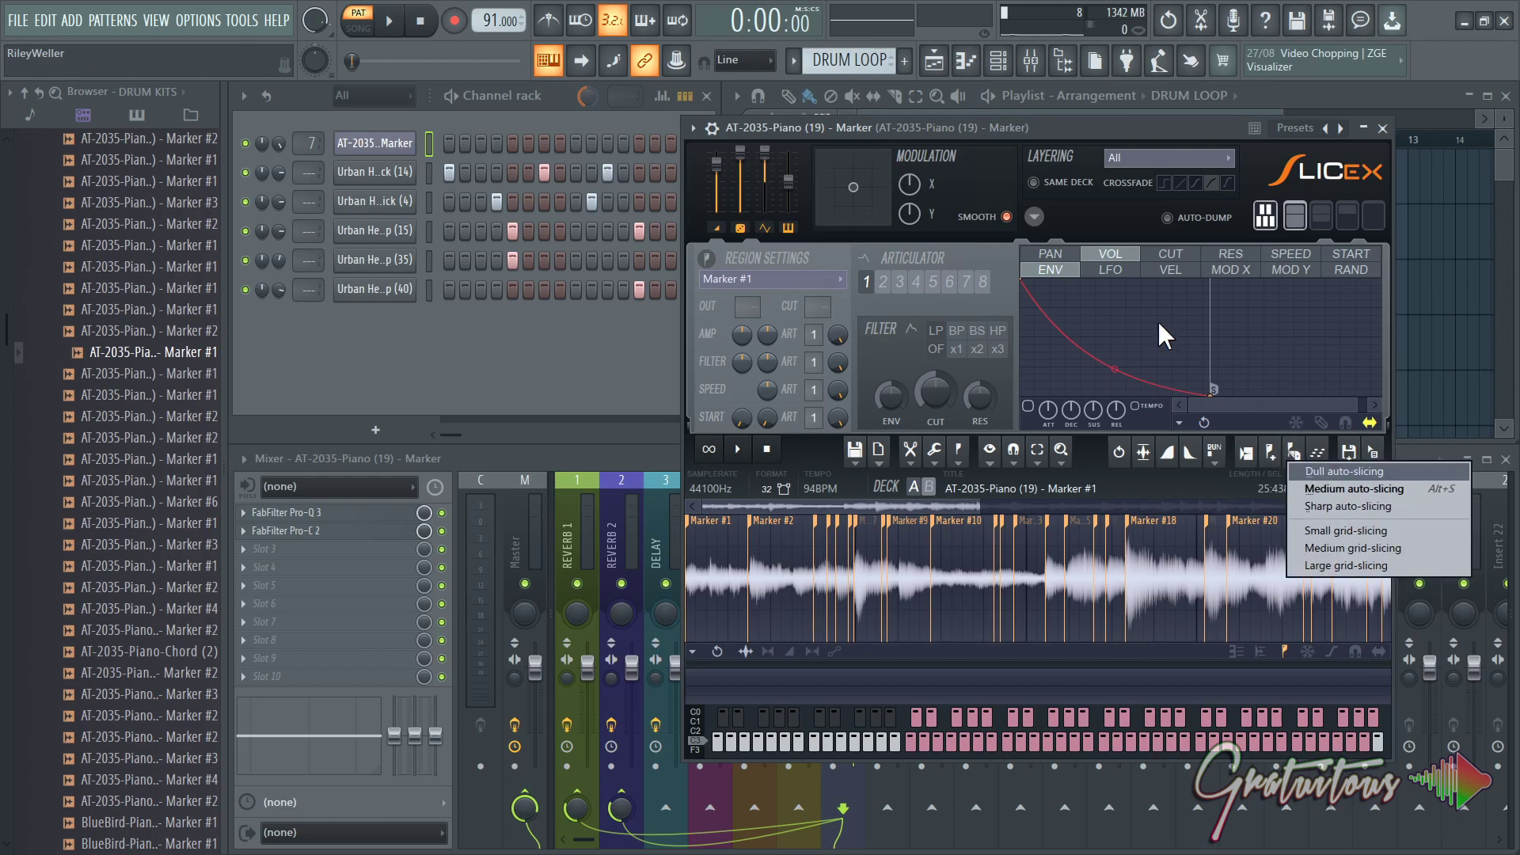
left_click(1018, 133)
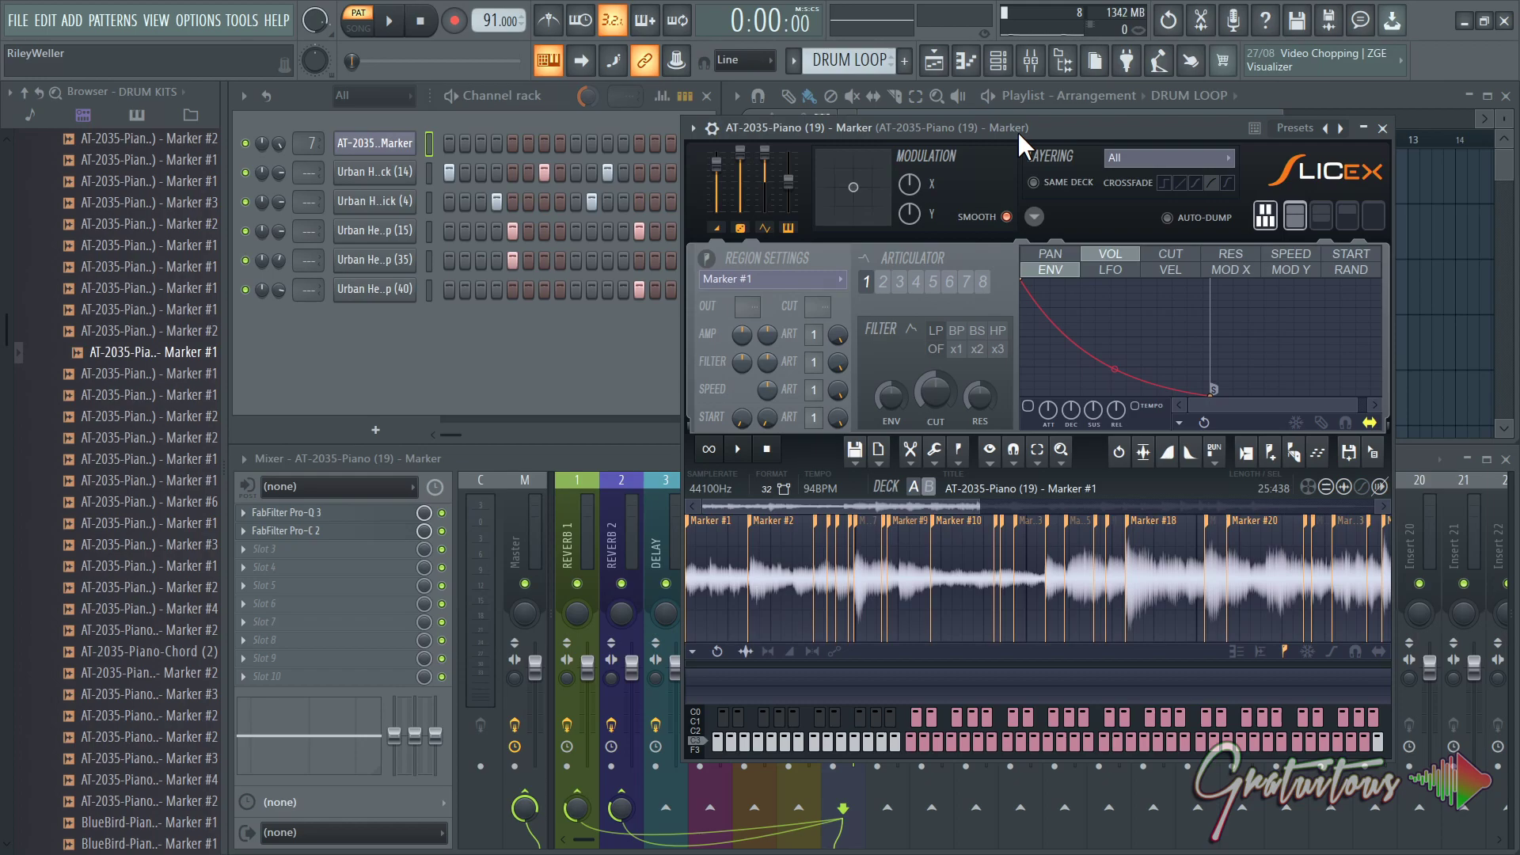
key("Escape")
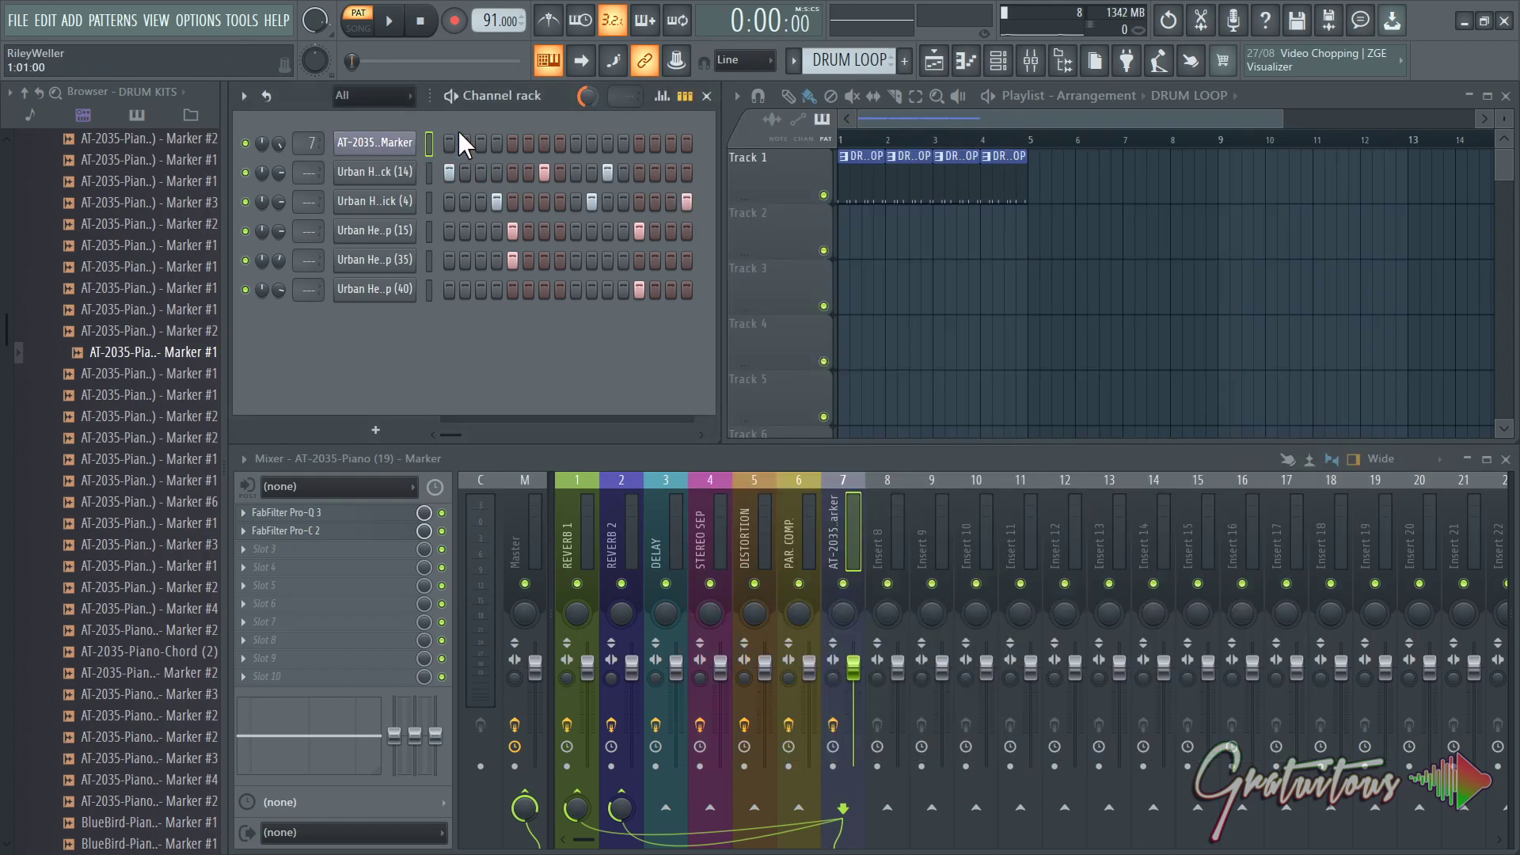
key("KP_Add")
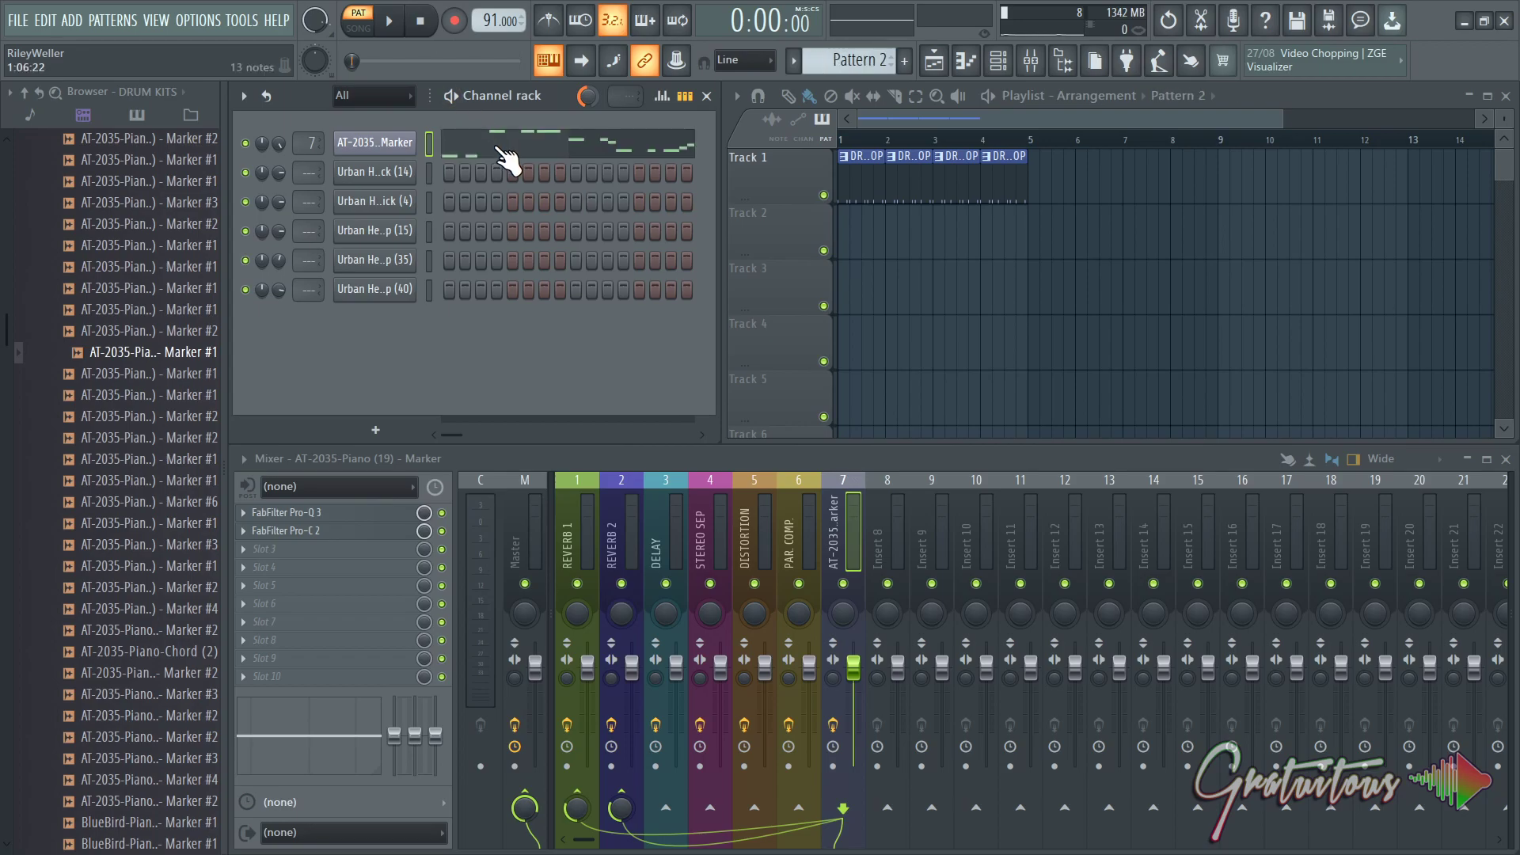